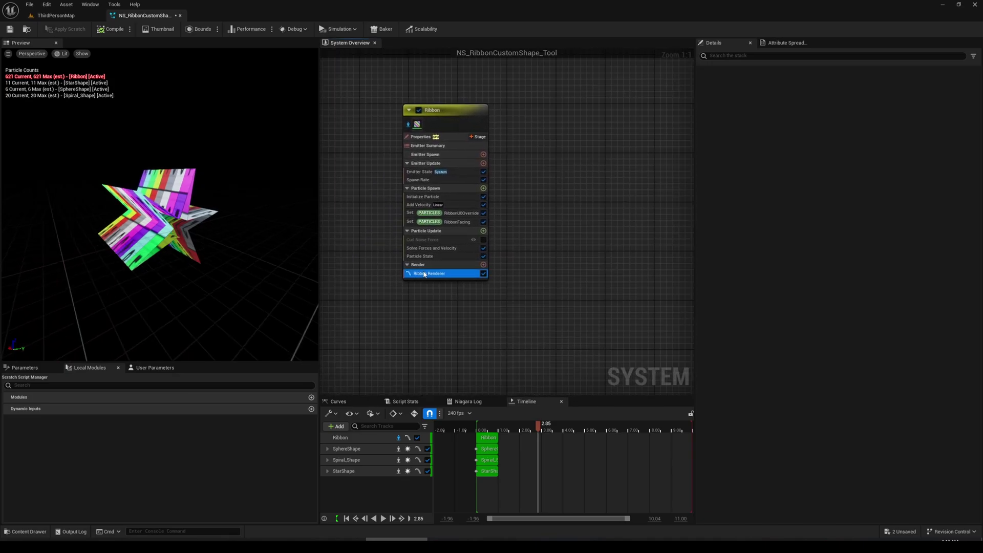
Step: Show the Ribbon emitter's Ribbon Renderer settings and inspect the star-shaped ribbon from another angle in the preview
click(424, 274)
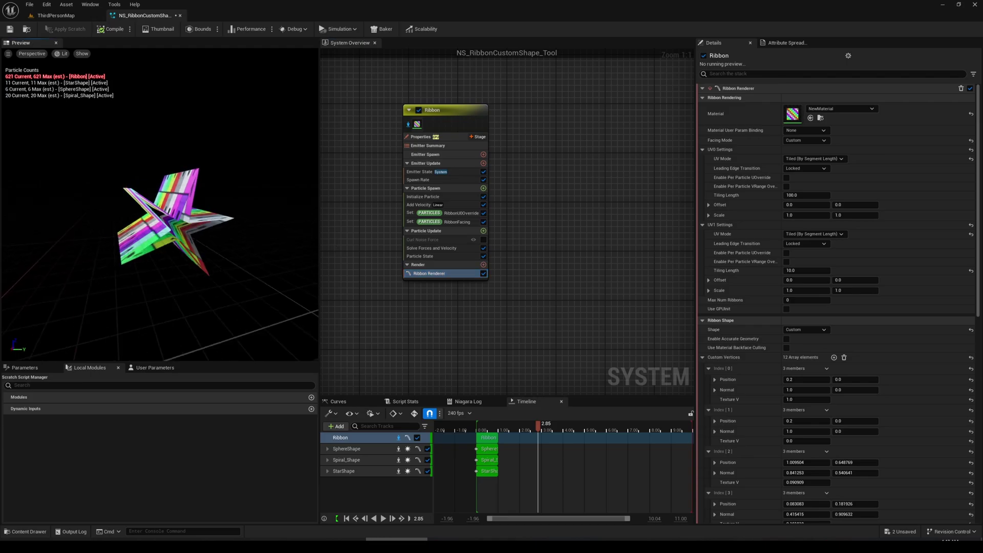
drag(169, 214, 197, 212)
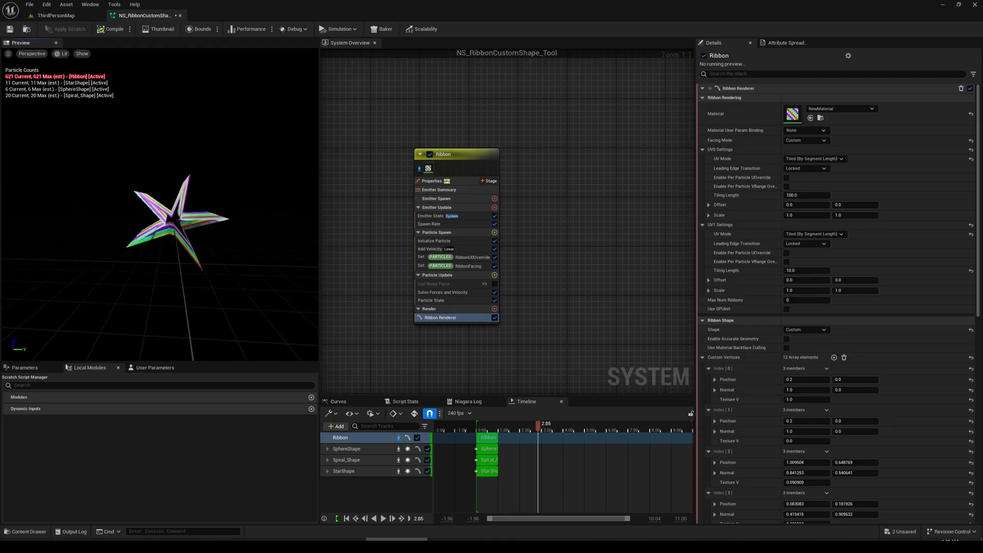
Step: In ThirdPersonMap, move the NS_RibbonCustomShape_Tool actor around to draw out its ribbon trail, and return to the Niagara system
click(95, 16)
scroll(484, 174, up, 2)
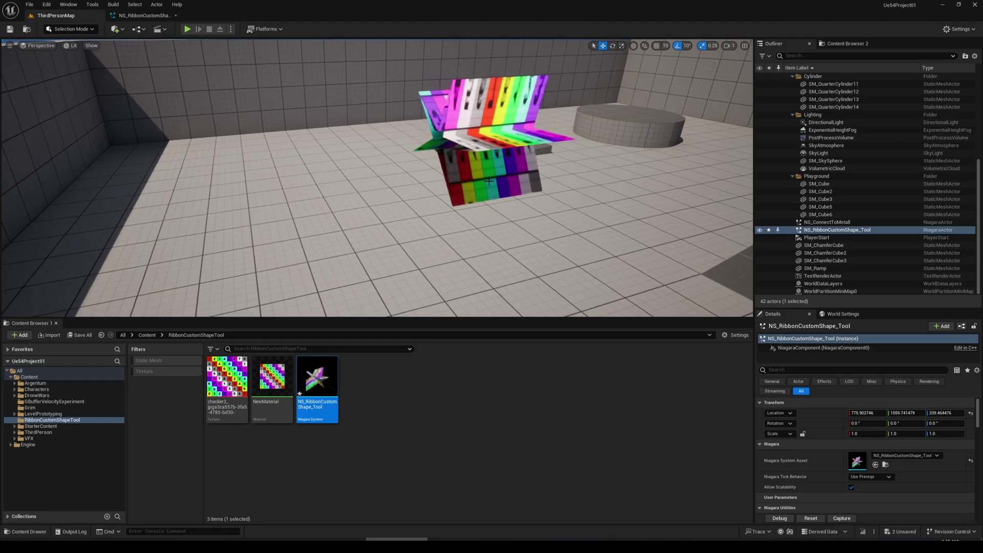
drag(438, 142, 243, 139)
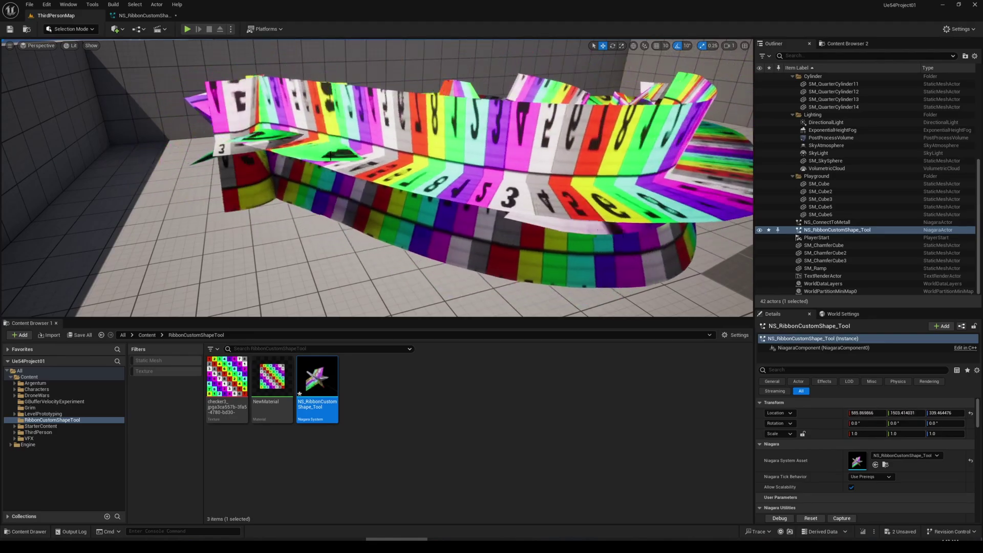
click(143, 15)
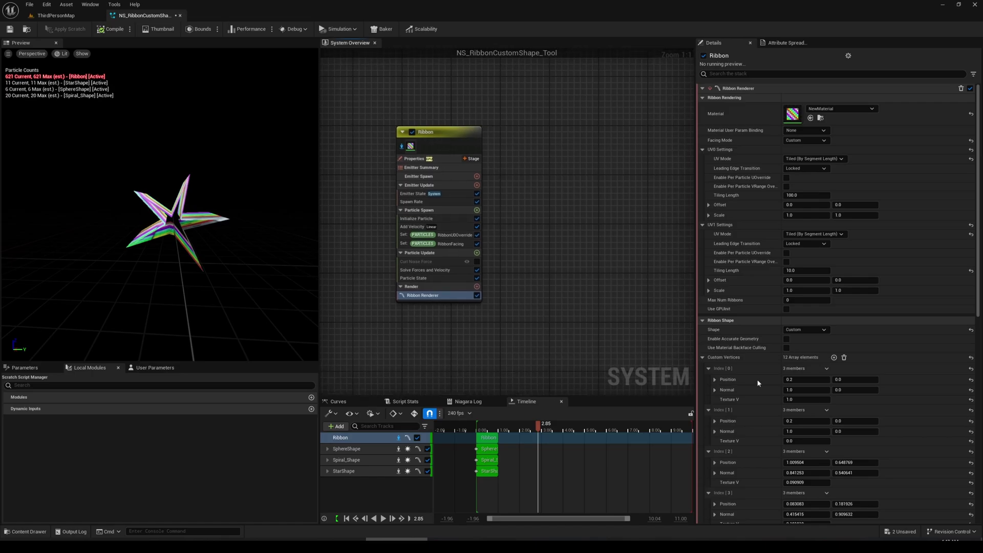
Step: Try the Plane, Multi Plane and Tube ribbon shapes one after another and restore the Custom shape
click(802, 330)
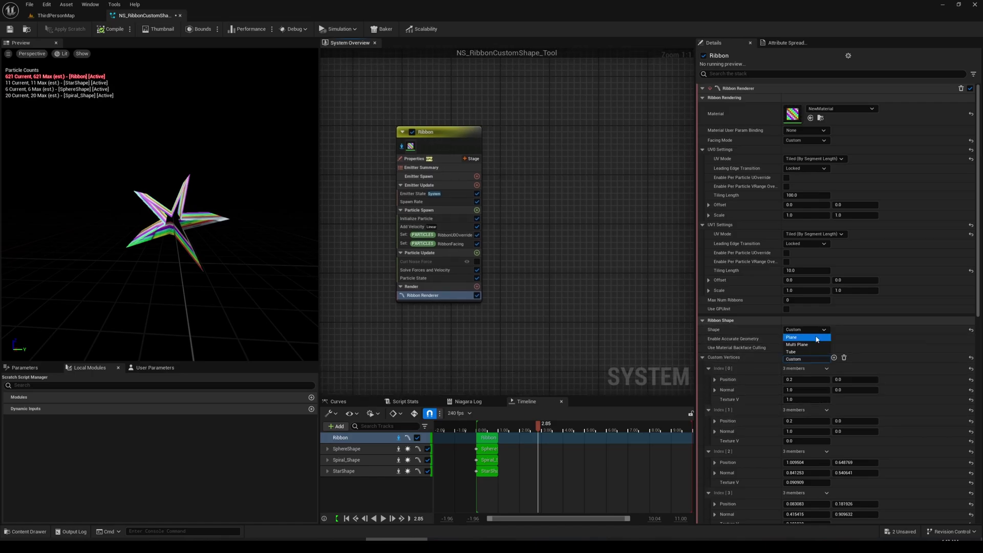
click(798, 337)
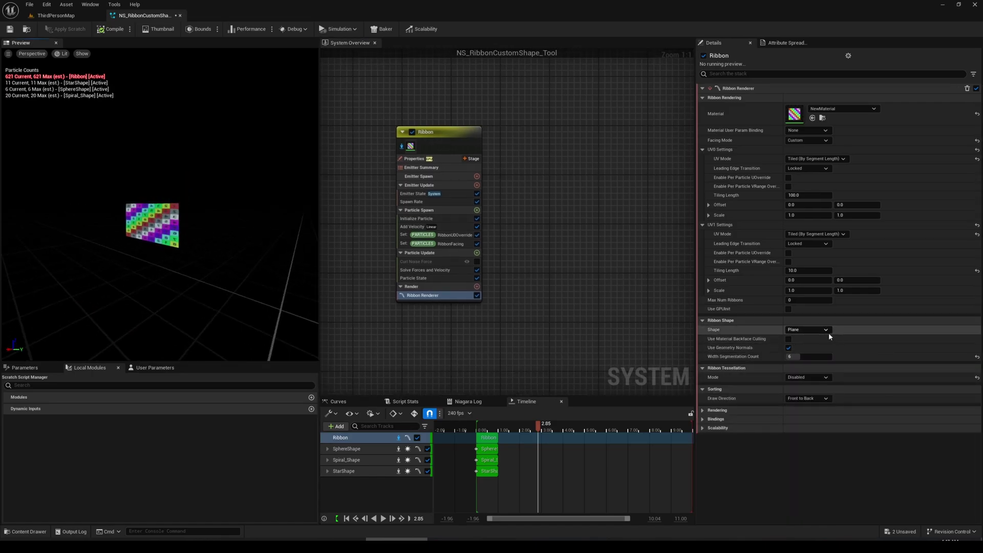
click(798, 345)
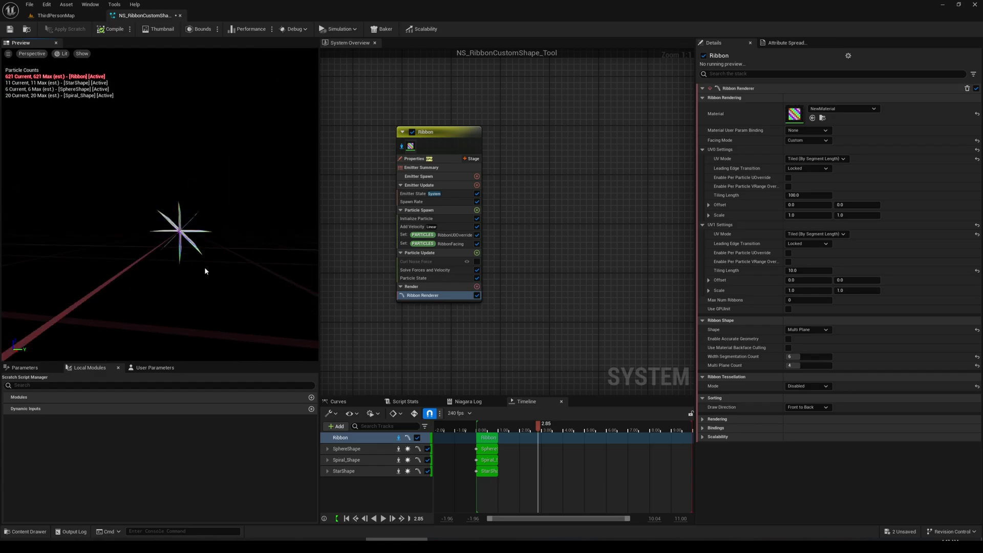
click(819, 330)
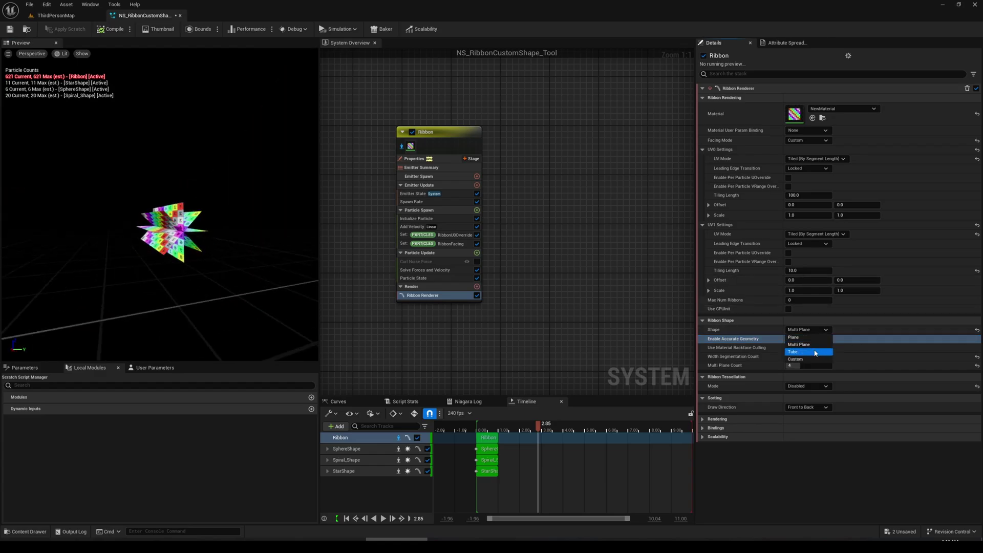
click(815, 352)
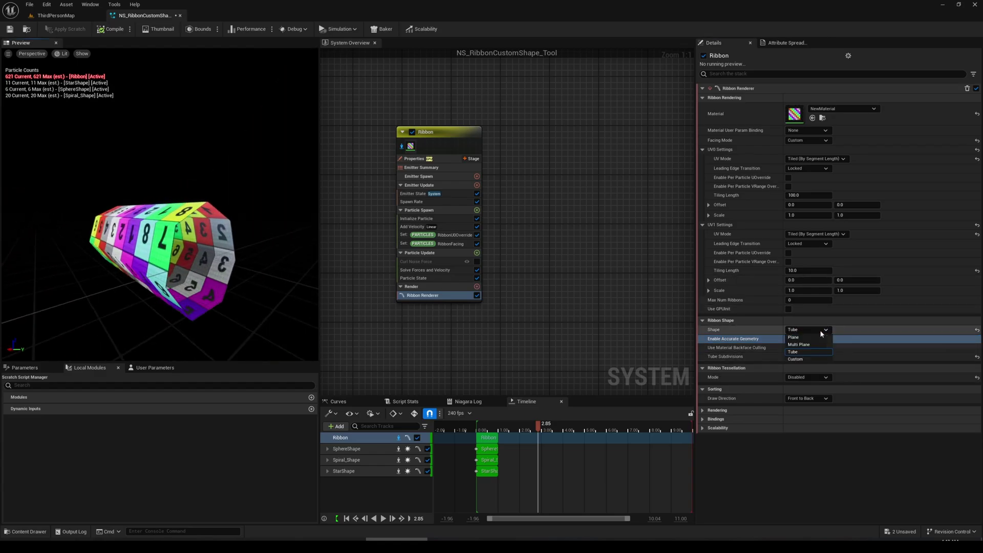
click(816, 359)
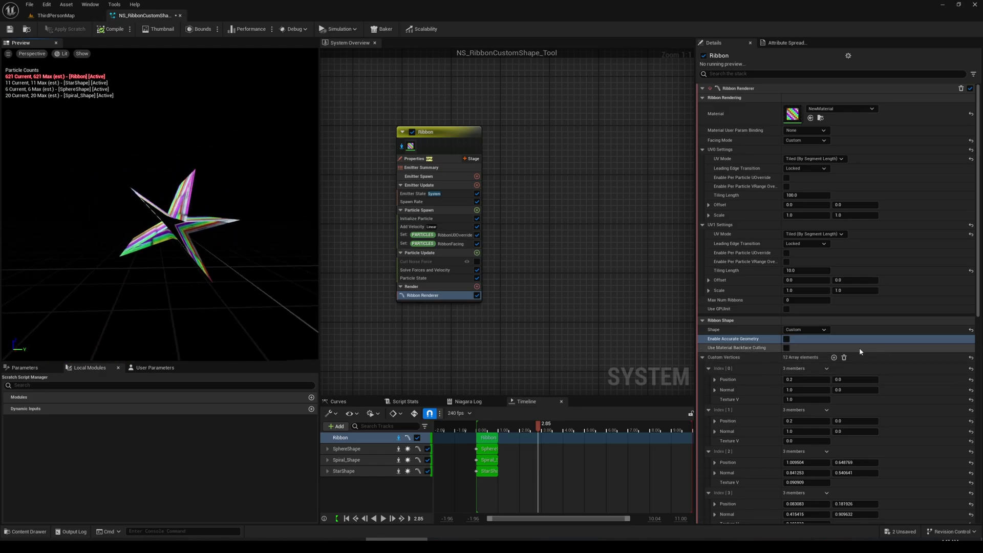
Step: Clear the Ribbon Renderer's custom vertices array and add three new vertices
click(844, 358)
click(835, 358)
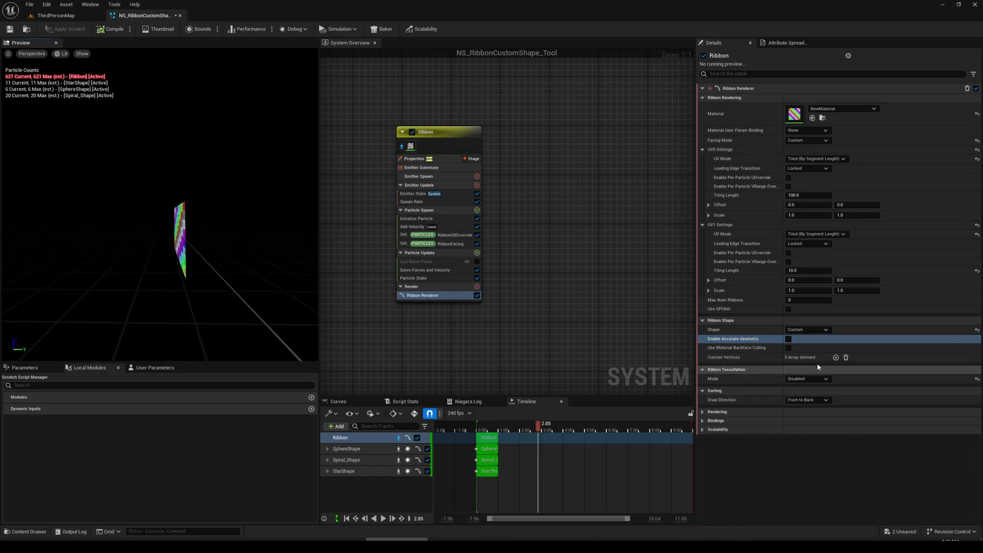
click(835, 357)
click(835, 357)
Step: Set the first vertex's X position to 1.0 and the third vertex's position to about 0.66, 0.94
click(314, 283)
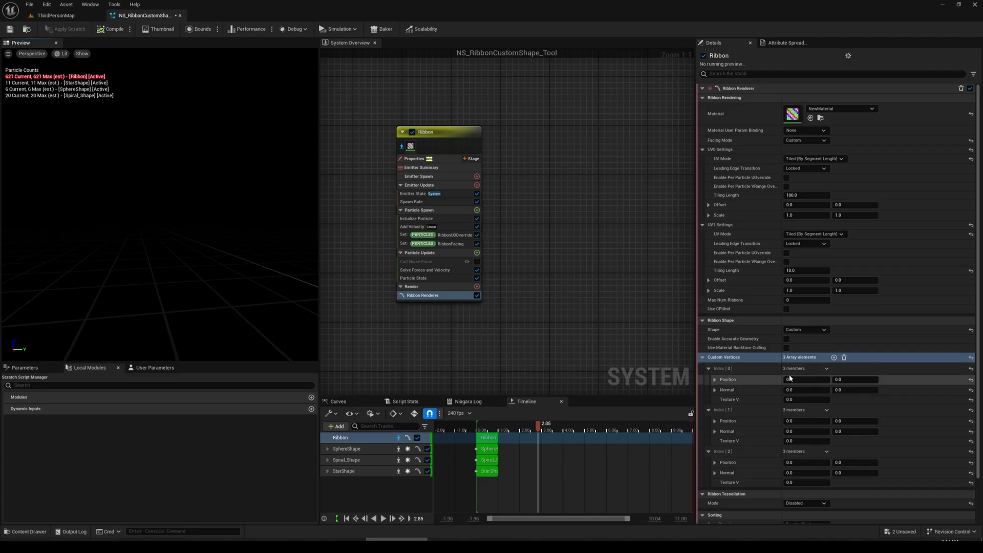
text(1)
key(Return)
click(789, 420)
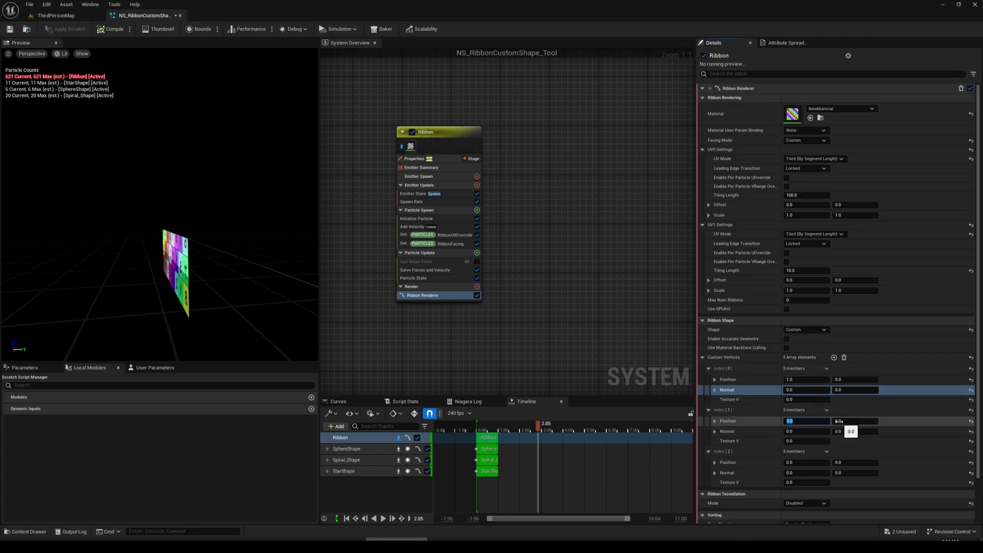
mouse_move(850, 462)
mouse_down()
mouse_move(881, 462)
mouse_move(832, 463)
mouse_up()
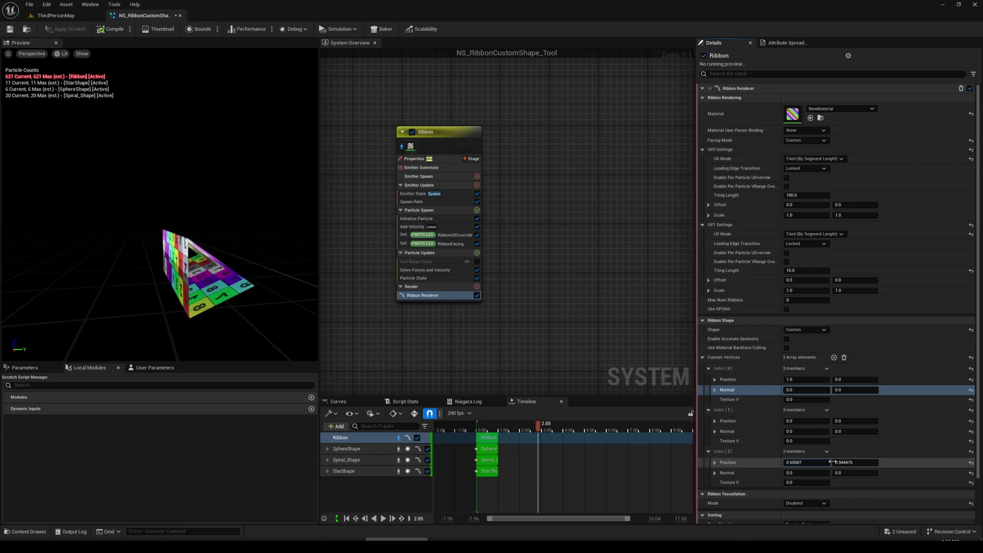
Step: Add a fourth custom vertex and position it at about 1.44, 0.71
click(833, 357)
scroll(834, 359, down, 2)
drag(850, 467, 860, 467)
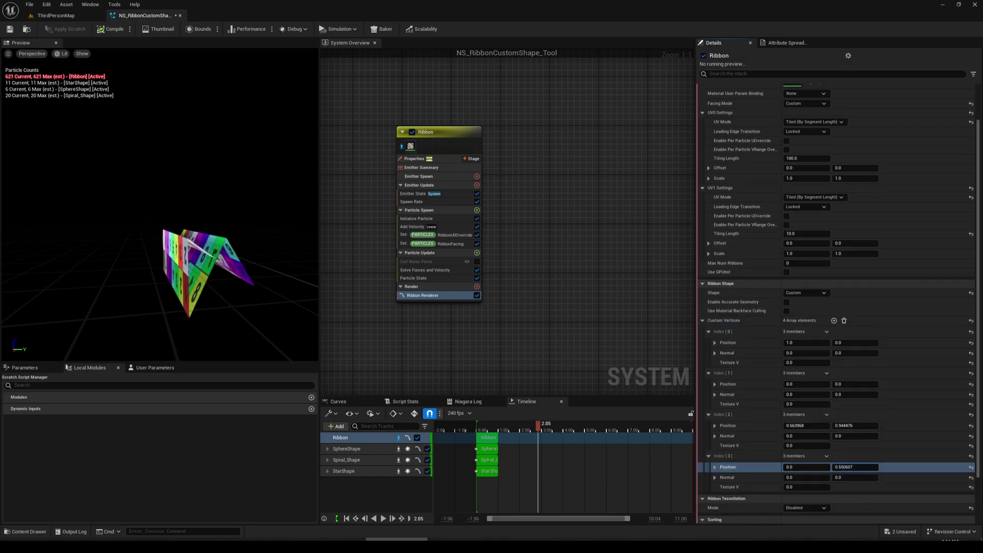
drag(785, 468, 814, 468)
drag(231, 287, 221, 275)
Step: Add a fifth custom vertex at about 2.07, 0.19 and set the first vertex's Y position to about -1.04
click(834, 320)
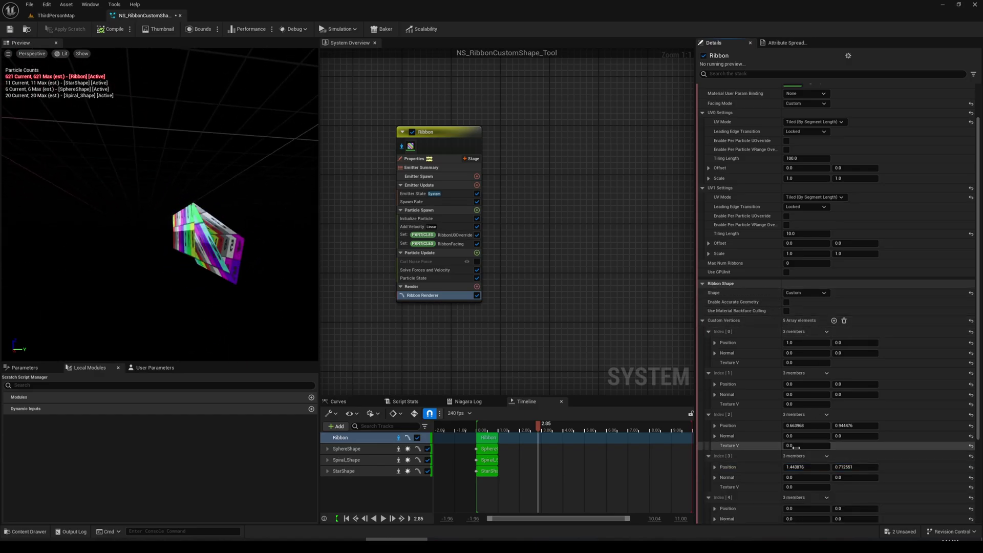
scroll(809, 470, down, 2)
drag(809, 470, 858, 471)
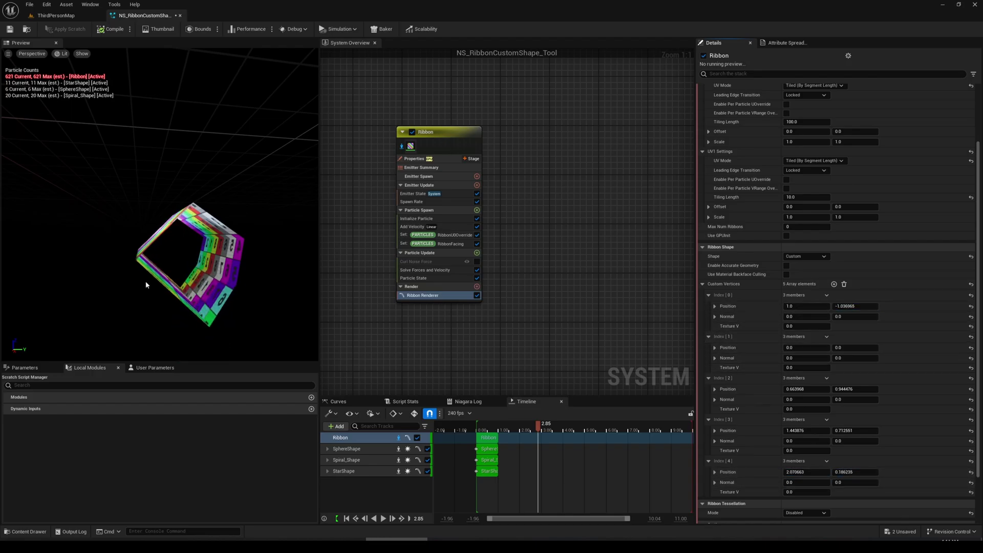
drag(146, 285, 204, 279)
Step: Add a new emitter from the Empty template to the system and isolate it in the preview
right_click(424, 220)
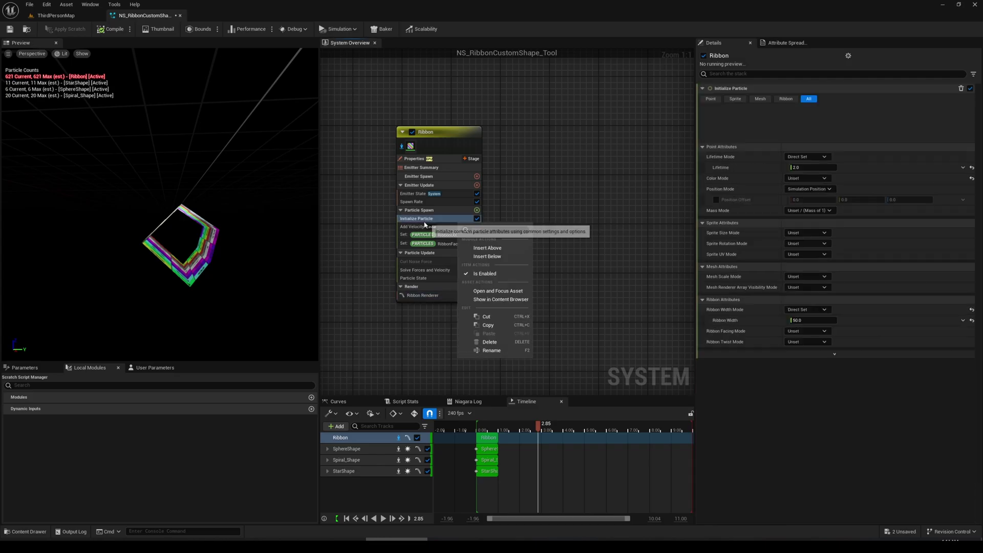
right_drag(424, 224, 435, 149)
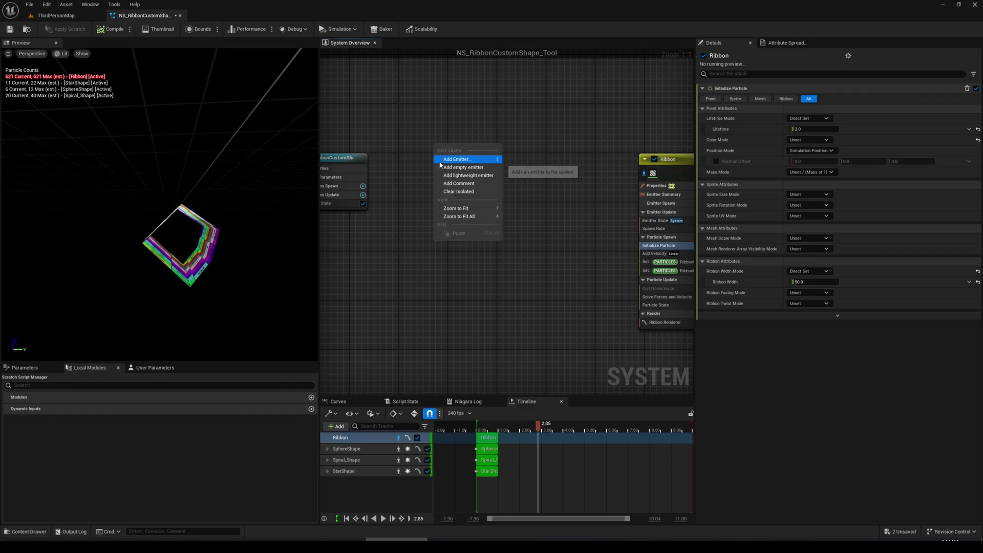
click(455, 159)
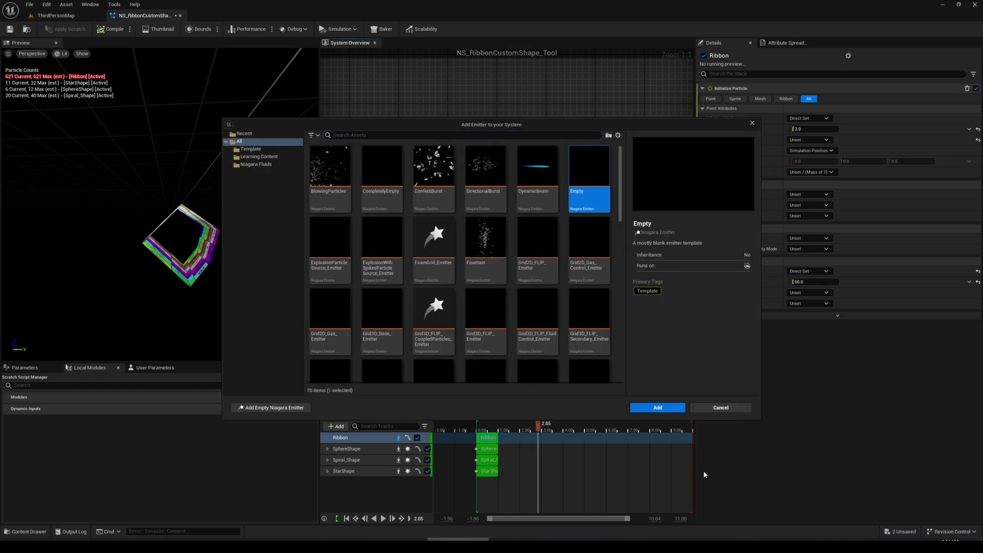
click(658, 407)
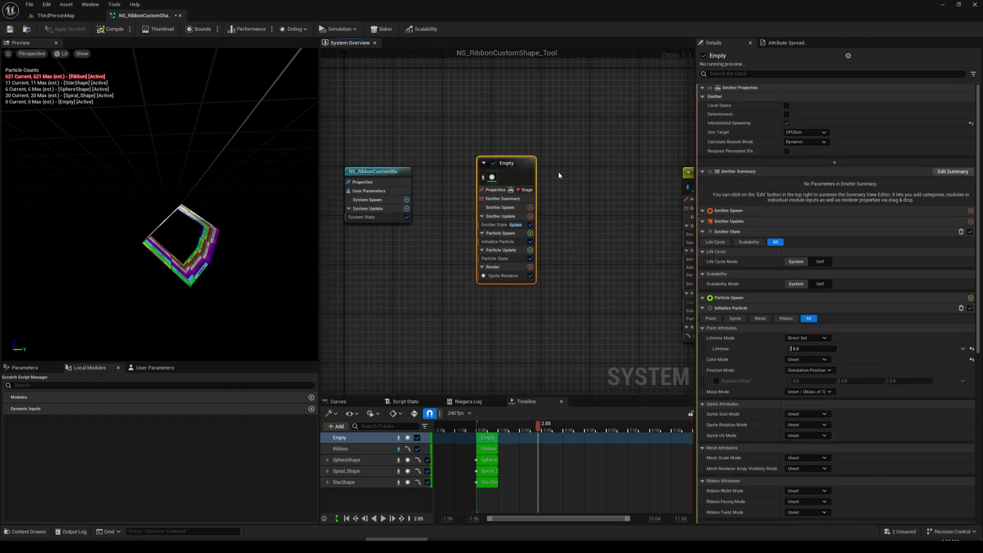
click(460, 174)
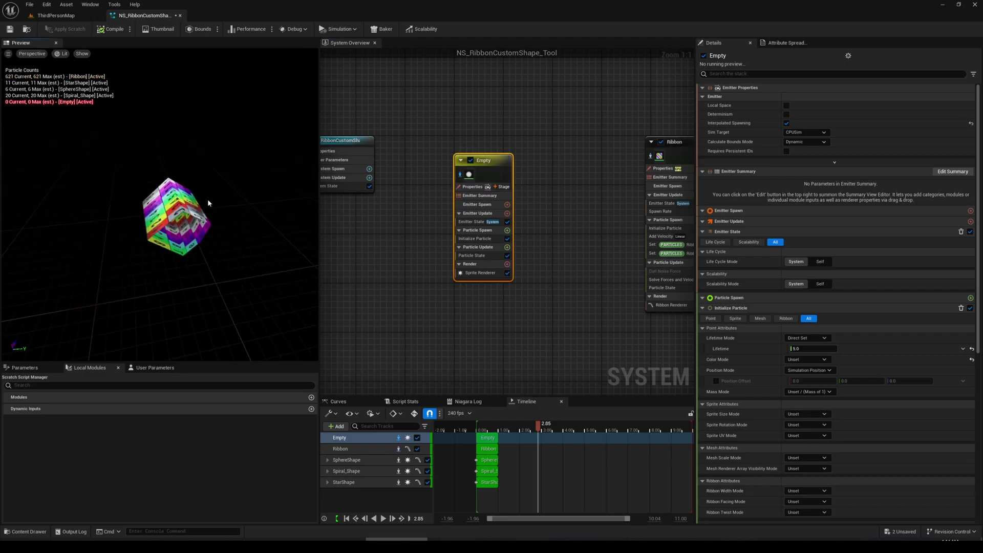
Step: Add a Spawn Burst Instantaneous module to the Empty emitter's Emitter Update stage
click(507, 213)
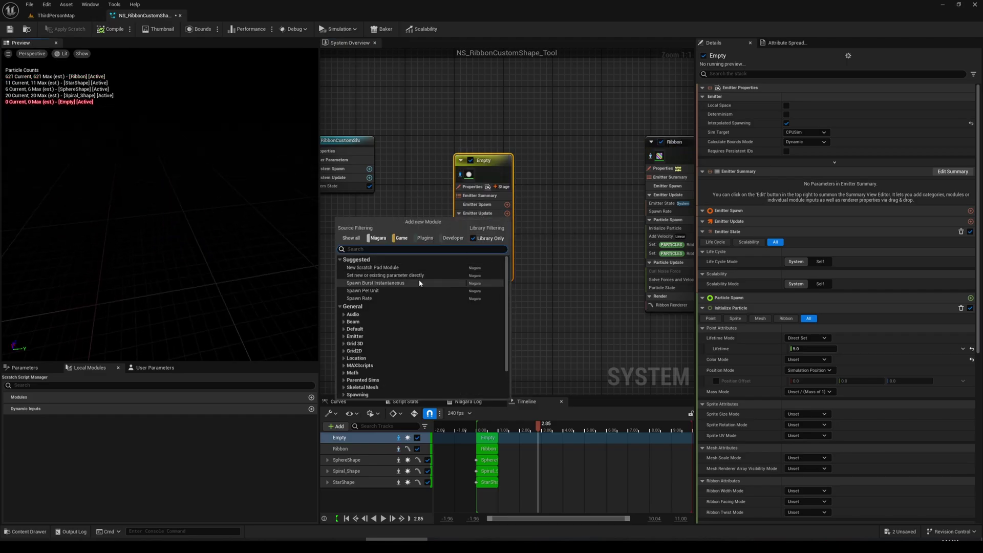
click(507, 213)
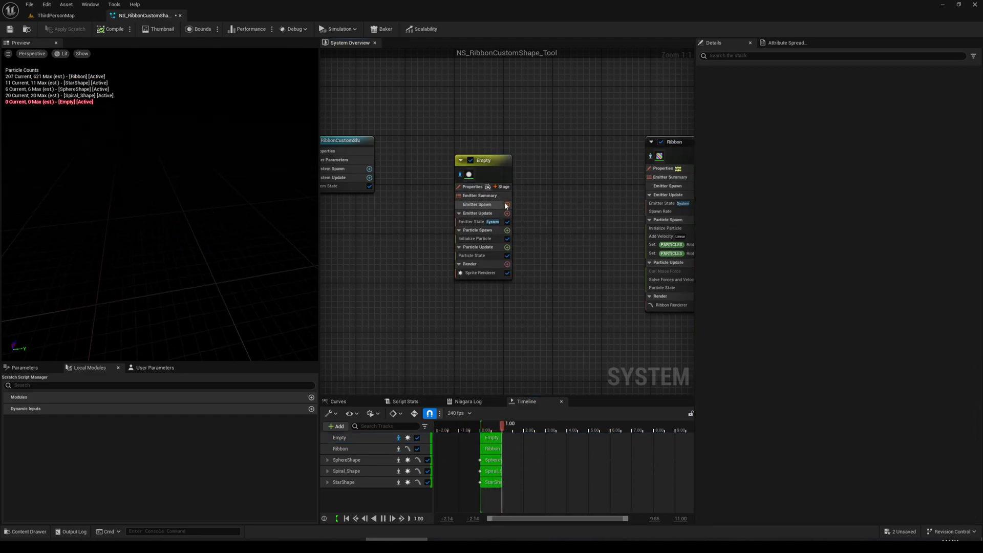
click(507, 213)
click(392, 283)
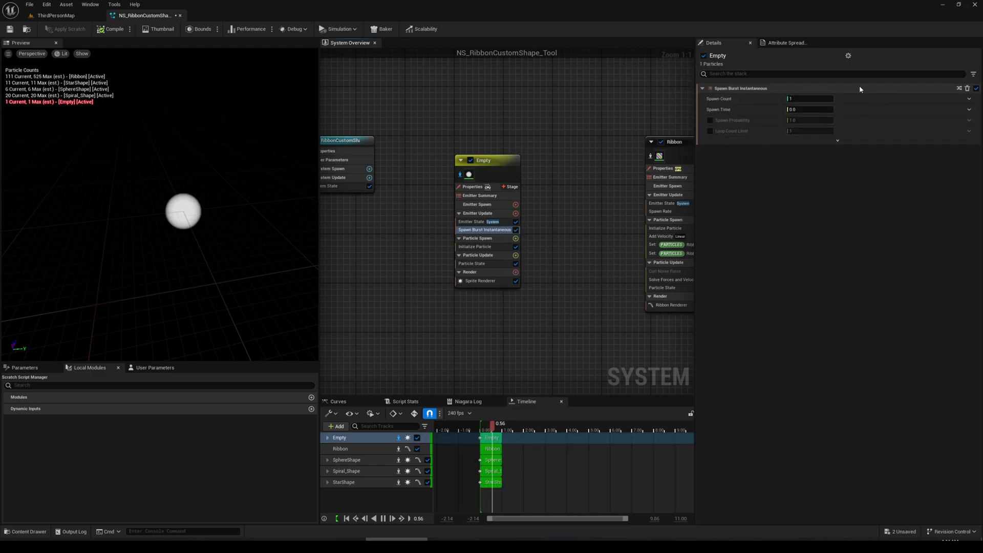
Step: Compare with the Ribbon emitter's custom vertices and set the Empty emitter's burst spawn count to 5
click(819, 102)
right_drag(574, 161, 517, 159)
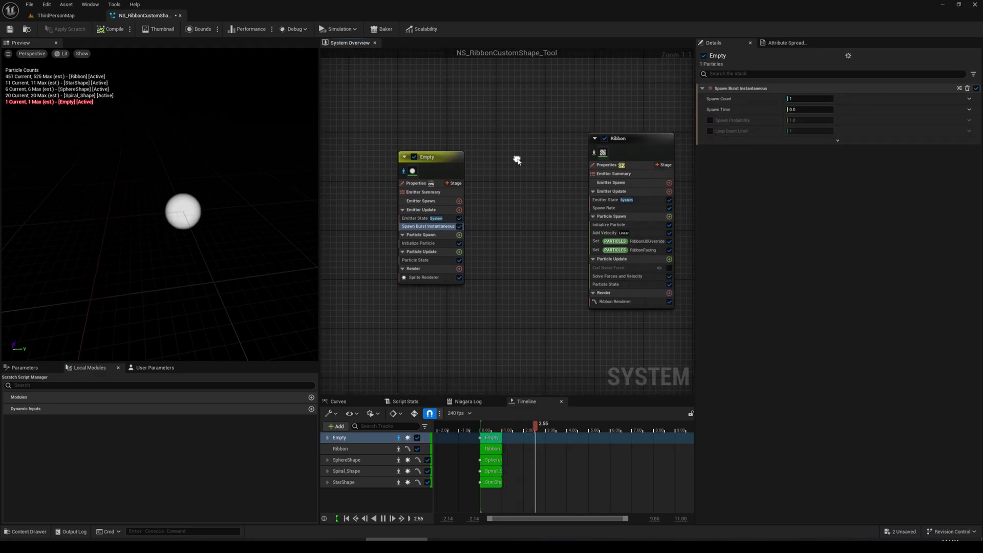
click(614, 301)
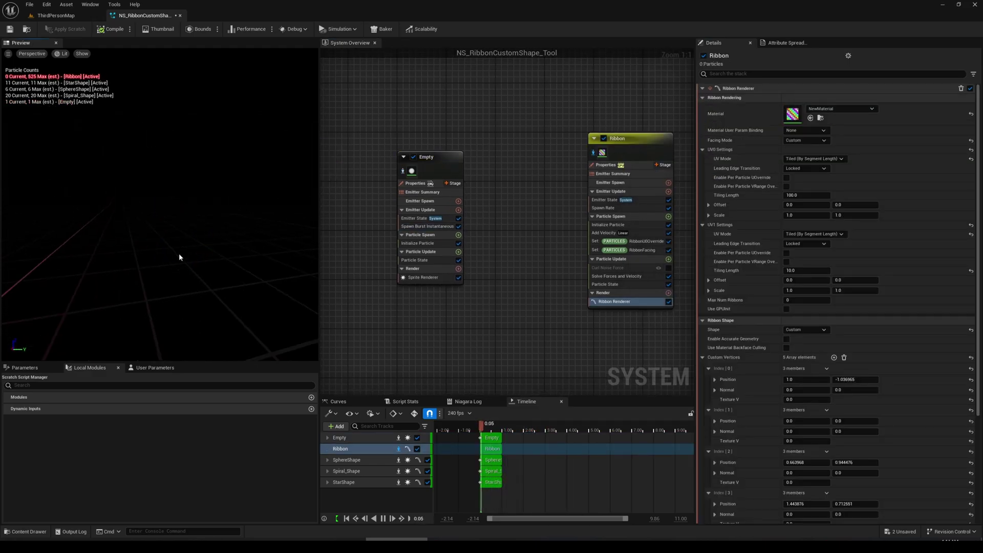
click(428, 227)
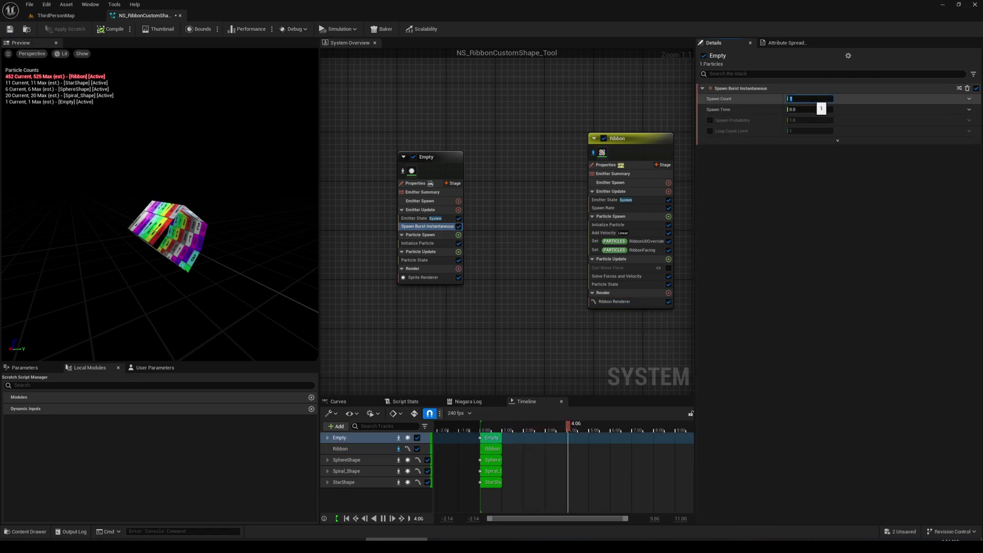
text(5)
key(Return)
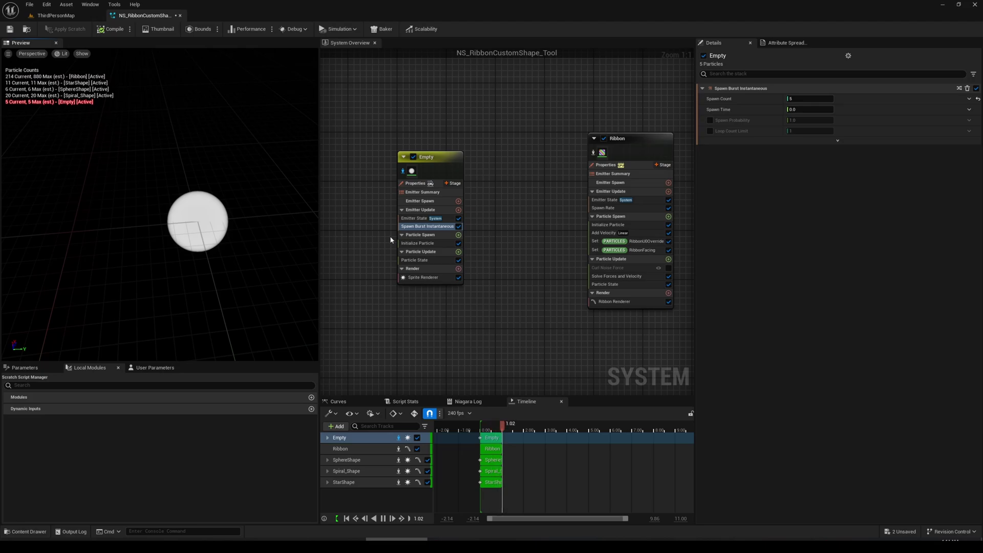
Step: In the Empty emitter's Initialize Particle module, set the sprite size mode to Uniform with a size of 1.0
click(417, 244)
click(809, 195)
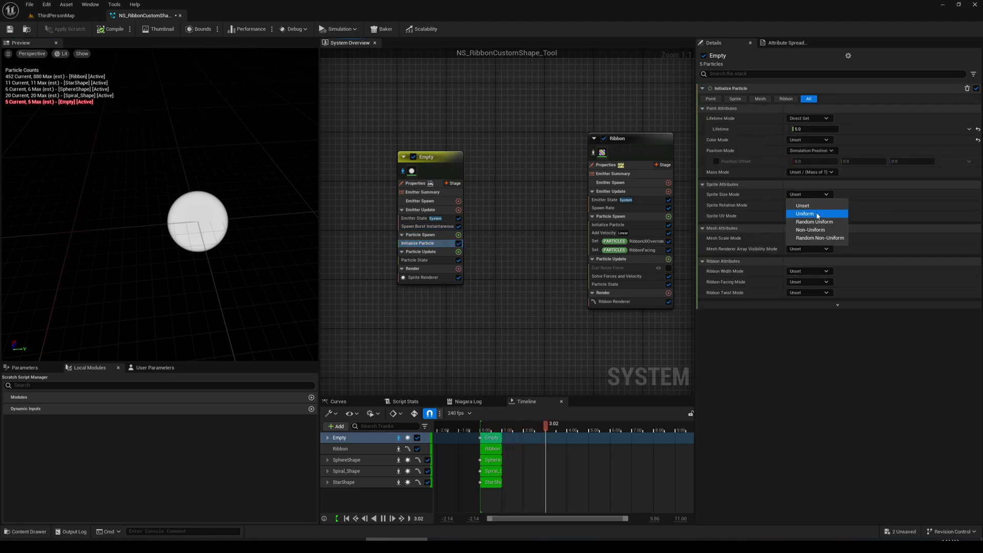
click(816, 214)
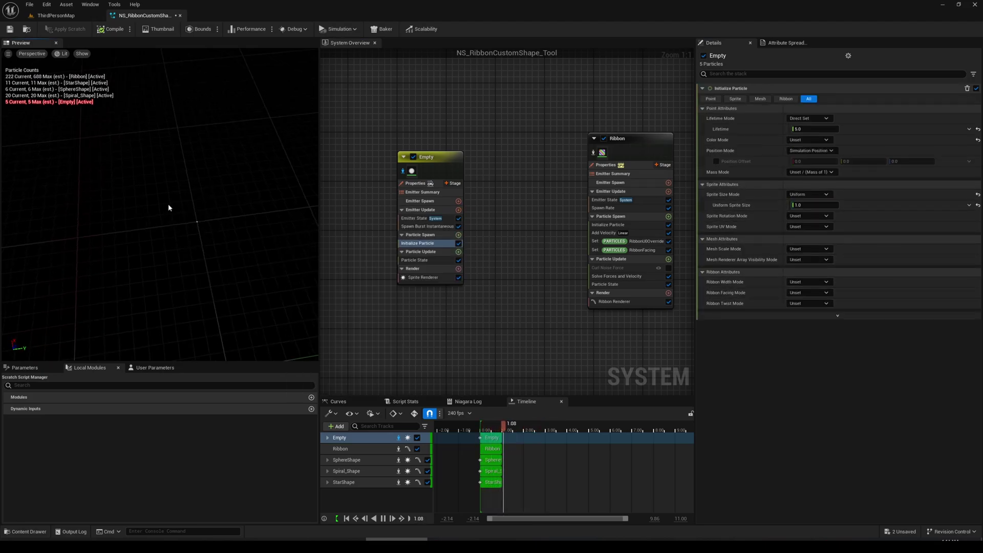
drag(169, 208, 195, 210)
Step: Add a Shape Location module to the Empty emitter's Particle Spawn stage and inspect the scattered particles
right_drag(503, 226, 482, 213)
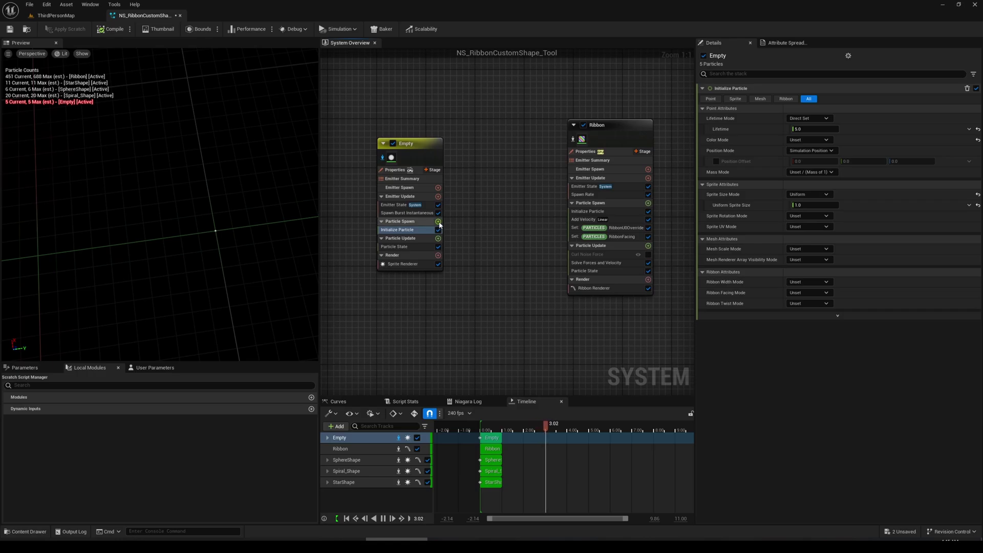
click(438, 222)
text(shape)
double_click(330, 277)
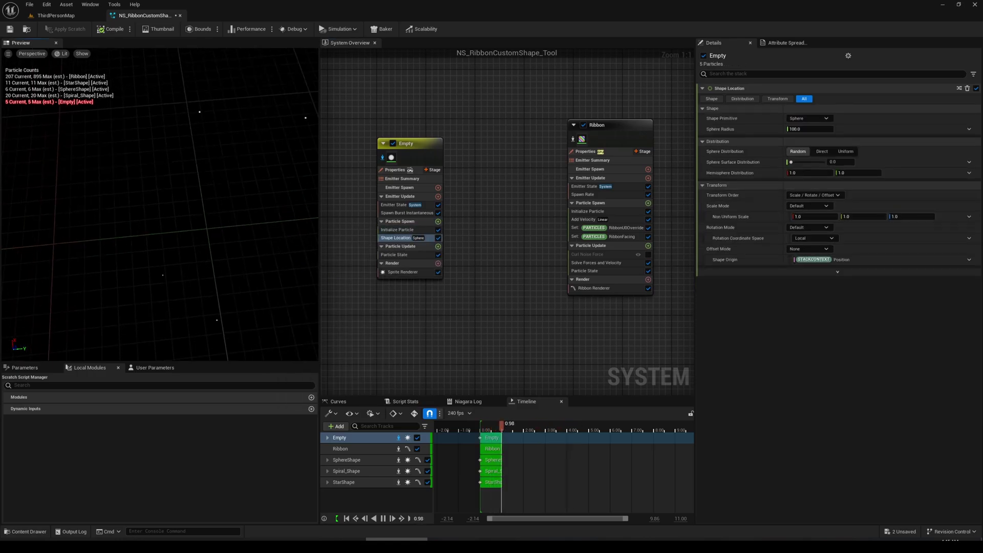
drag(214, 277, 194, 279)
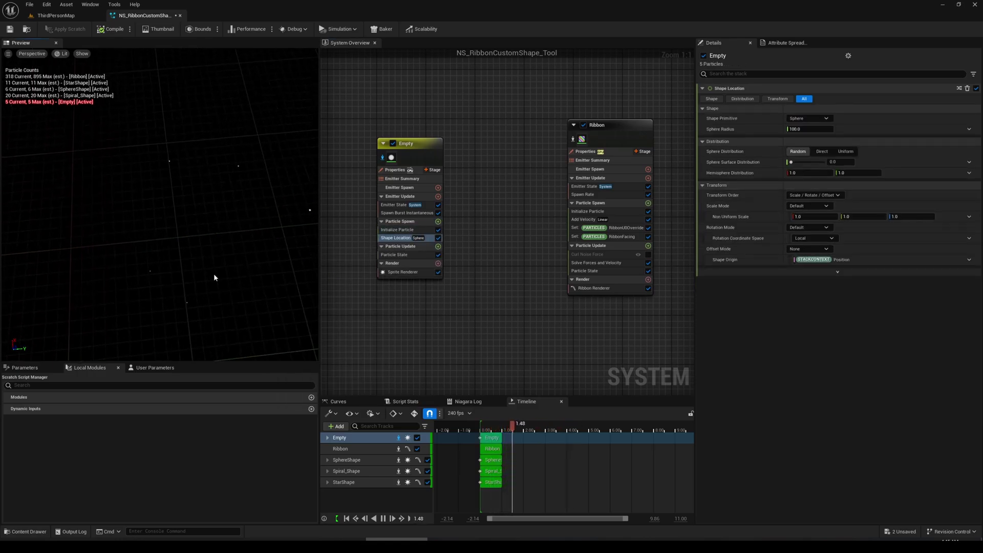
Step: Change the Shape Location primitive to Ring / Disc with a ring radius of 1.0
click(818, 119)
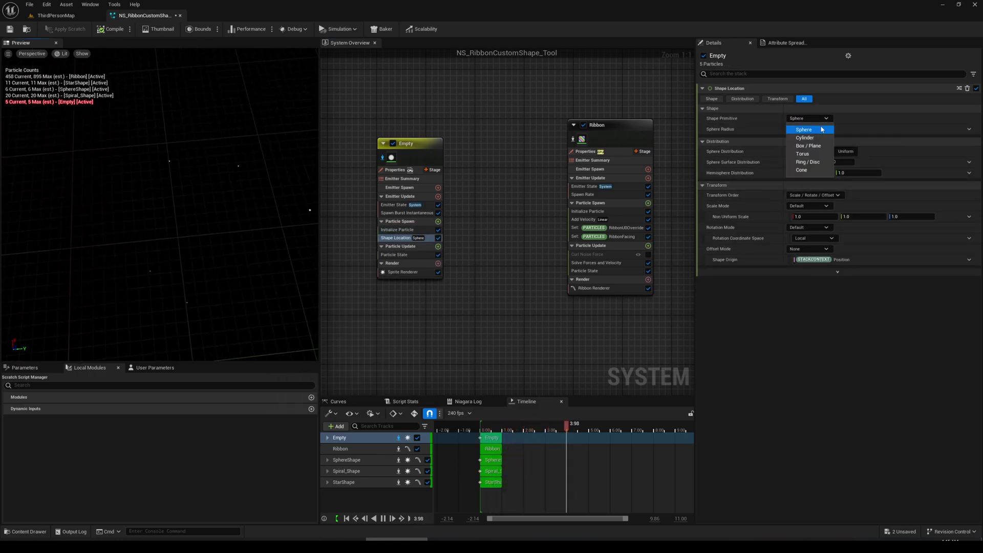
click(818, 163)
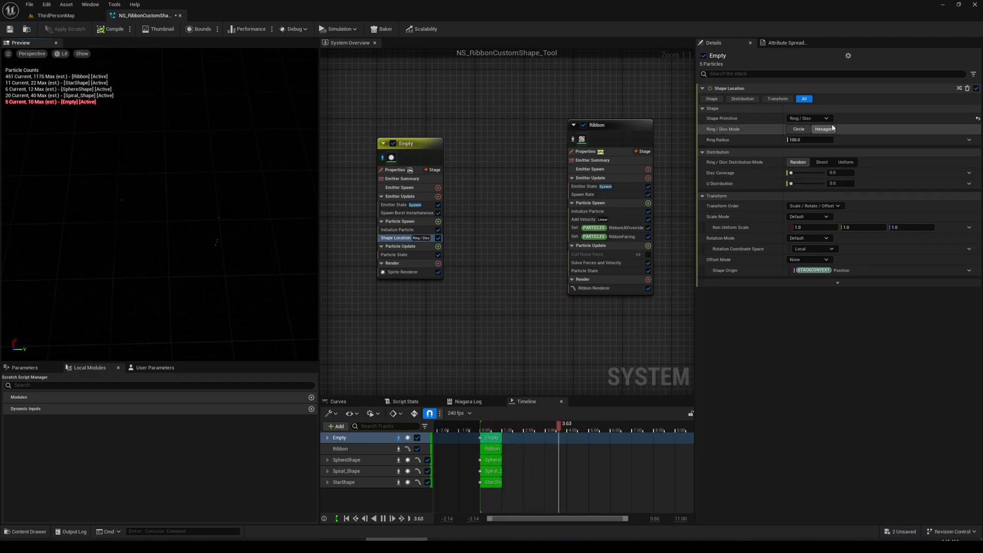
click(805, 139)
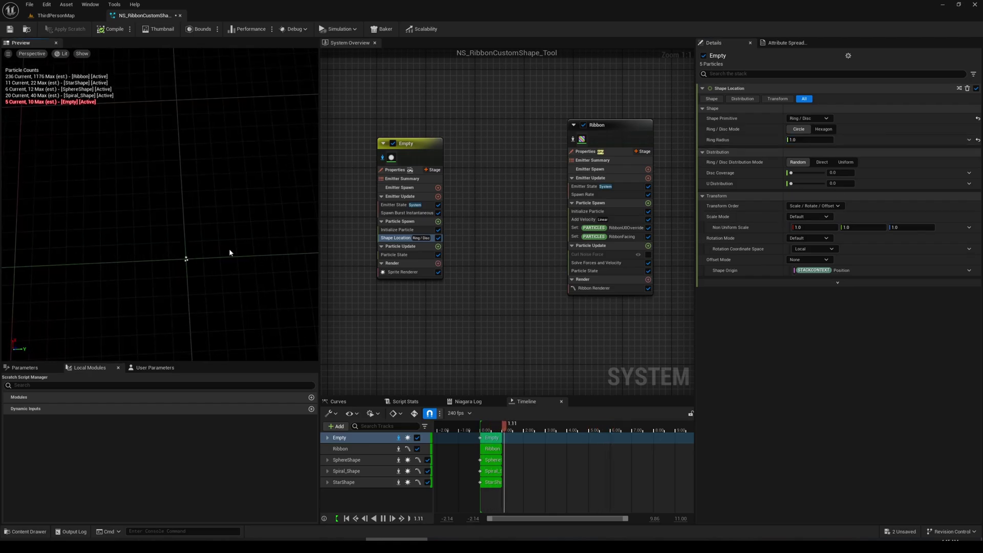
Step: Isolate the Ribbon emitter in the preview and adjust the Ribbon Width in its Initialize Particle module, entering 5.0
click(570, 145)
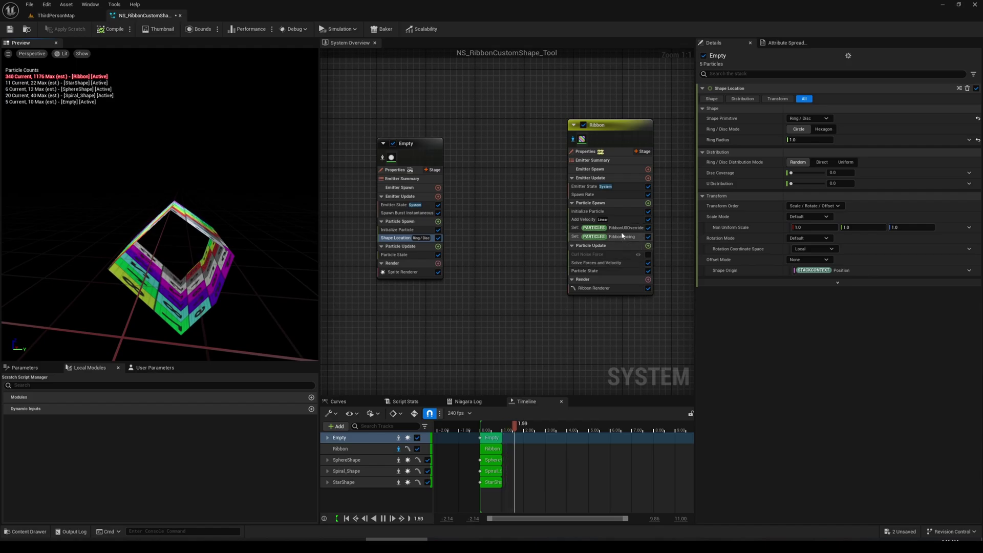
click(629, 211)
click(814, 281)
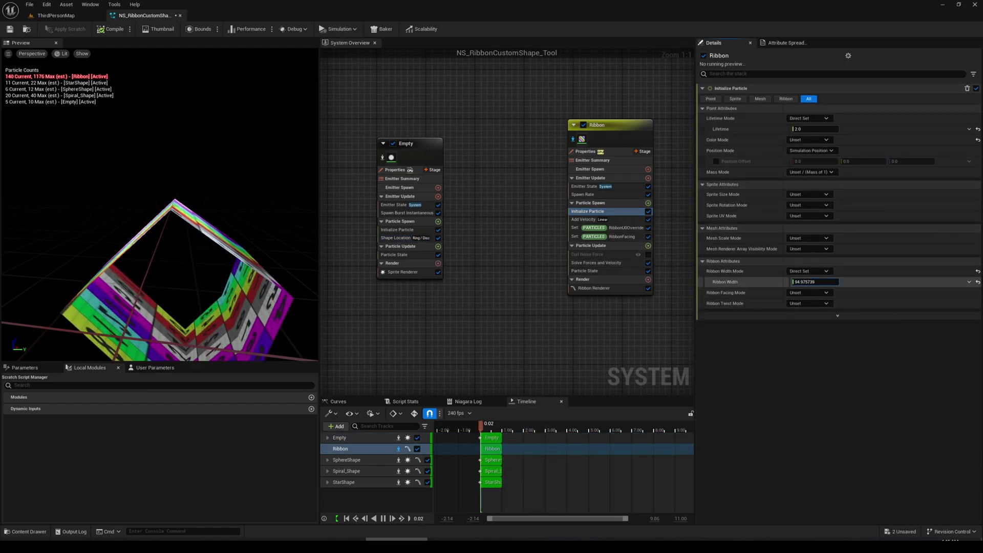
drag(814, 281, 972, 284)
click(814, 281)
text(5)
key(Return)
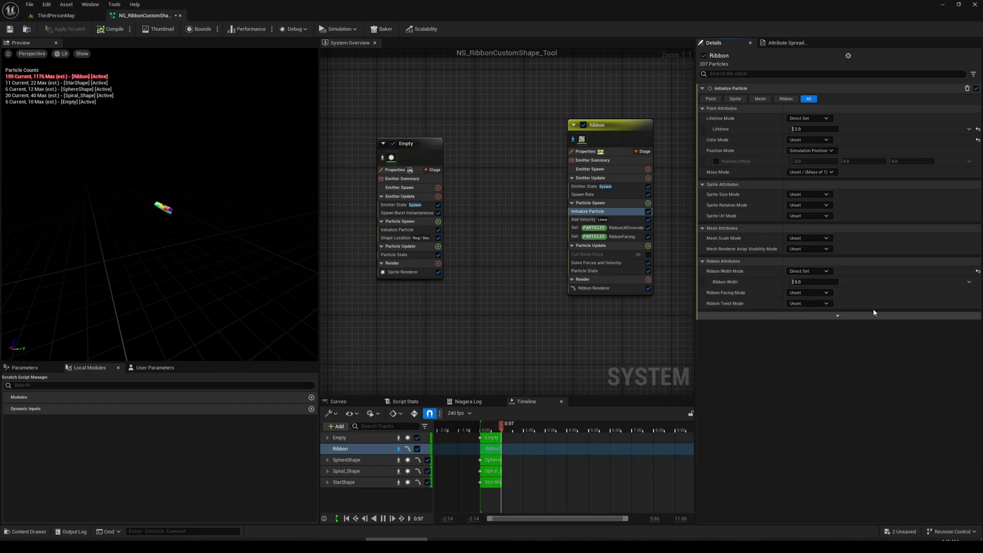
click(813, 281)
Step: In the Ribbon Renderer's custom vertices, adjust the Index 0 position to about 0.54 and 0.0
click(593, 288)
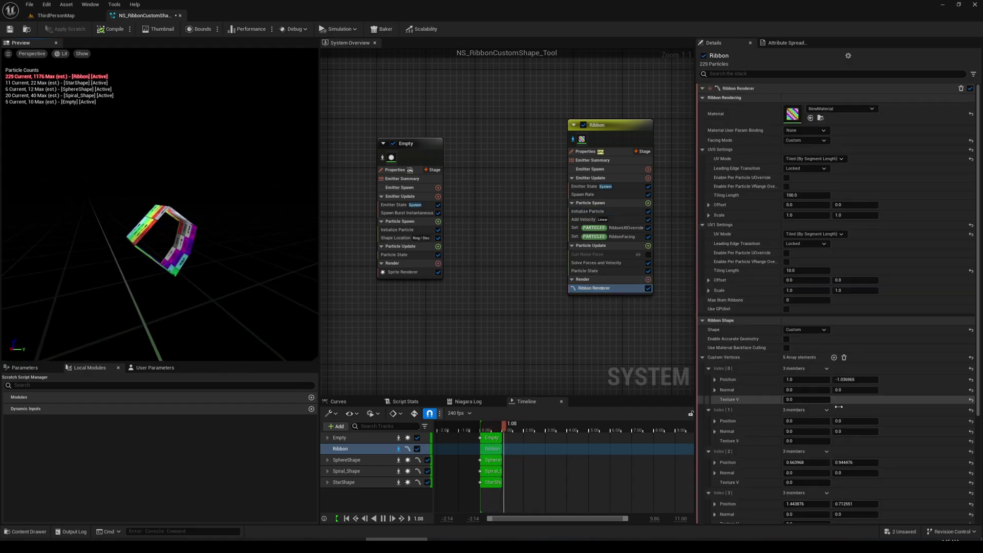
scroll(767, 389, down, 3)
drag(806, 367, 791, 367)
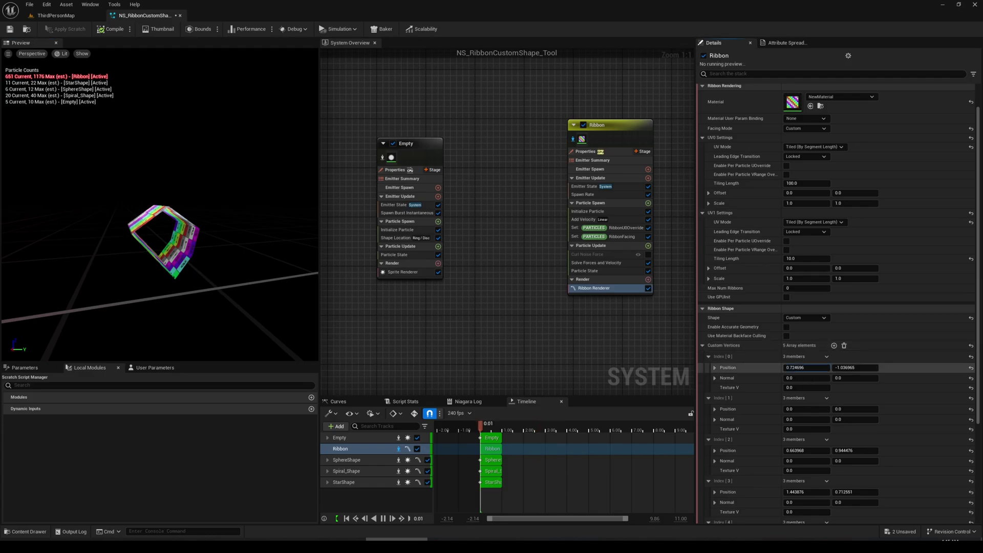
drag(853, 367, 832, 367)
drag(281, 299, 213, 272)
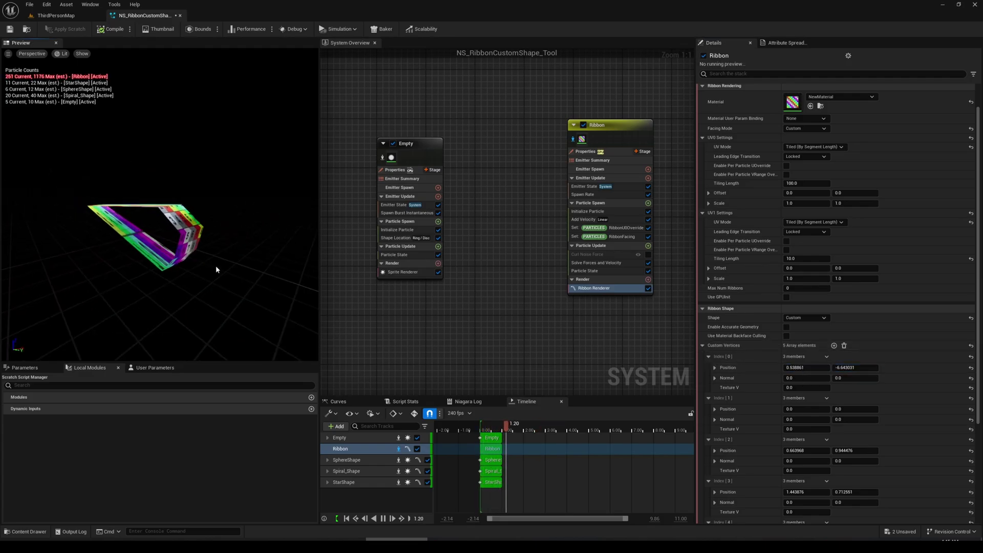
mouse_move(839, 367)
mouse_down()
mouse_move(809, 366)
mouse_move(847, 367)
mouse_up()
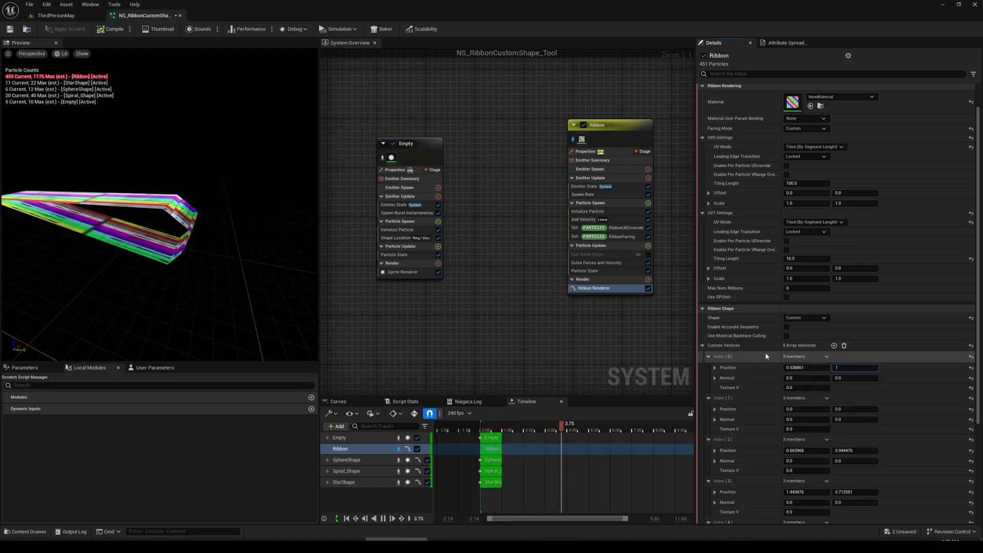
key(Return)
Step: Isolate the Empty emitter in the preview and show its Shape Location settings alongside a close view of the particles
right_drag(348, 178, 380, 171)
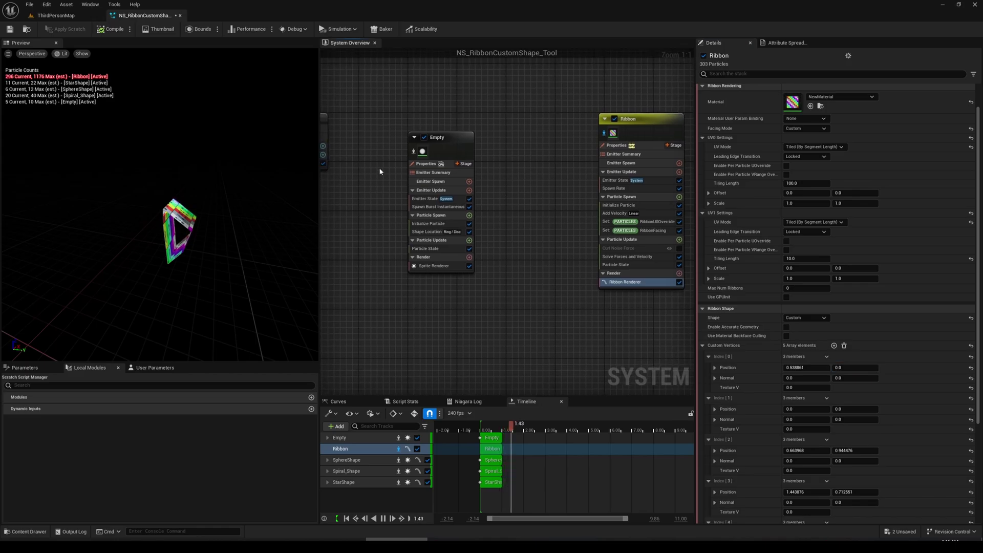
click(415, 153)
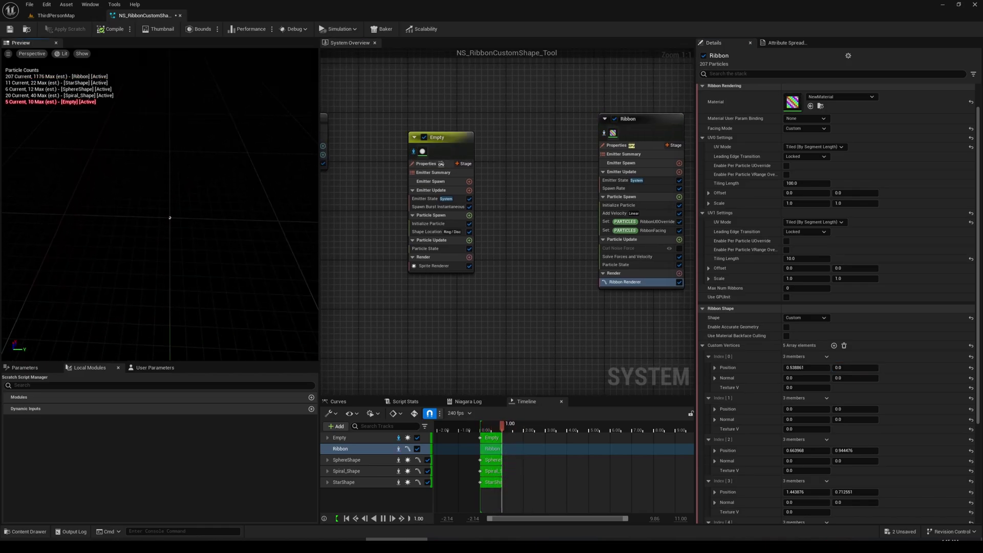
scroll(193, 226, up, 5)
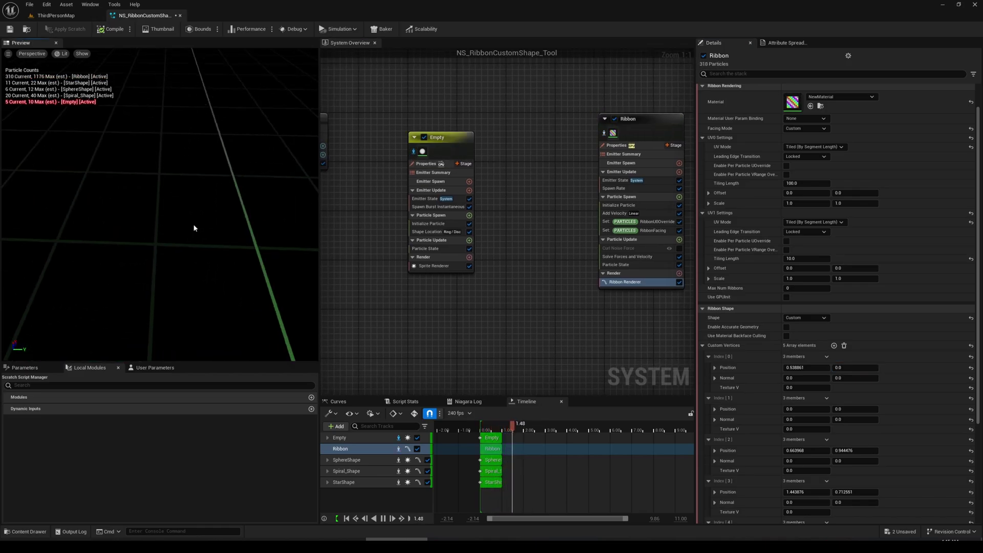
click(428, 231)
drag(186, 324, 123, 295)
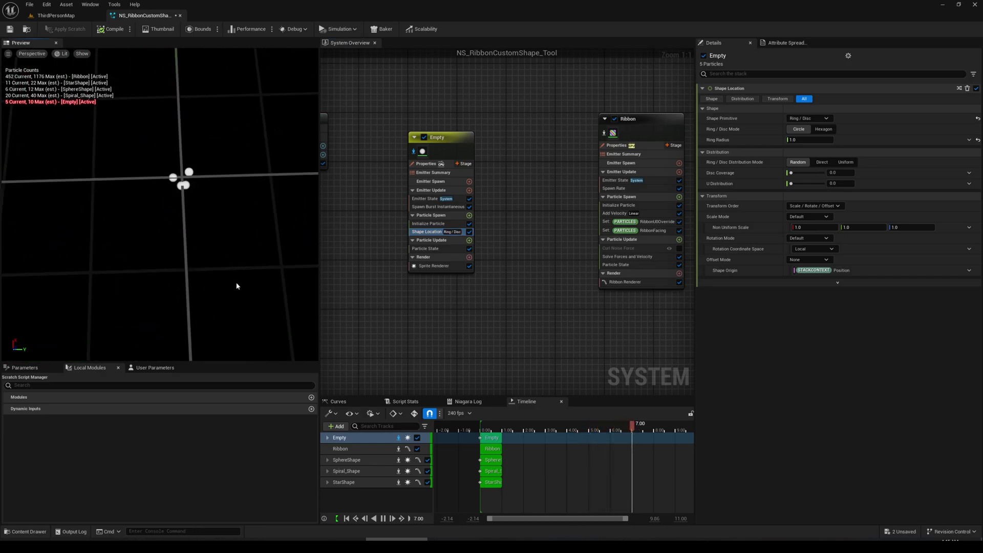
Step: Capture a screenshot of the randomly distributed ring particles in the preview and open it in Snip & Sketch
key(super+shift+s)
drag(108, 125, 265, 254)
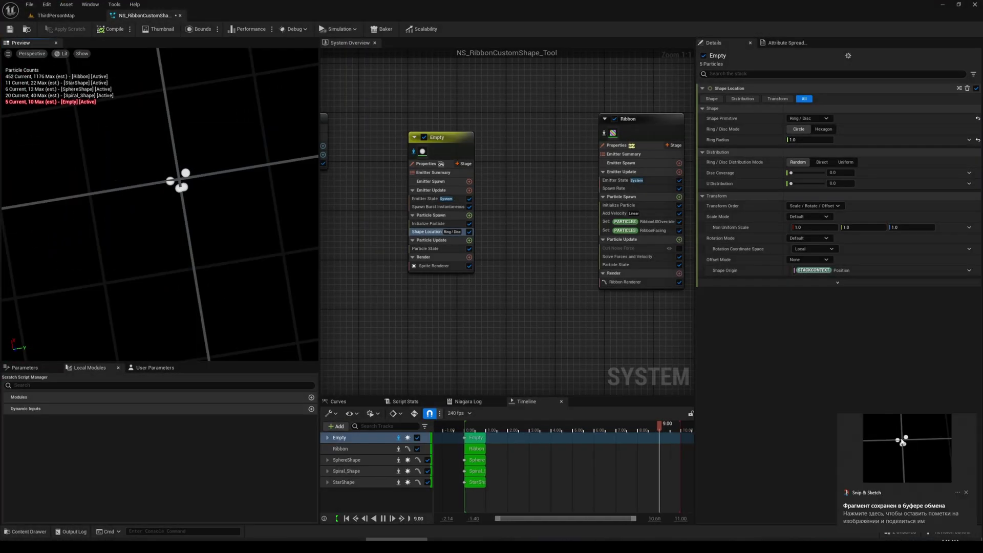
click(907, 452)
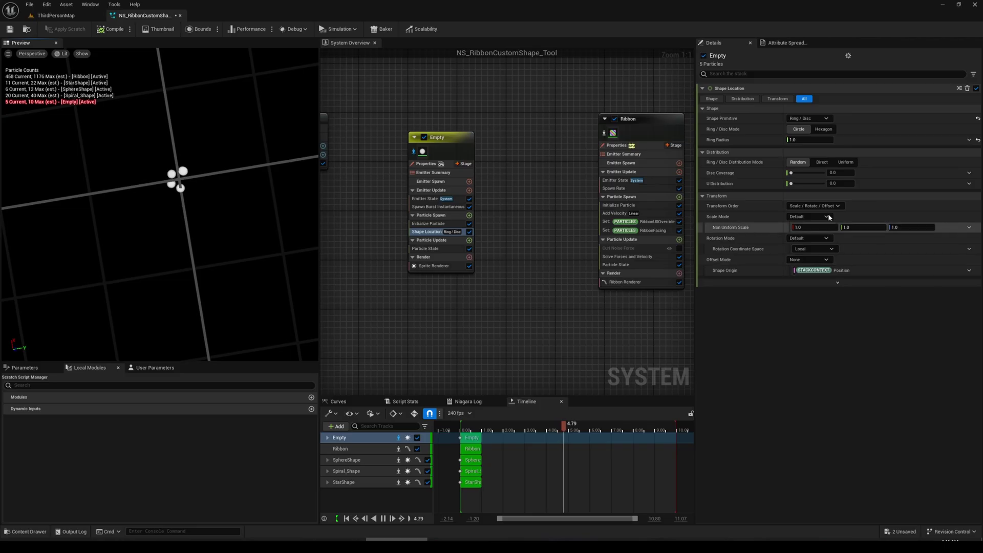
Step: Set the ring distribution mode to Direct and drive its U Position with Return Normalized Exec Index
click(824, 164)
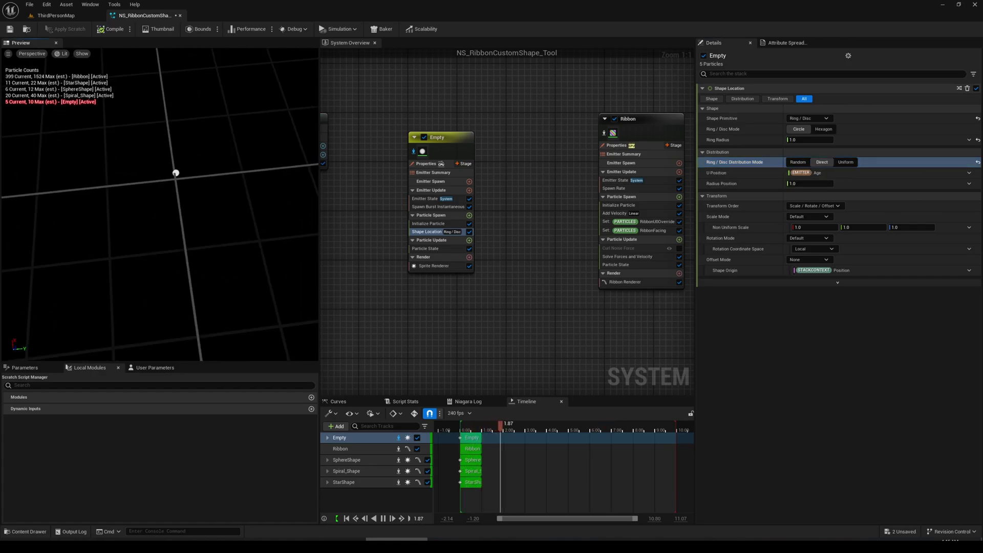
click(969, 173)
text(e)
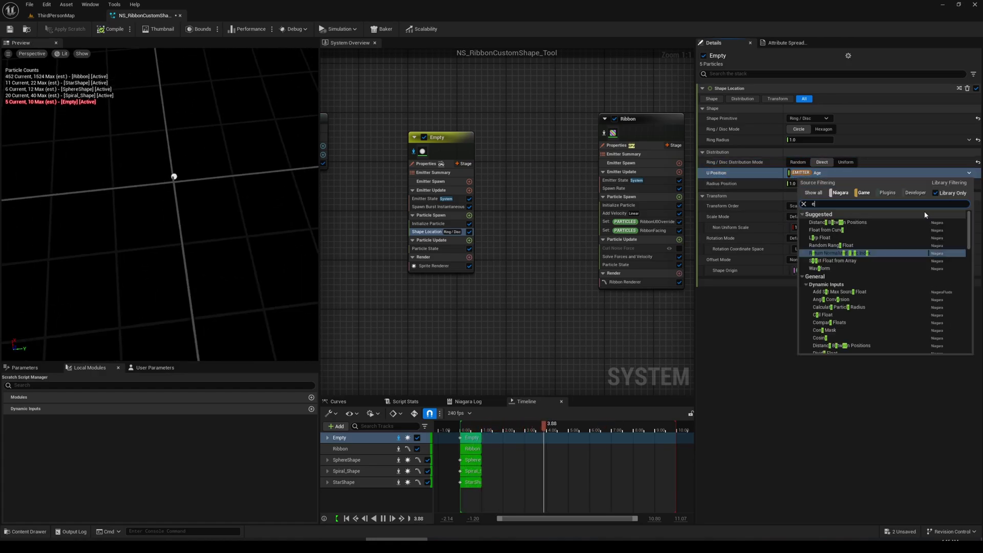
text(xec)
key(Return)
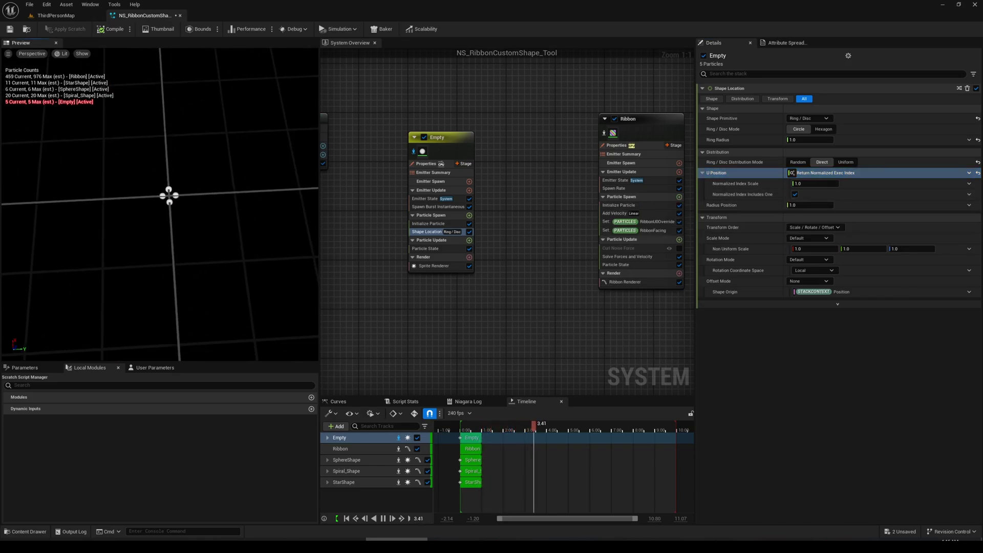
Step: Check the Empty emitter's burst spawn count and inspect its particles for overlap in Shader Complexity view, restoring the Lit view
click(438, 206)
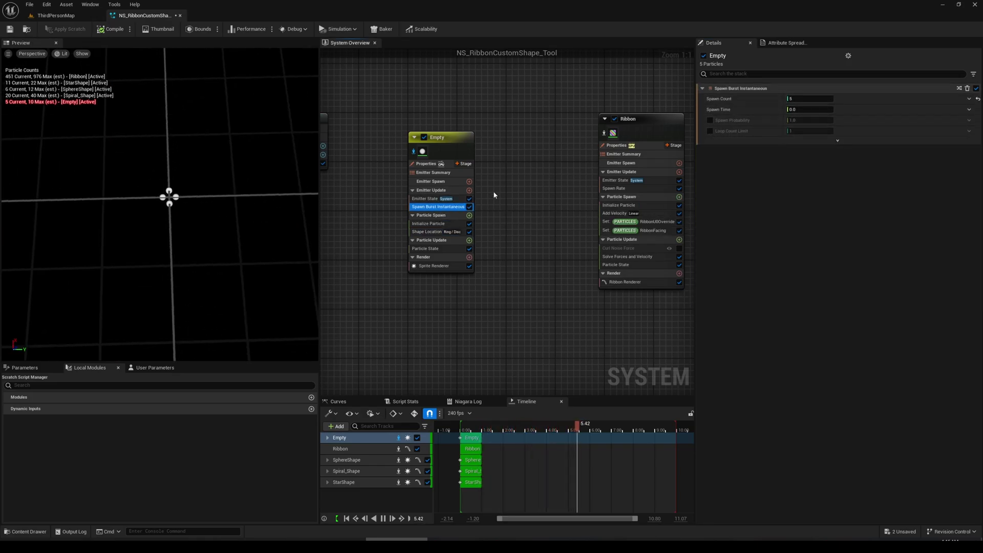
click(427, 232)
click(63, 54)
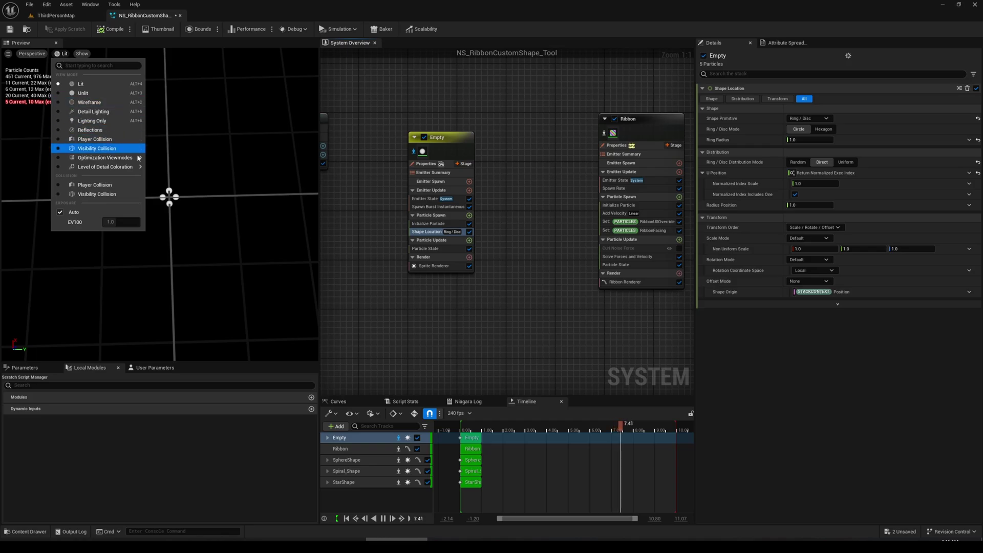
mouse_move(137, 167)
click(173, 204)
scroll(172, 204, up, 3)
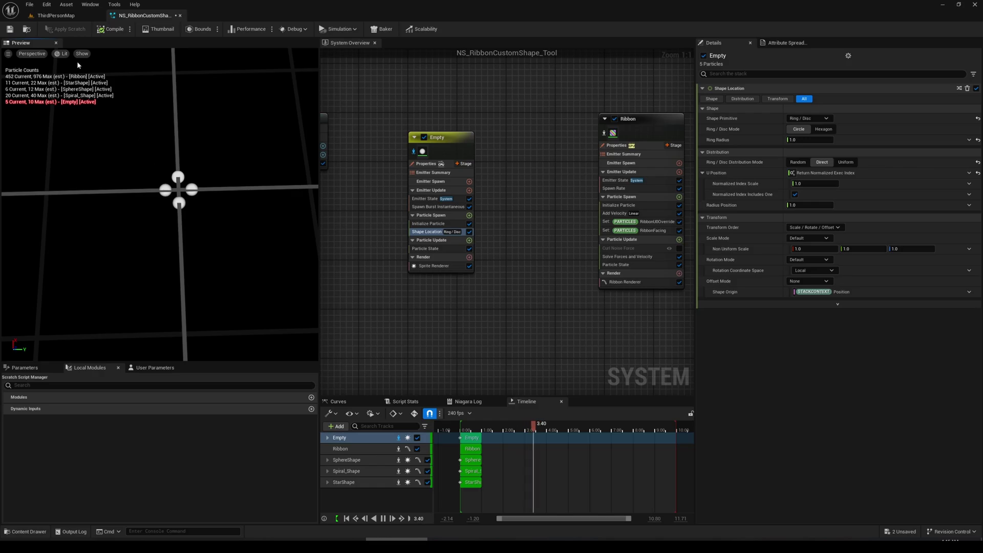
click(61, 53)
mouse_move(117, 162)
click(205, 201)
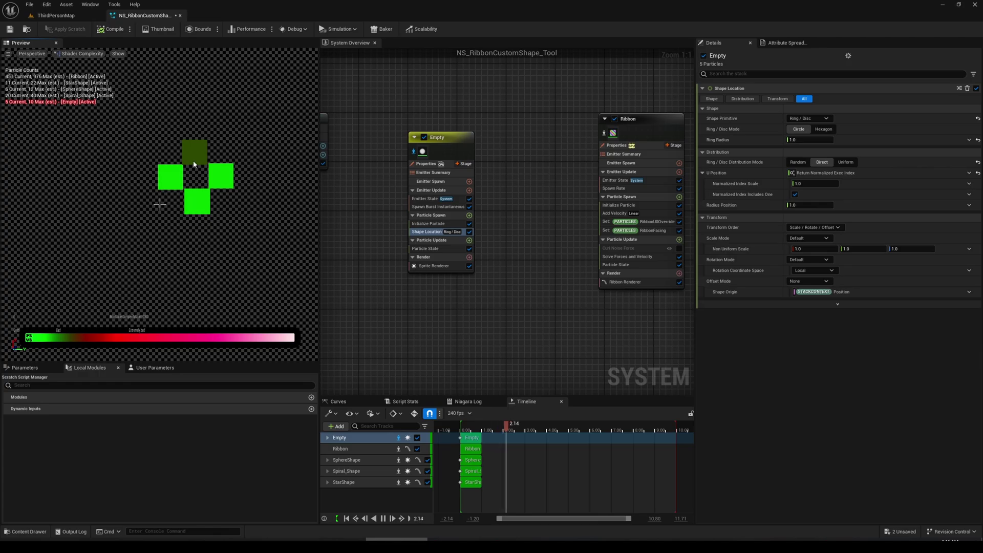
click(78, 54)
click(73, 82)
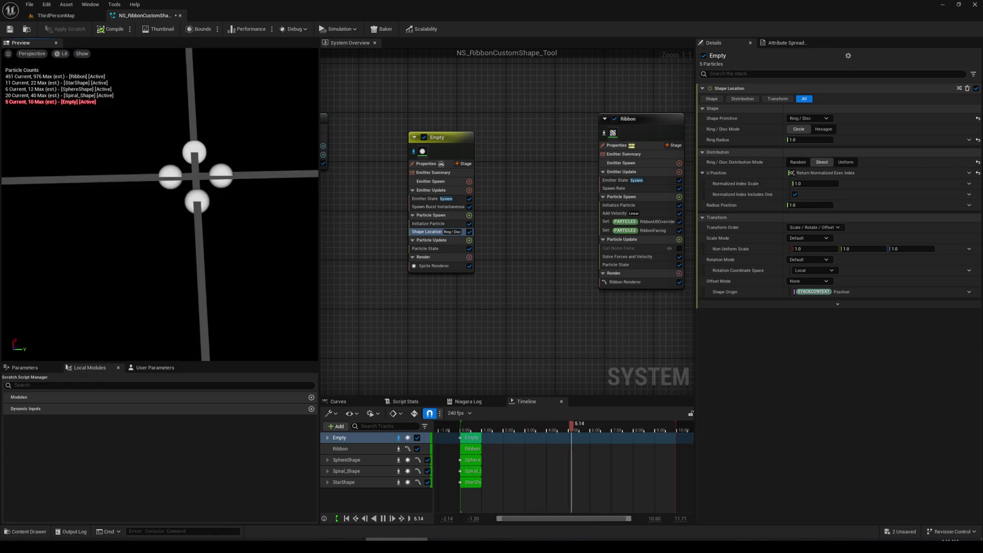
Step: Turn off Normalized Index Includes One for the ring's U Position
click(795, 194)
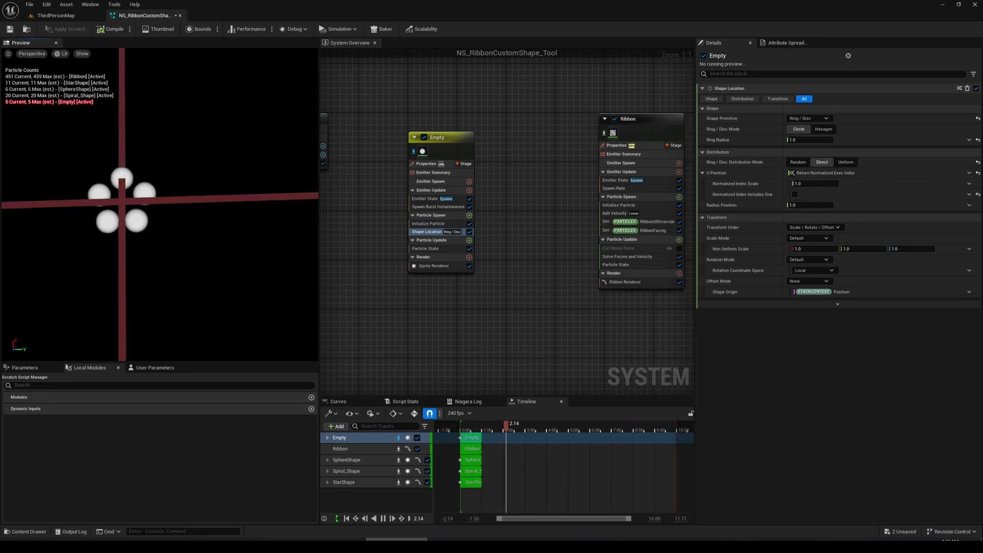
scroll(161, 204, down, 5)
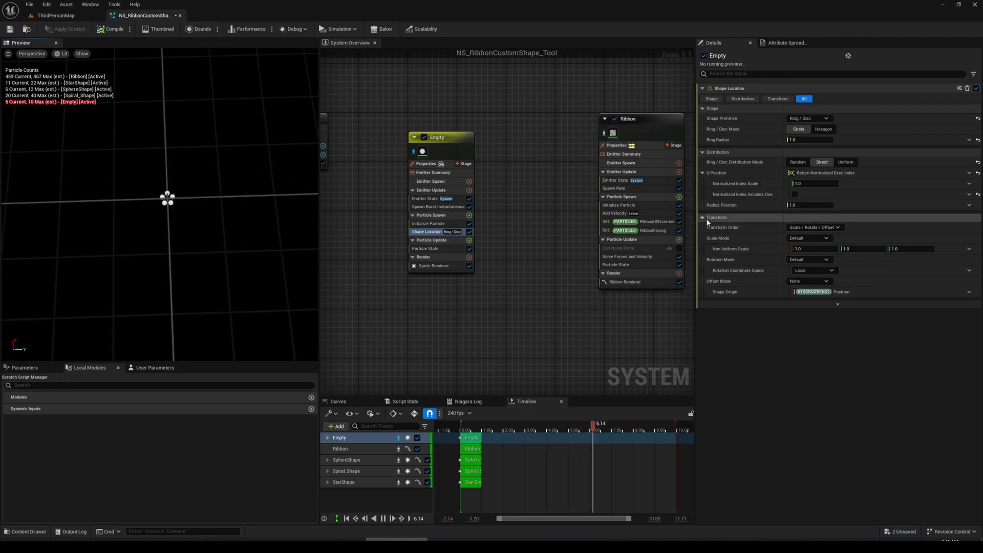
Step: Review the Ribbon Renderer's custom vertex normals and sketch arrows outward from the ring's centre on a screenshot in Snip & Sketch
click(632, 282)
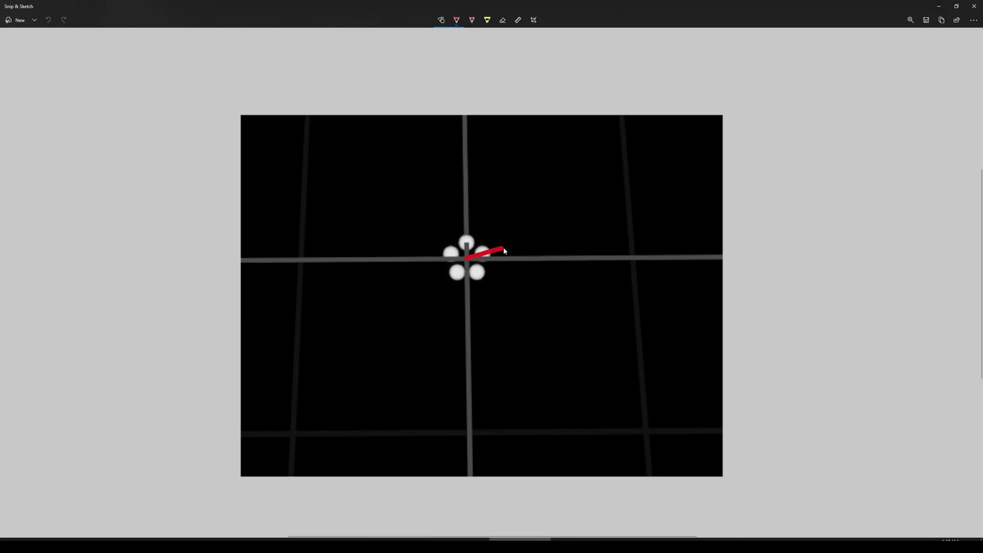
drag(504, 251, 514, 245)
mouse_move(500, 233)
mouse_down()
mouse_move(525, 254)
mouse_move(458, 201)
mouse_move(462, 191)
mouse_up()
drag(455, 210, 476, 214)
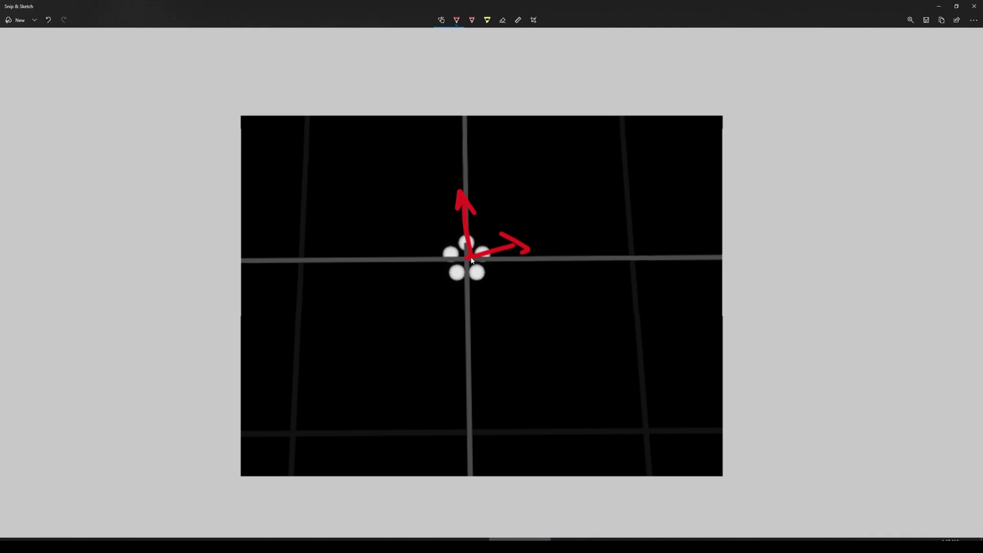
drag(466, 258, 418, 235)
drag(464, 260, 444, 282)
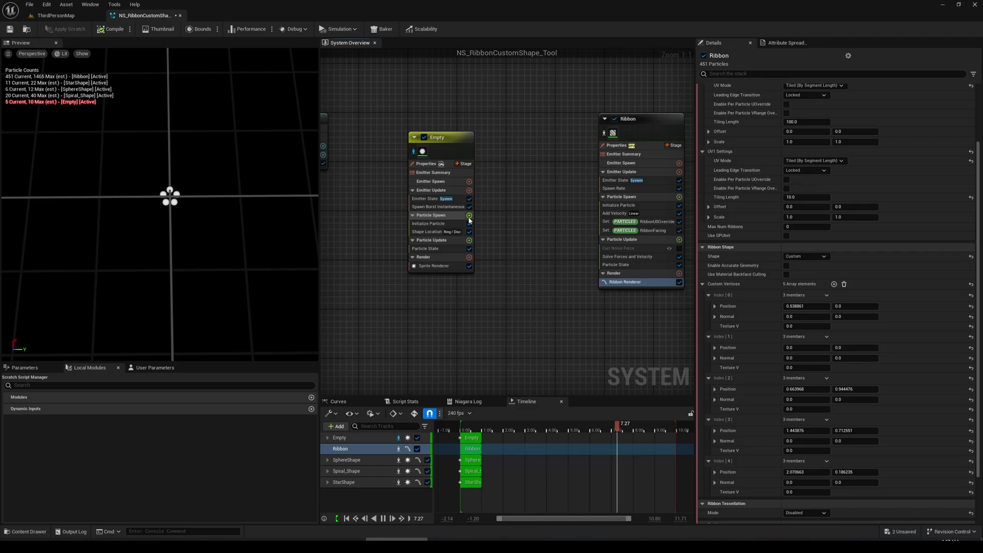
Step: Add an Add Velocity module to the Empty emitter's Particle Spawn stage and set its velocity mode to From Point
click(469, 215)
text(add)
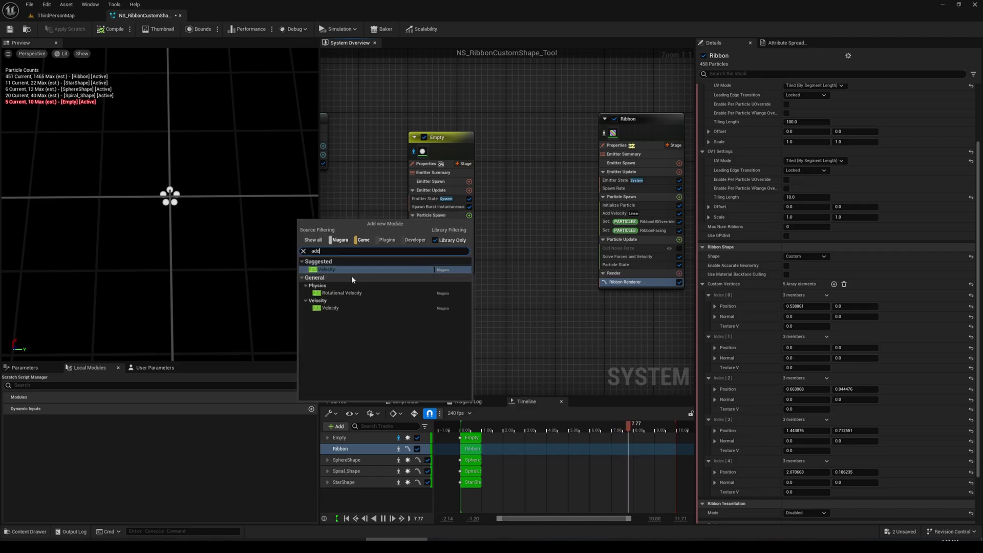
click(351, 269)
click(805, 143)
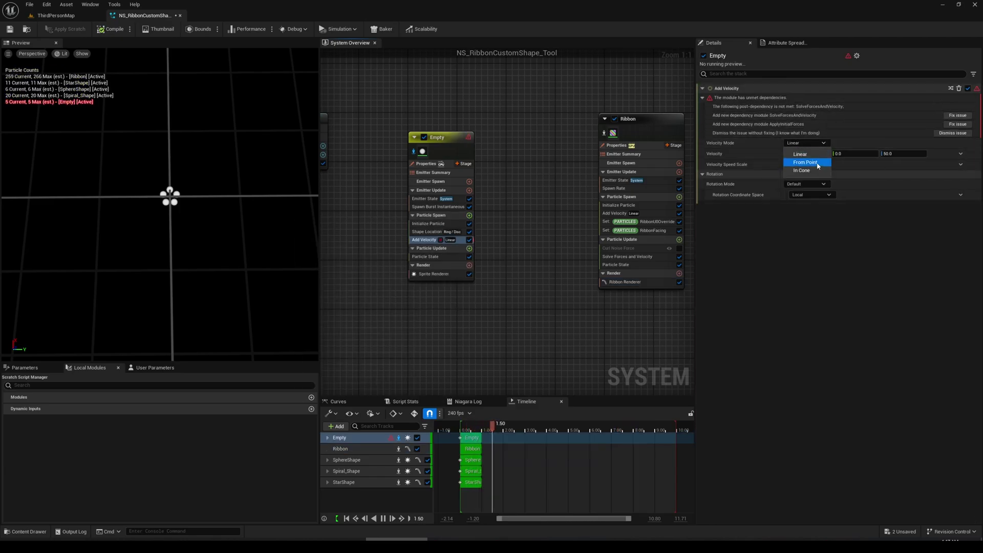
click(806, 163)
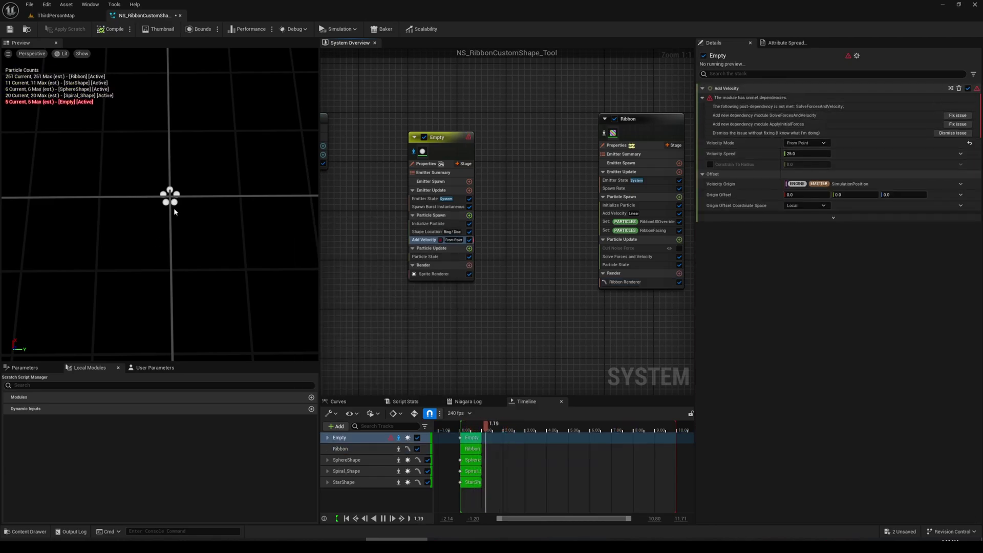
Step: Set the Add Velocity module's velocity speed to 1.0 and dismiss its unmet dependency issue without fixing it
drag(164, 202, 178, 205)
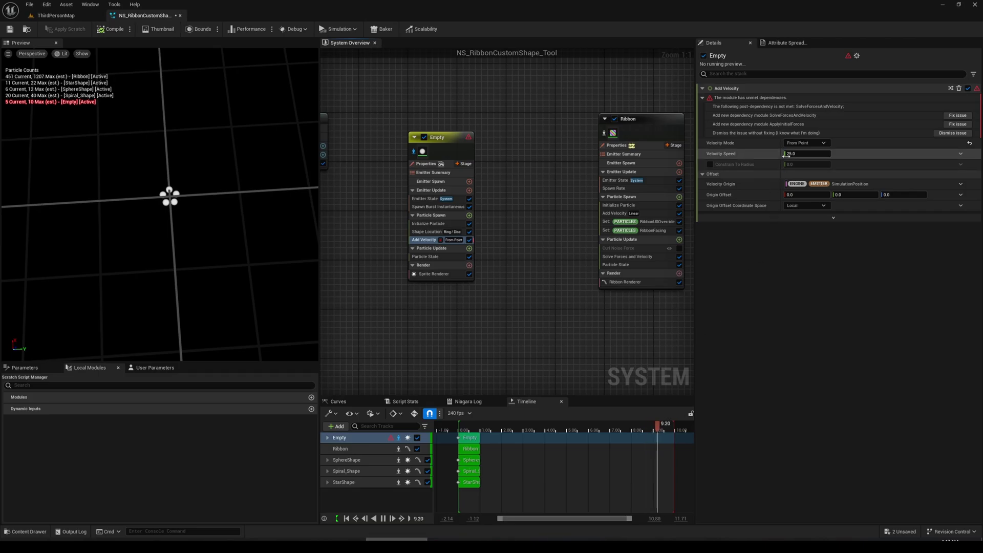
key(Return)
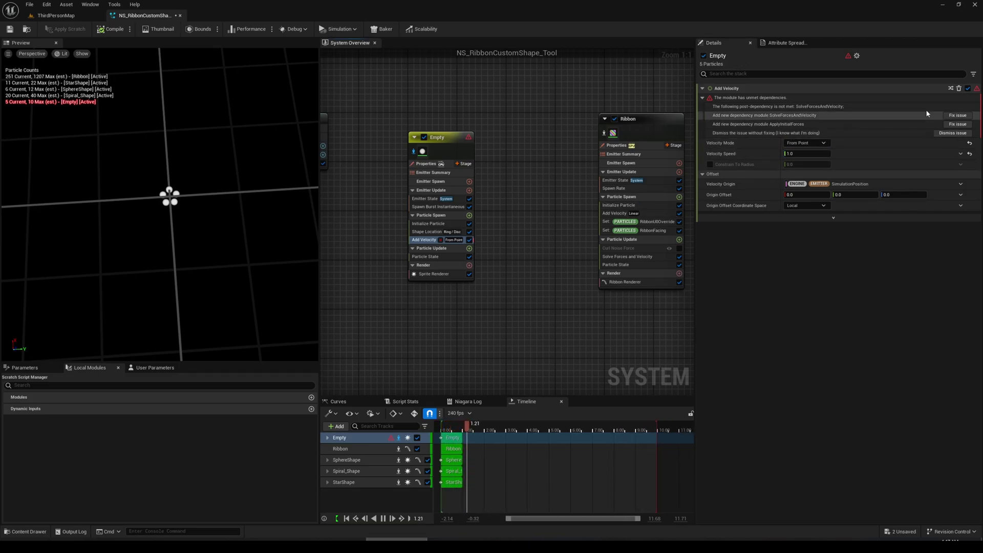
click(942, 133)
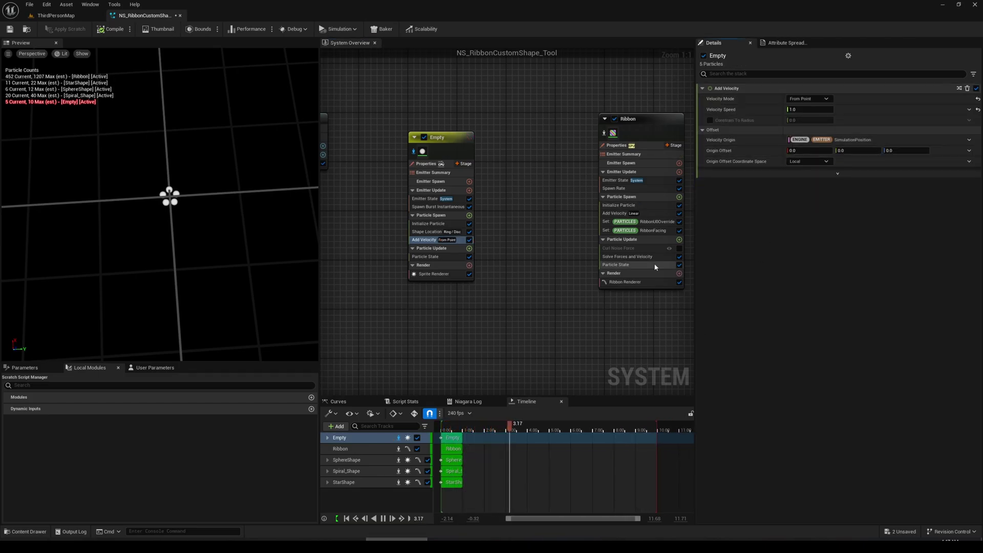
Step: Capture the Empty emitter's Particle Update data in the legacy Attribute Spreadsheet and copy it for Excel
drag(197, 258, 315, 206)
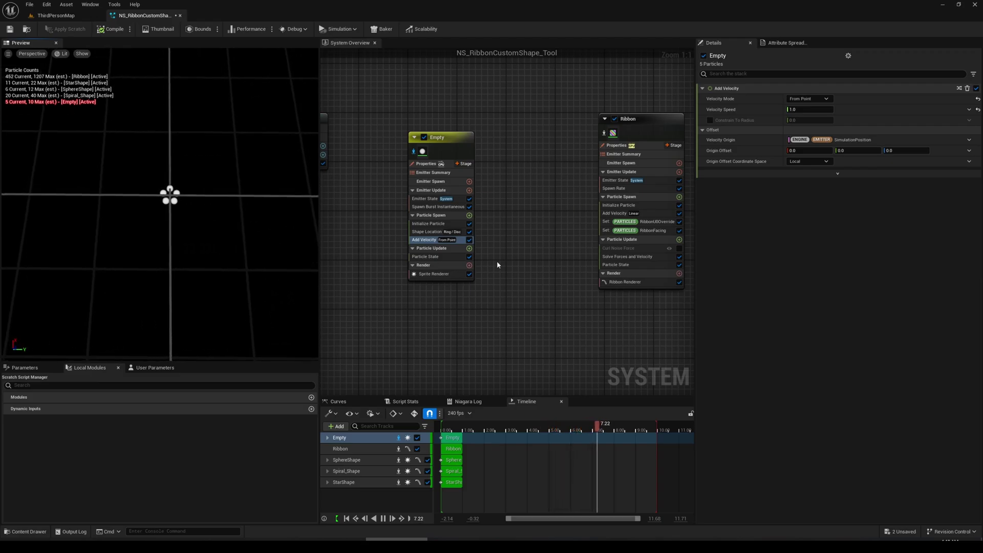
drag(192, 267, 204, 263)
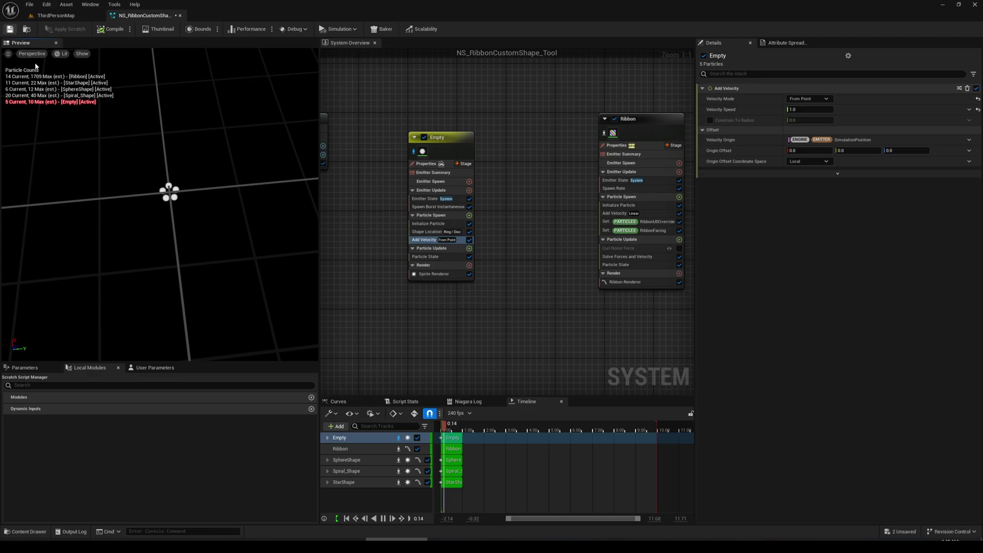
click(90, 4)
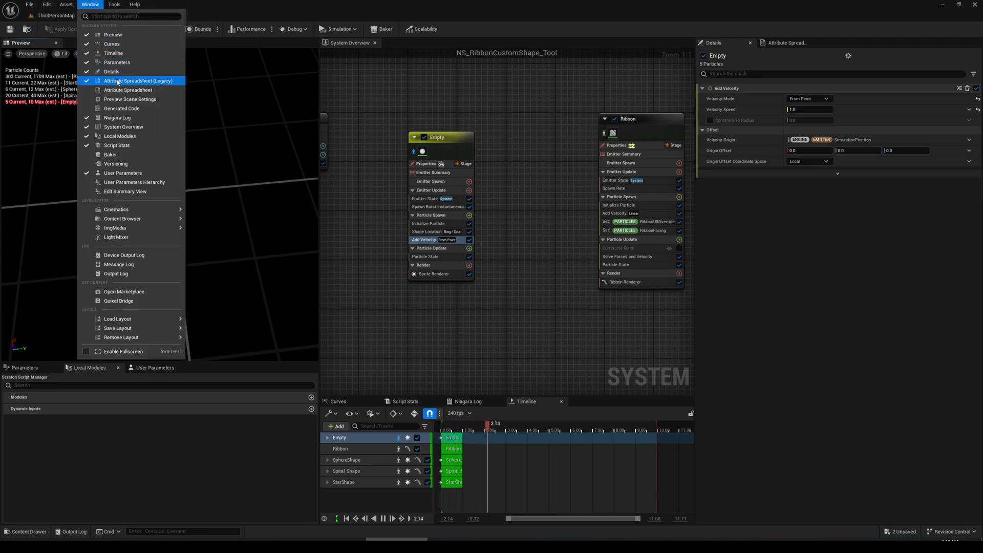
click(144, 82)
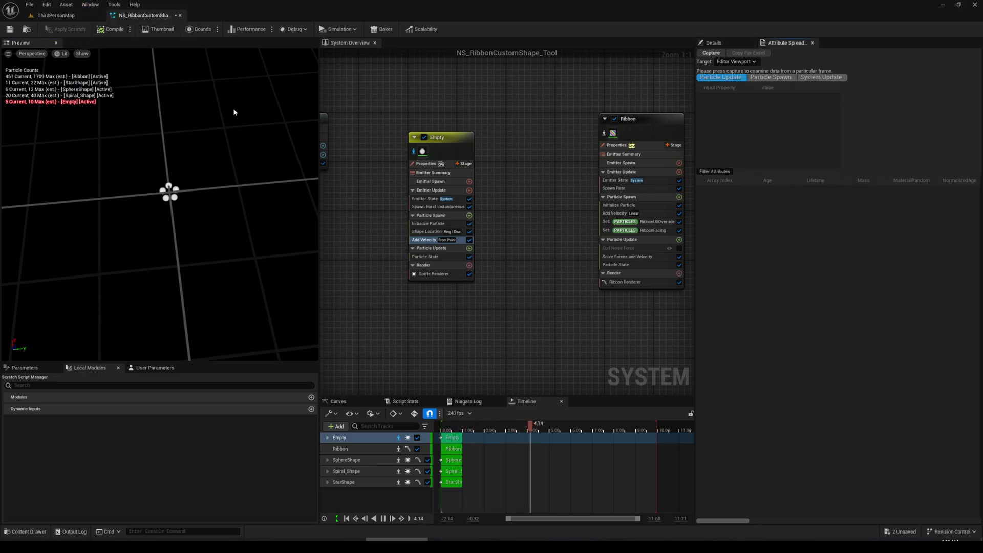
click(711, 53)
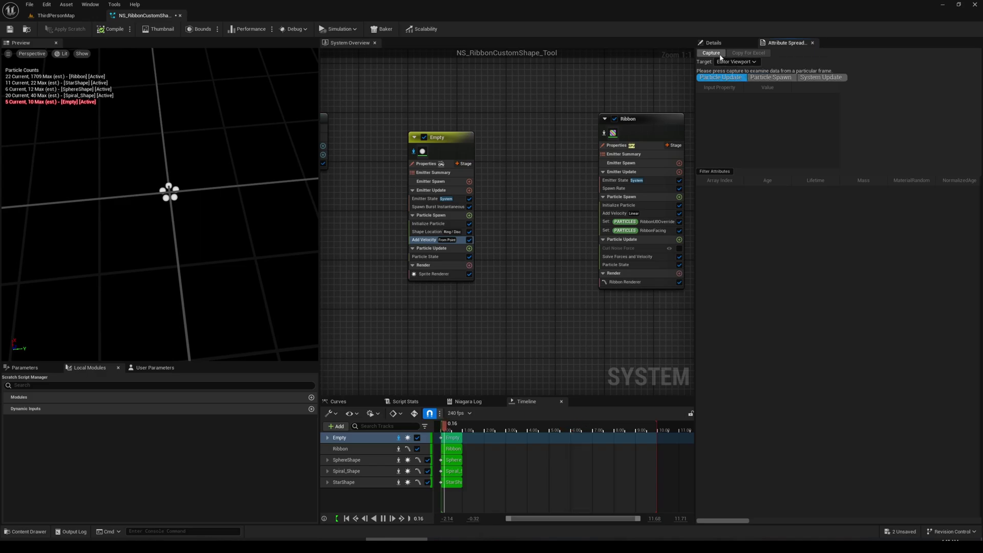
click(90, 4)
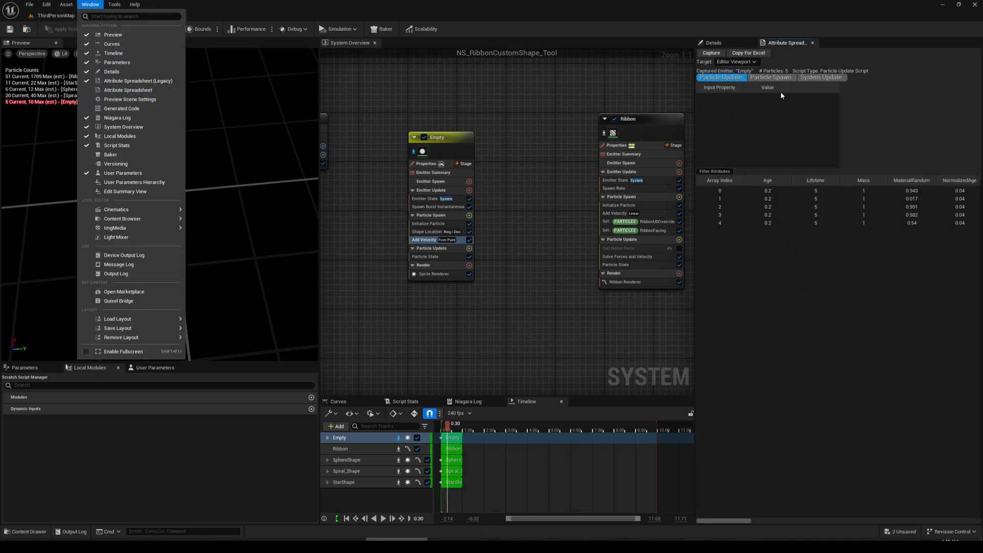
key(Escape)
click(750, 54)
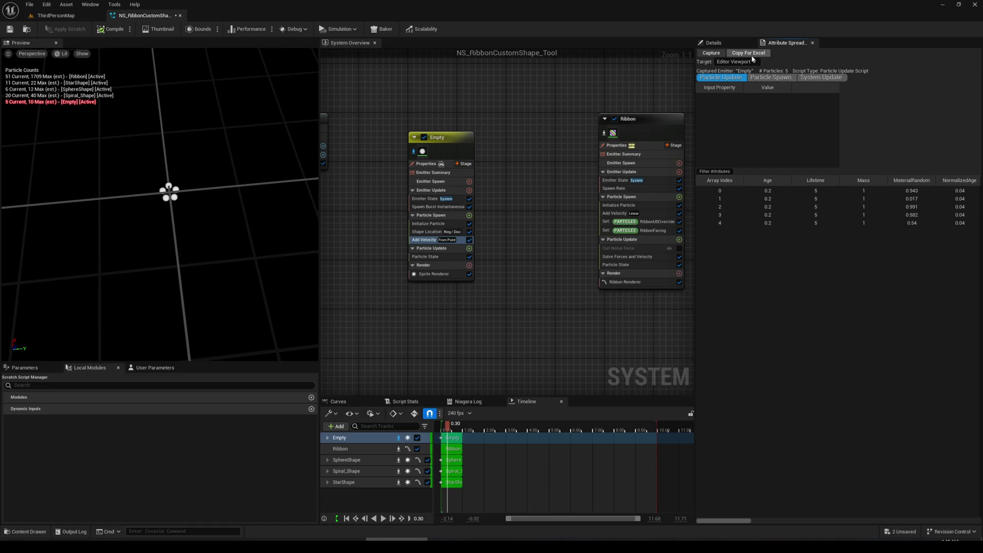
Step: Capture a single frame in the non-legacy Attribute Spreadsheet, review its attribute filters and capture options, and close it
click(90, 4)
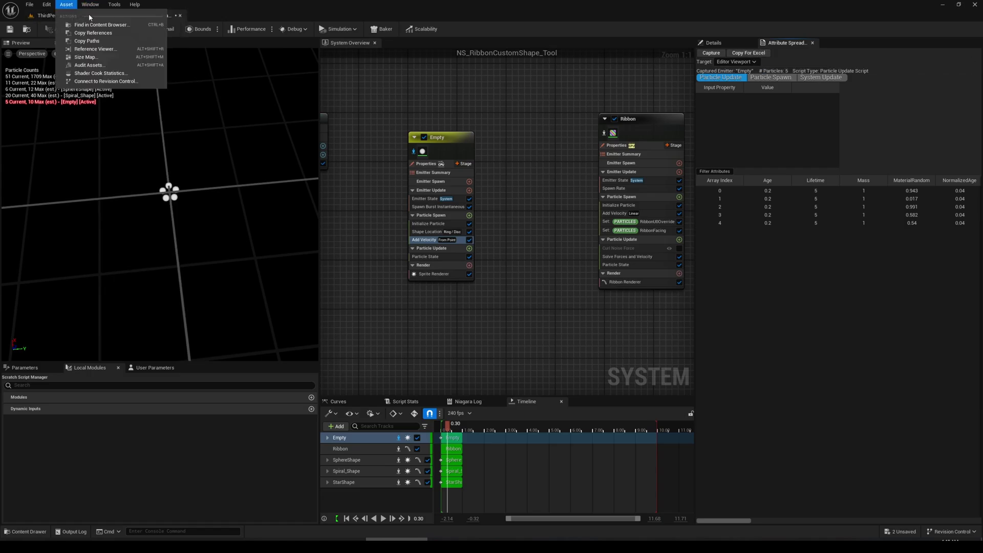
click(133, 91)
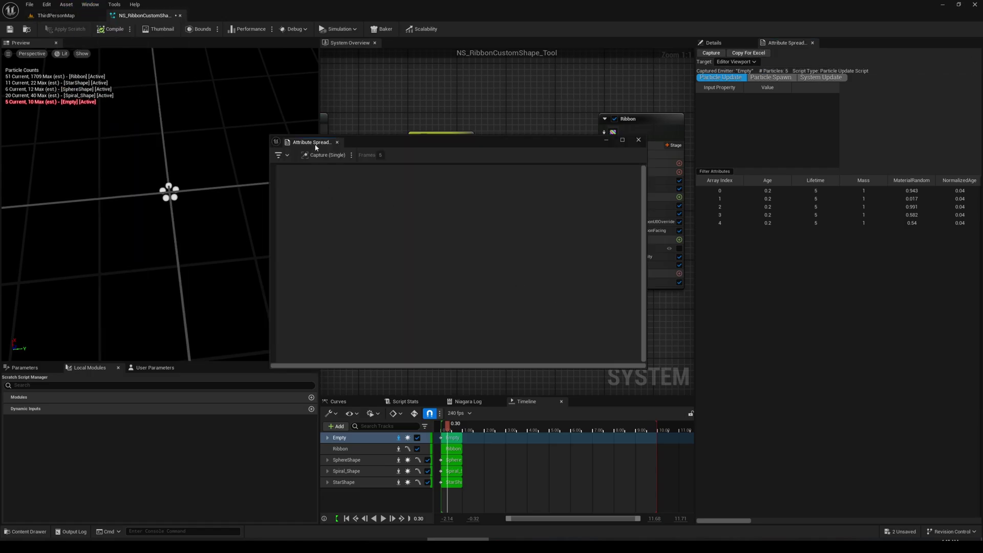
click(336, 159)
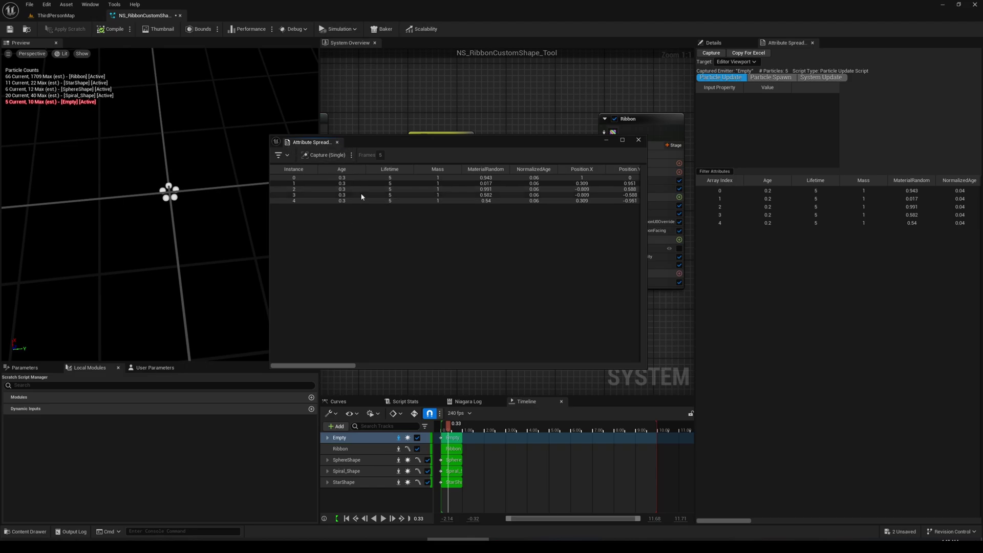
click(278, 154)
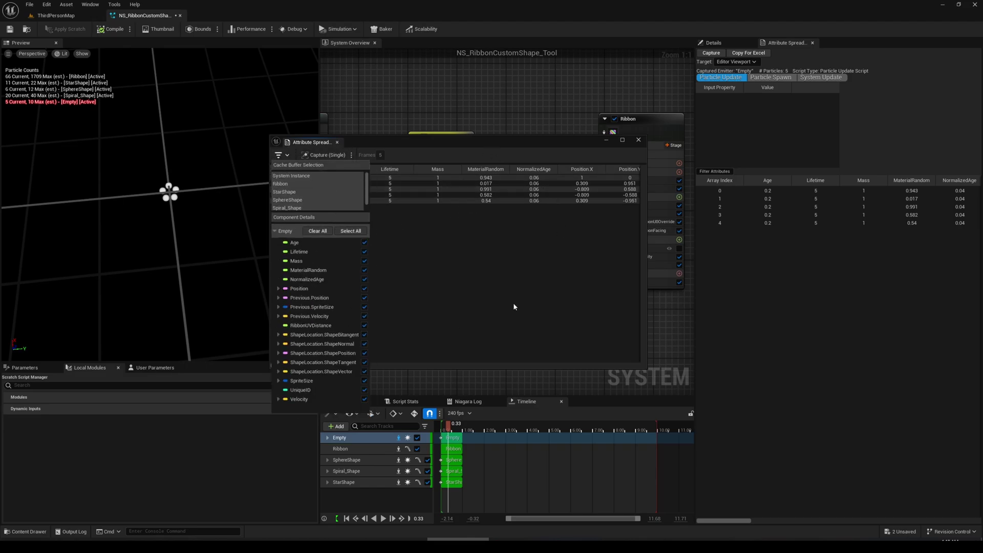
click(332, 156)
click(351, 155)
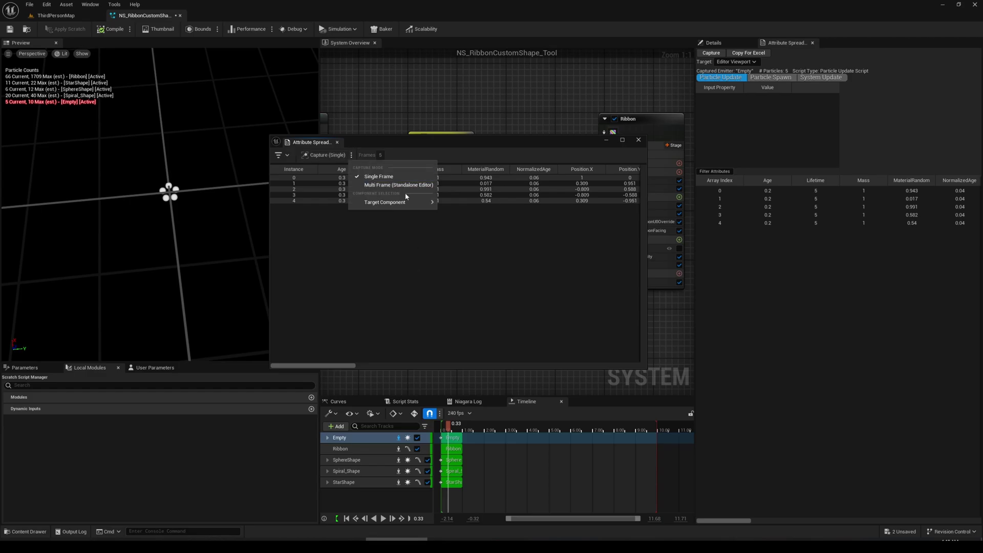
mouse_move(399, 202)
click(428, 322)
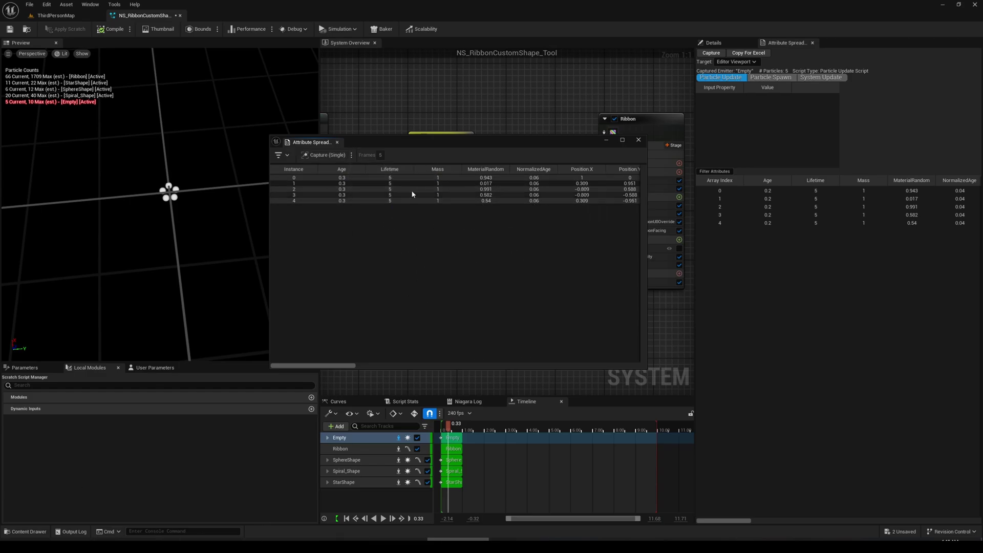
click(337, 143)
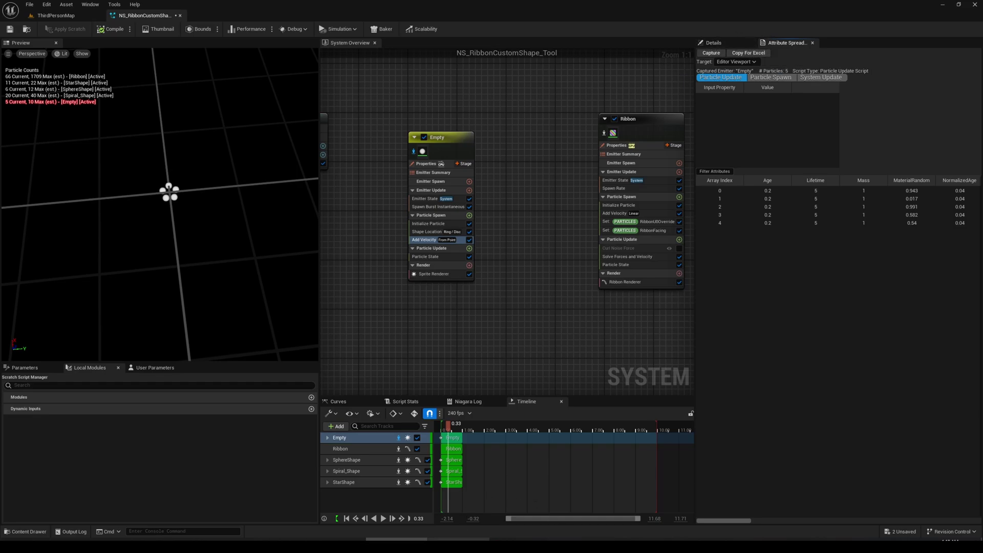
Step: Switch to the Custom Ribbon Shape Google Sheet, clear the Initial Data From Particles table and paste the copied attributes into cell B7
key(alt+Tab)
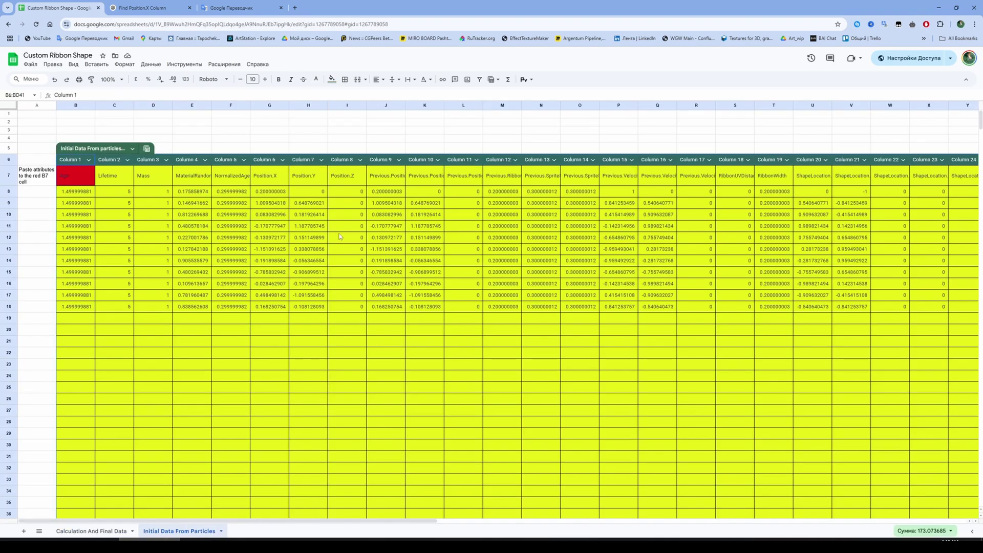
click(321, 237)
click(286, 215)
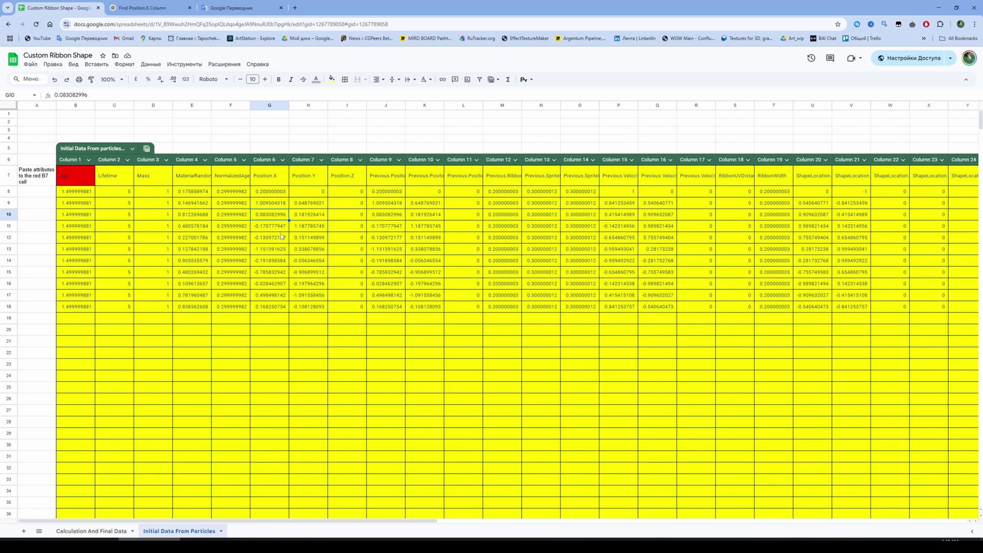
key(ctrl+a)
key(Delete)
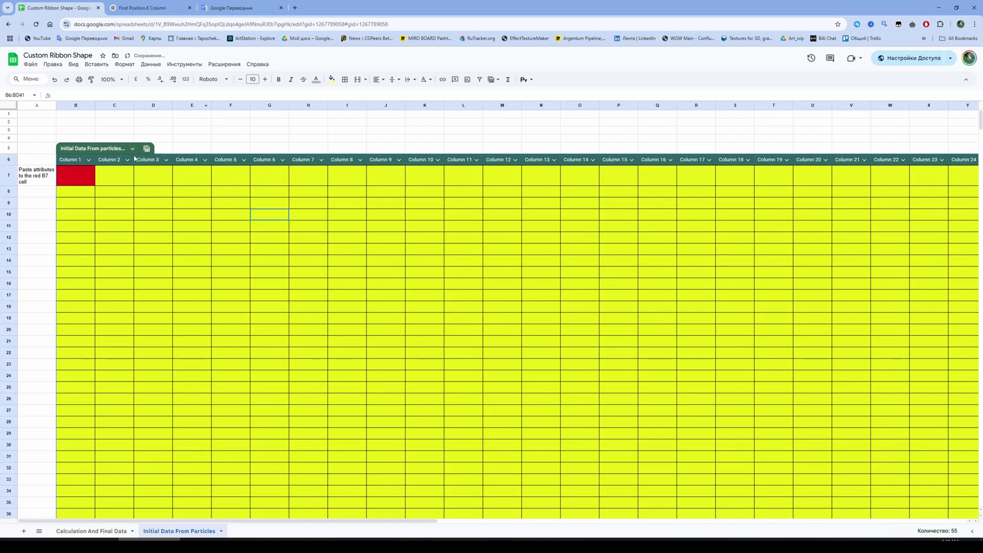
click(74, 177)
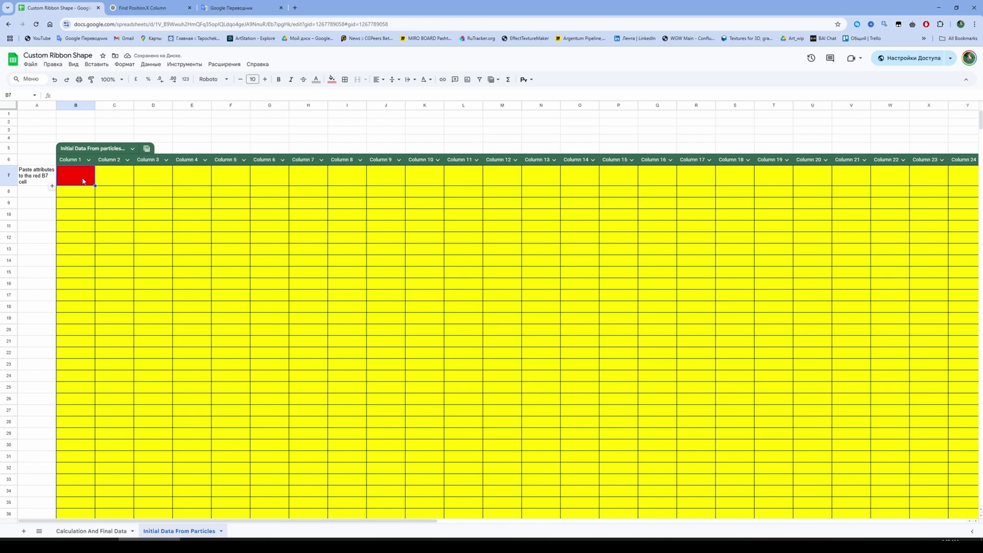
key(ctrl+v)
click(225, 203)
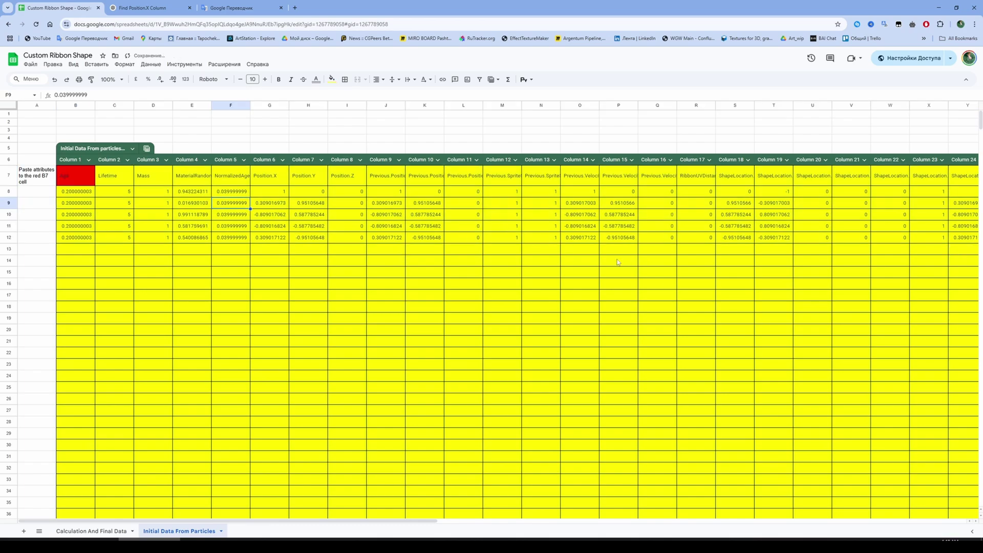
Step: Look over the pasted columns, undo the paste and clearing, and paste the attributes over the old particle data
scroll(539, 251, down, 1)
scroll(494, 272, up, 1)
scroll(302, 244, down, 5)
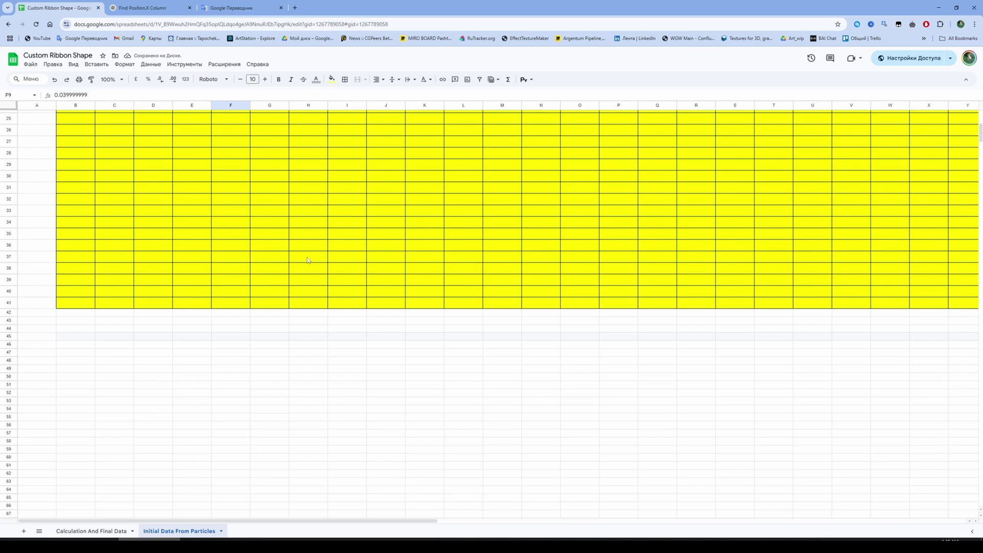
scroll(276, 308, up, 4)
scroll(287, 242, down, 1)
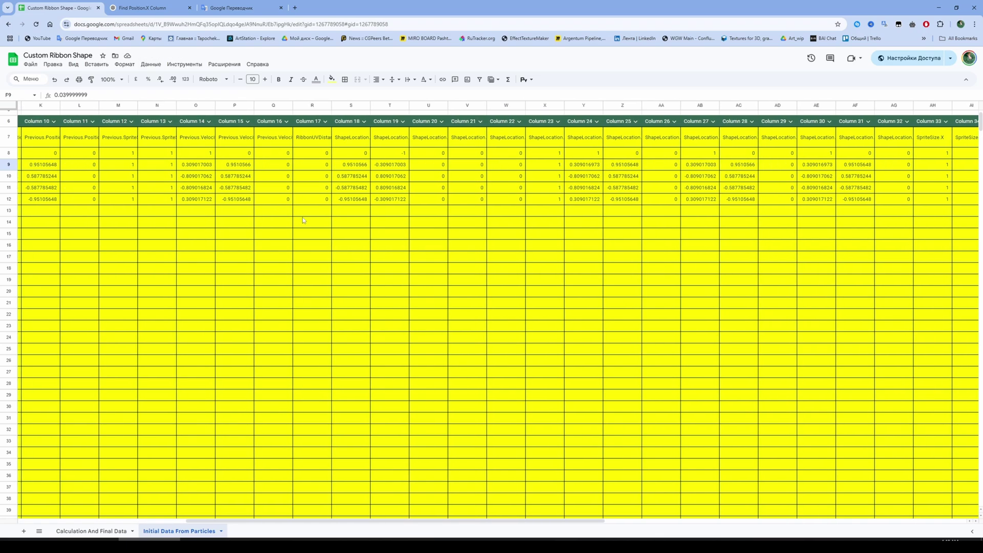
scroll(302, 220, up, 1)
key(Left)
key(Down)
key(Down)
key(ctrl+z)
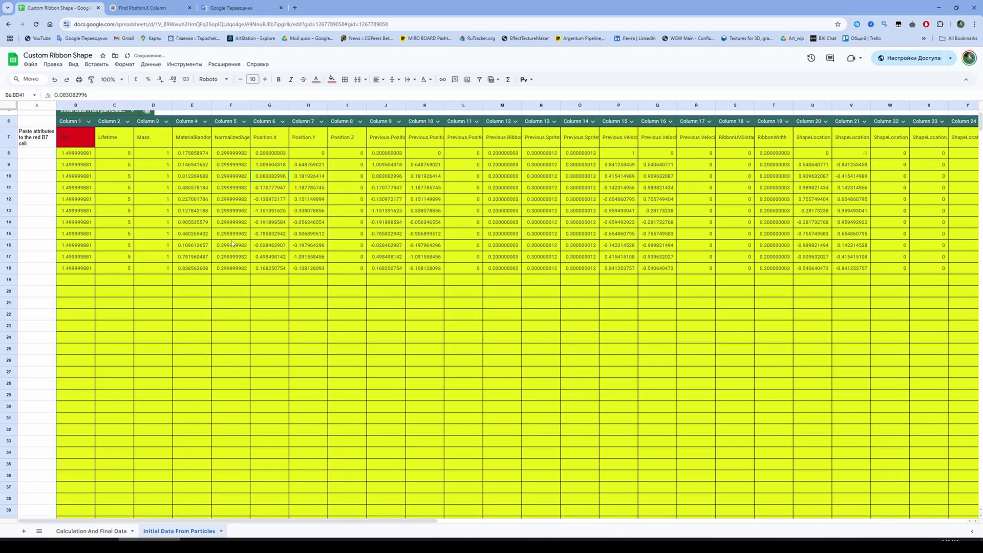
key(ctrl+v)
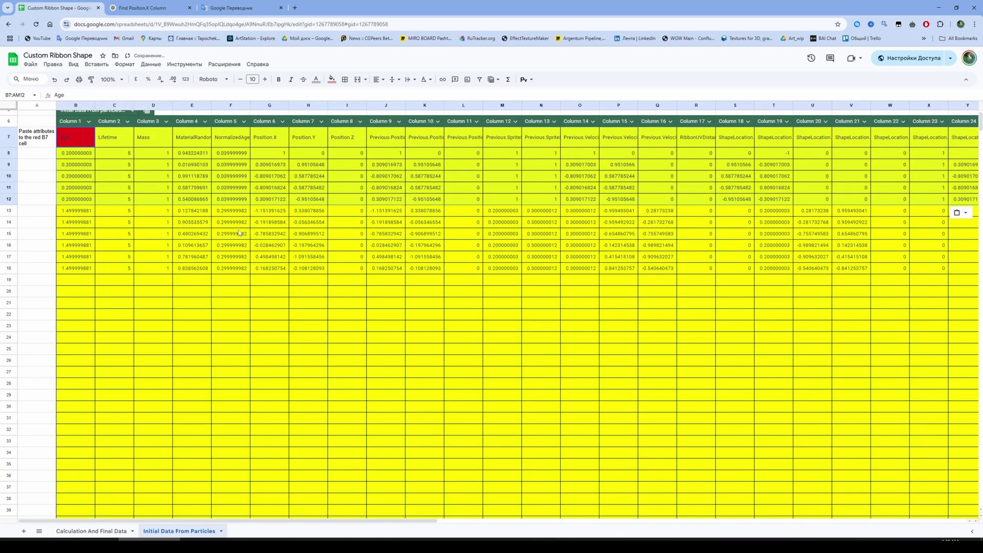
drag(231, 222, 239, 314)
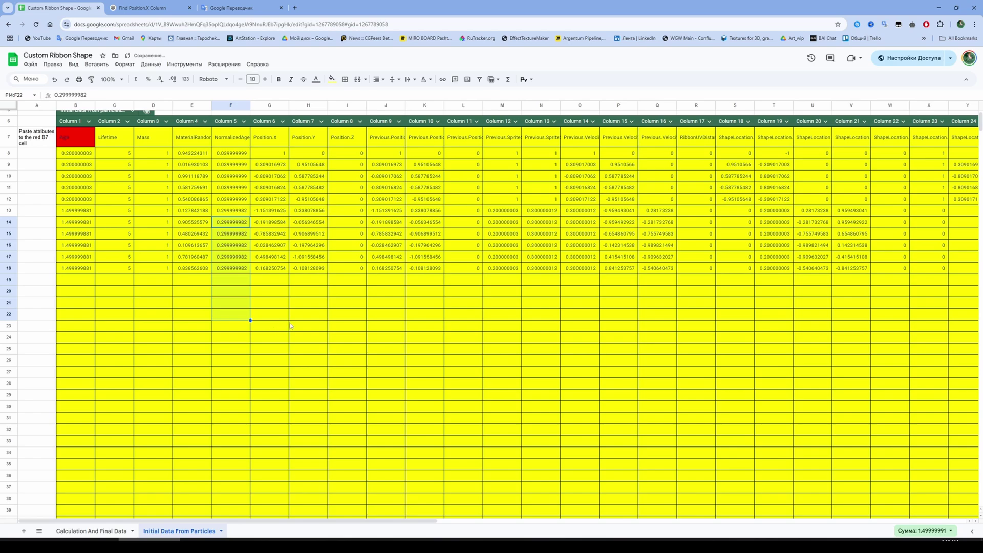
Step: Clear all old and new particle data from the table and paste the copied attributes into the red B7 cell again
key(ctrl+a)
key(Delete)
click(83, 146)
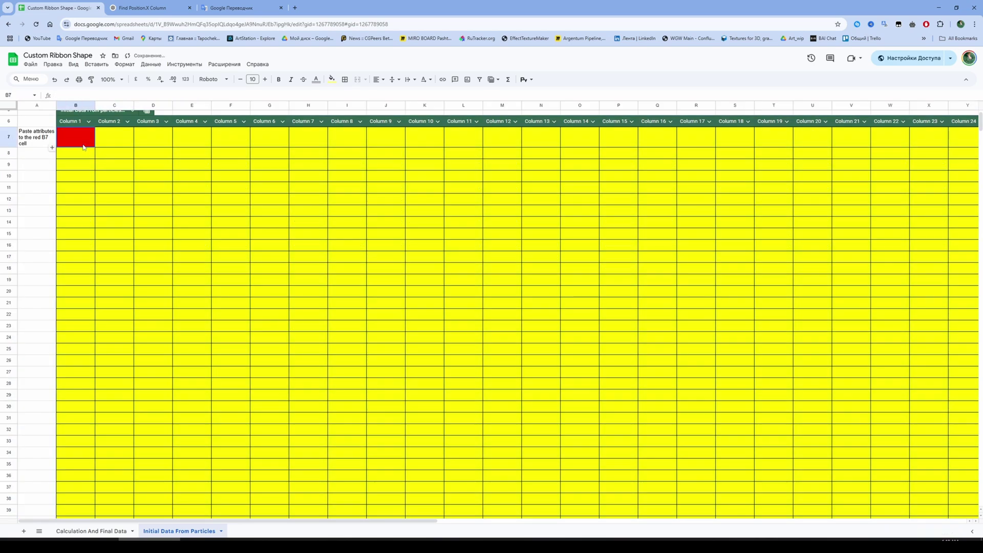
key(ctrl+v)
click(193, 291)
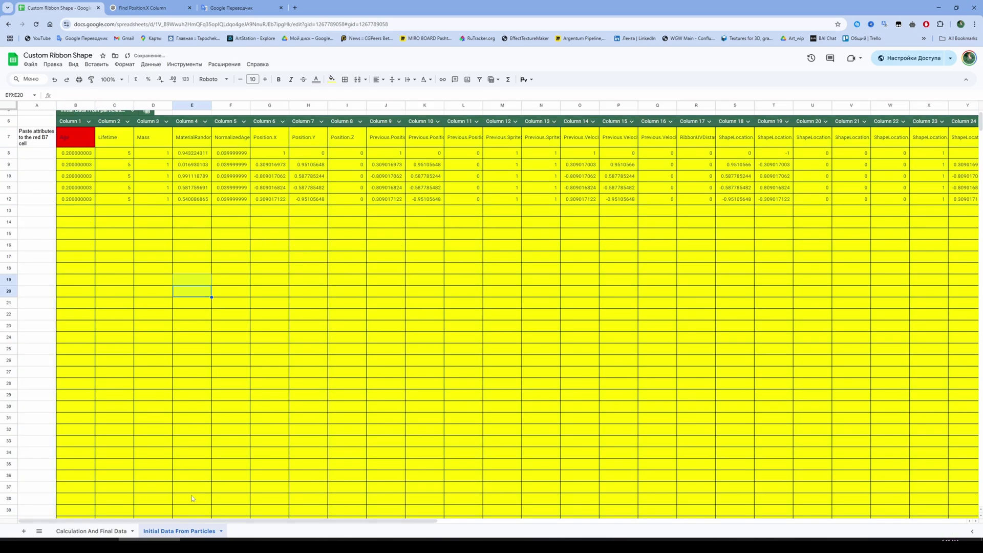
click(194, 417)
Step: Copy the final formula result in cell F41 of the Calculation And Final Data sheet
click(92, 535)
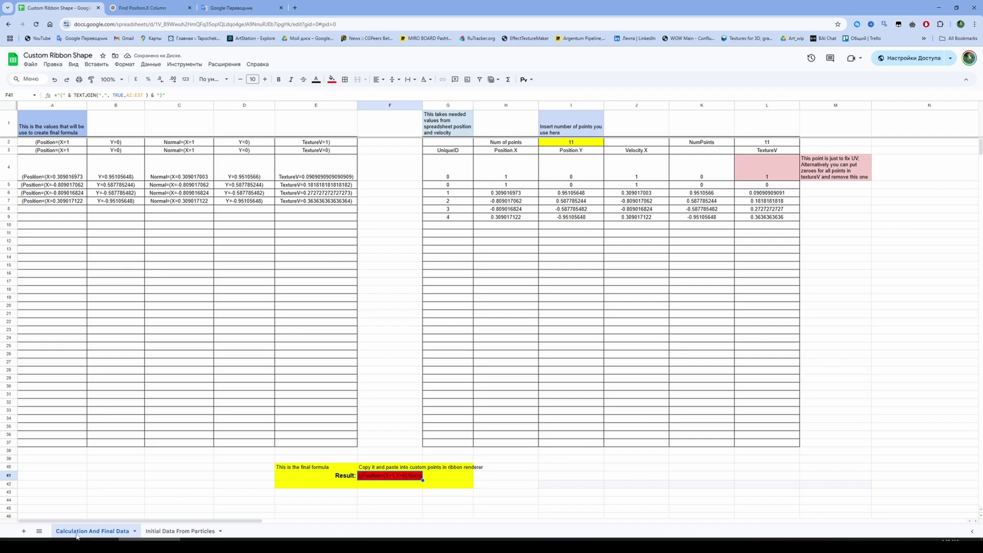
click(357, 301)
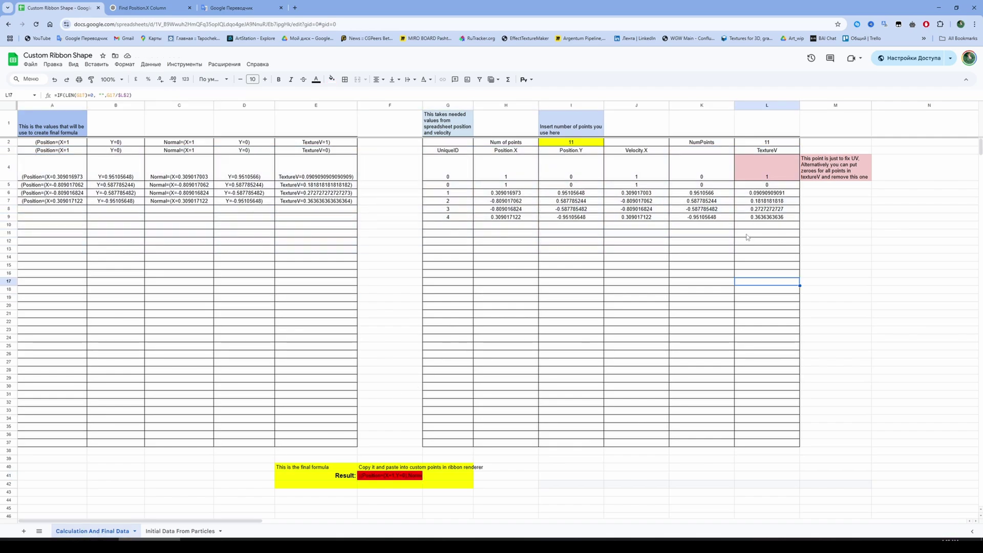
drag(766, 241, 291, 131)
click(391, 476)
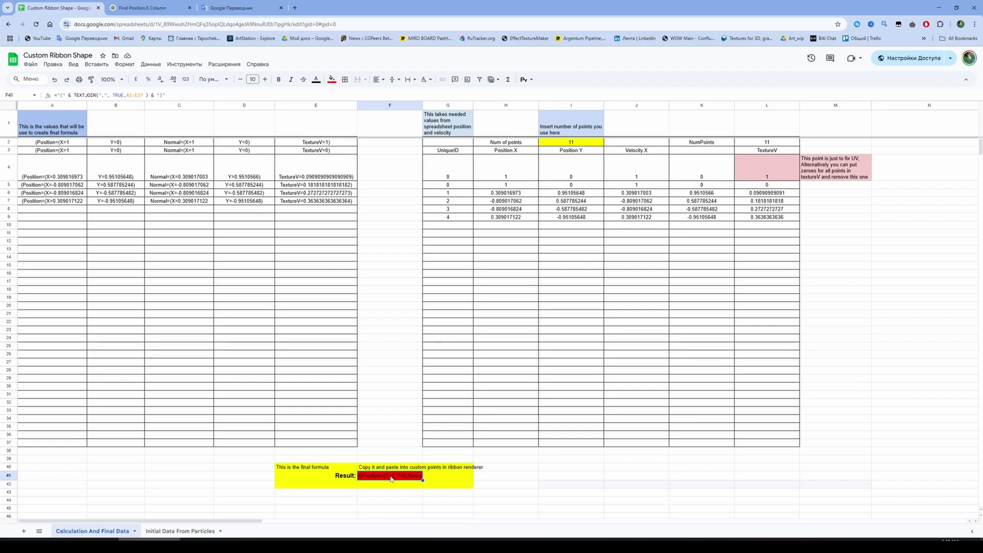
click(487, 371)
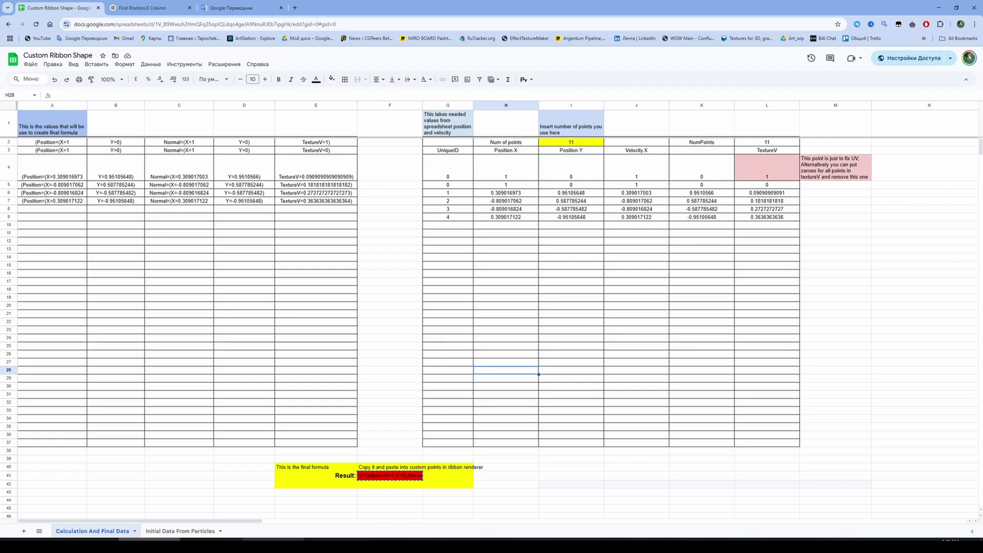
Step: Switch back to Unreal Editor and paste the copied result into the Ribbon Renderer's Custom Vertices array
key(alt+Tab)
click(715, 42)
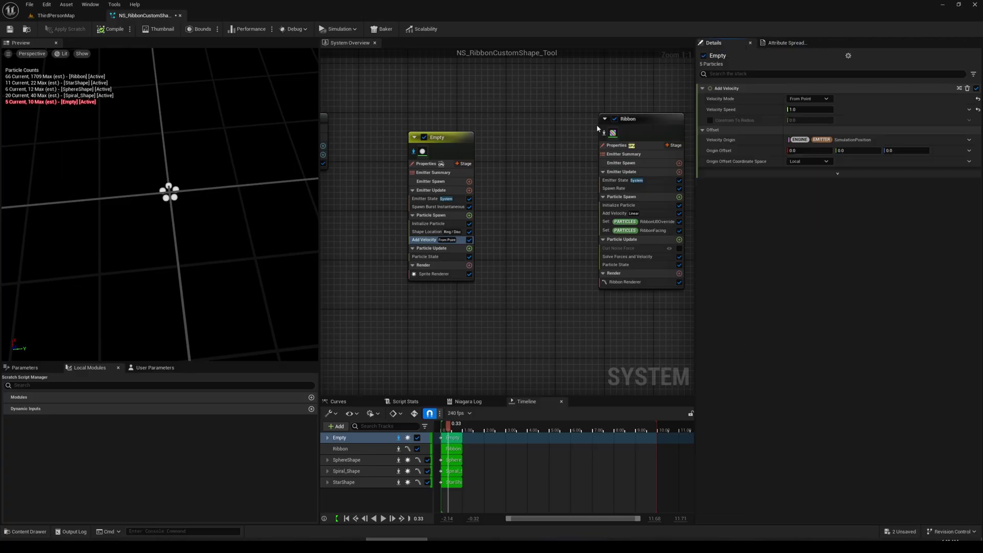
right_drag(596, 125, 533, 120)
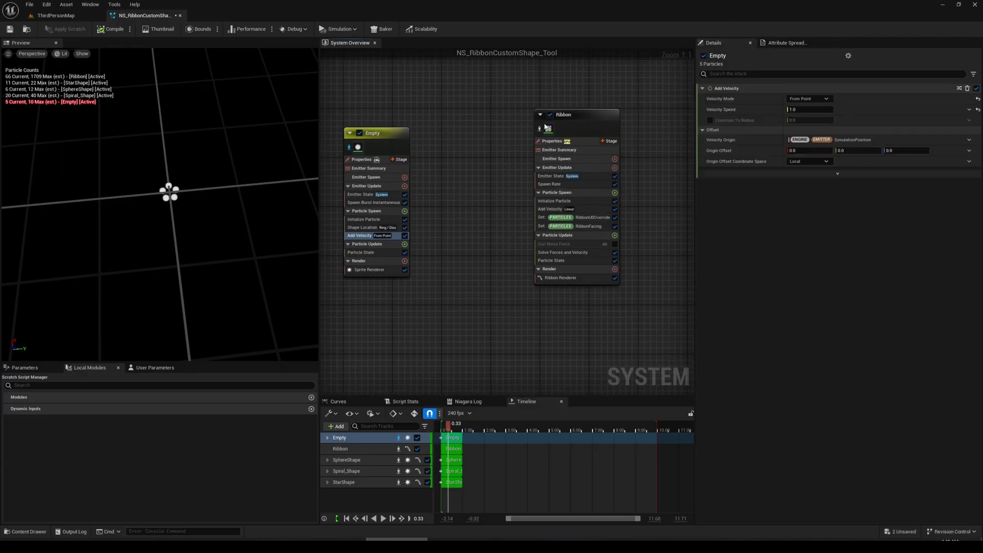
click(558, 279)
scroll(806, 256, down, 10)
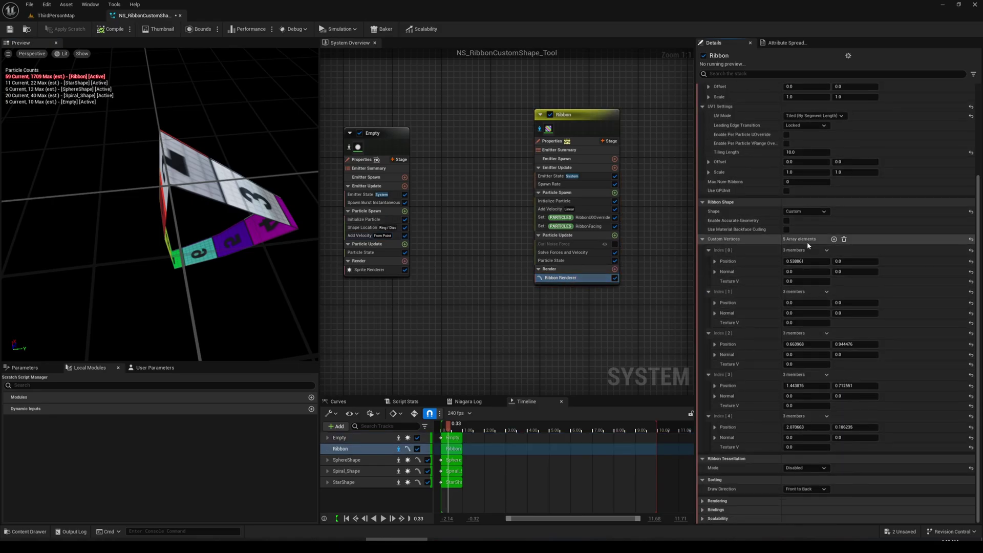
right_click(806, 241)
click(819, 267)
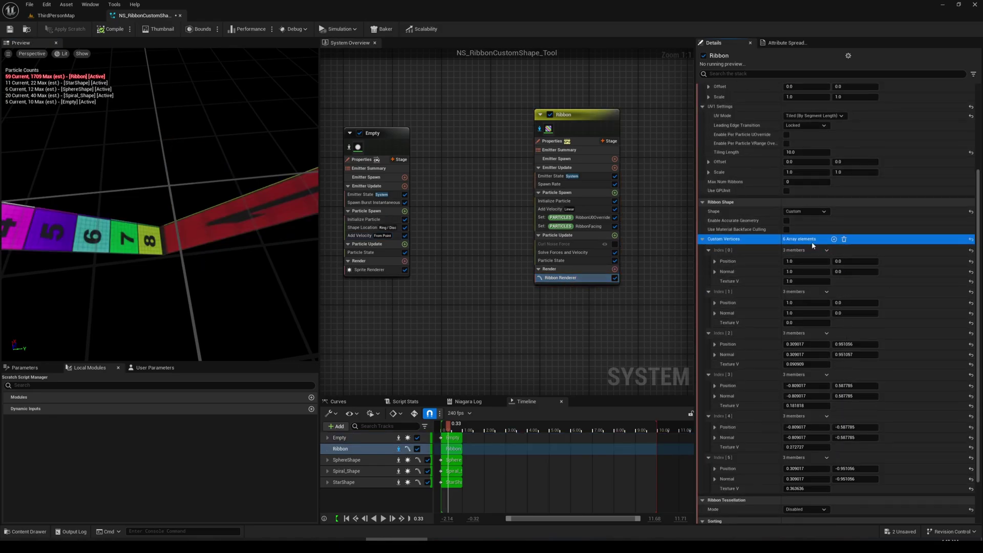
right_drag(434, 238, 466, 223)
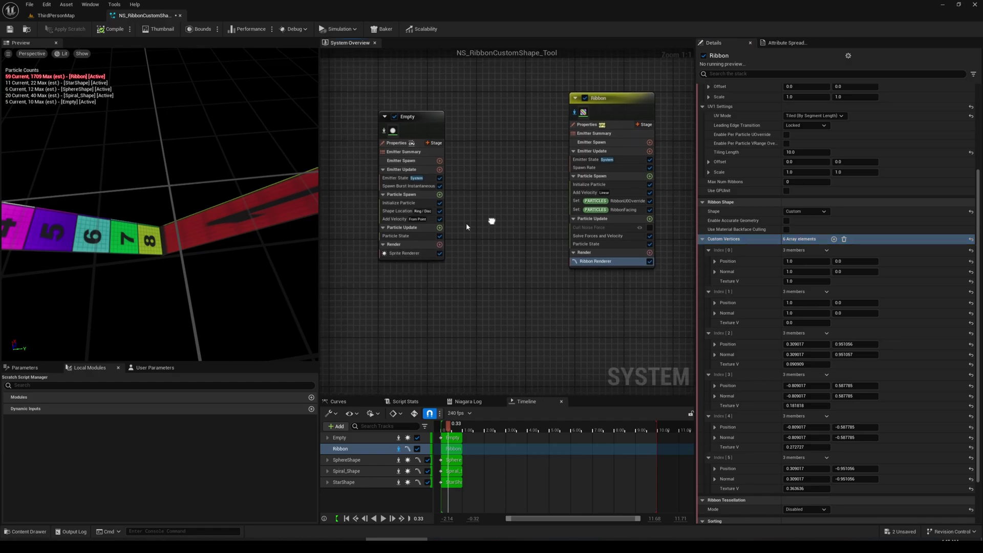
Step: Set the Empty emitter's burst Spawn Count to 15 and stretch its ring Shape Location along Y into an ellipse
scroll(173, 203, up, 5)
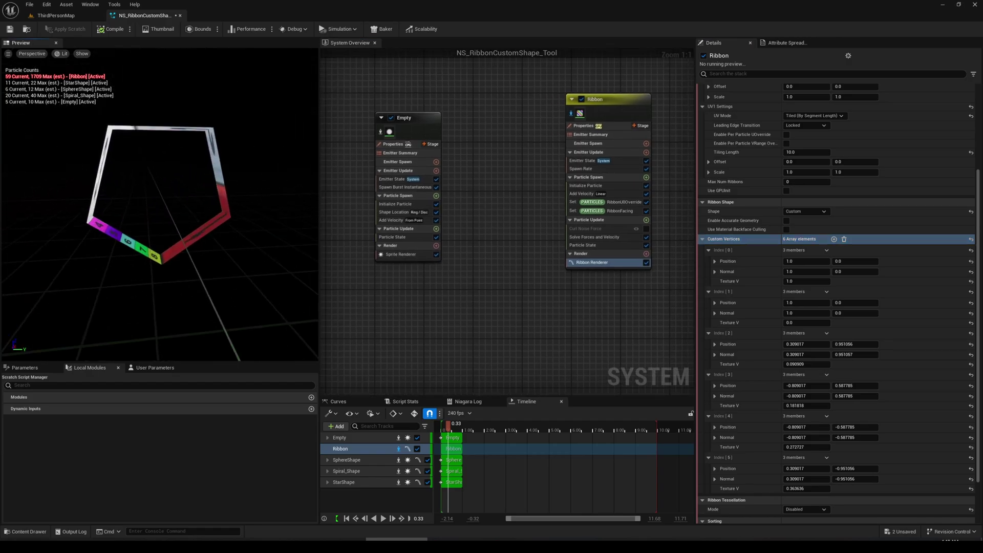
click(379, 132)
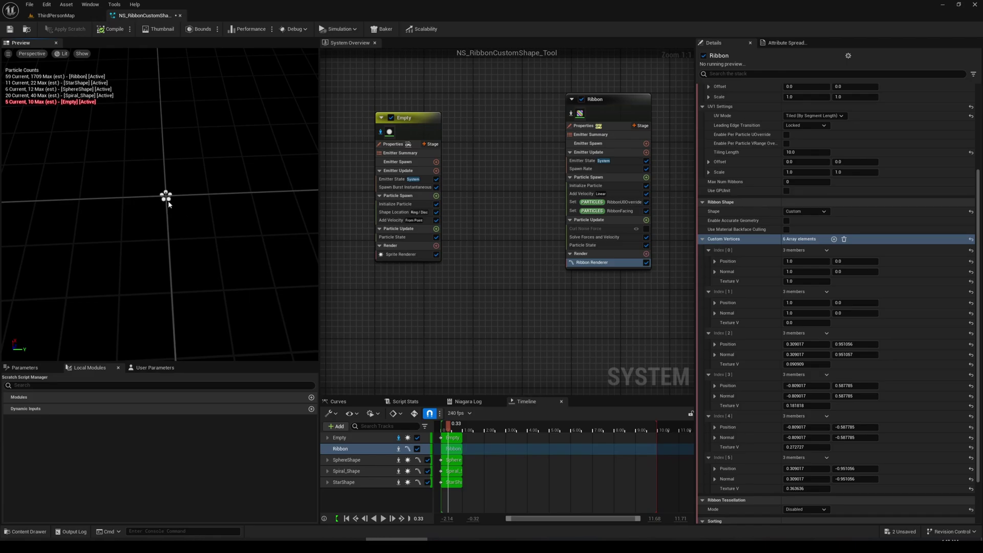
click(400, 211)
click(404, 187)
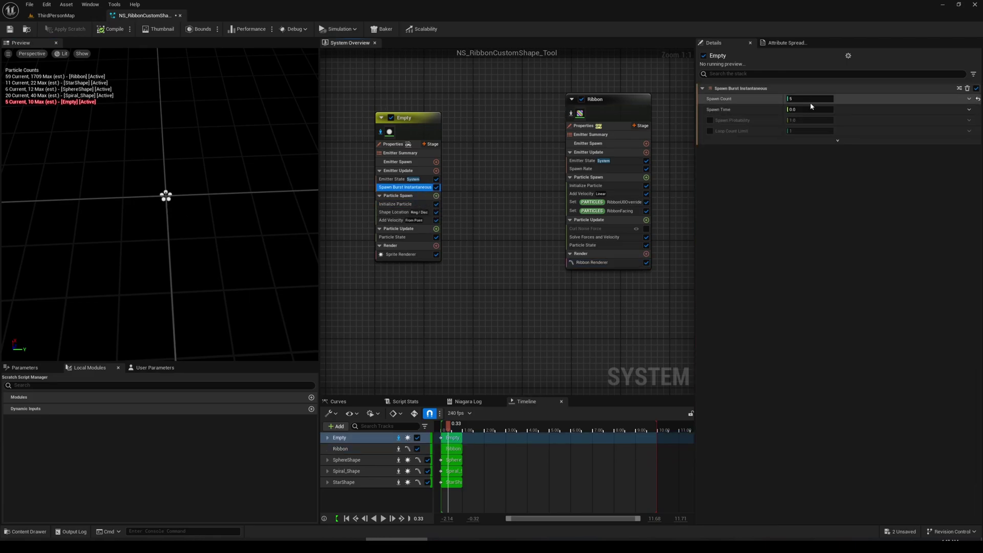
click(810, 100)
text(15)
key(Return)
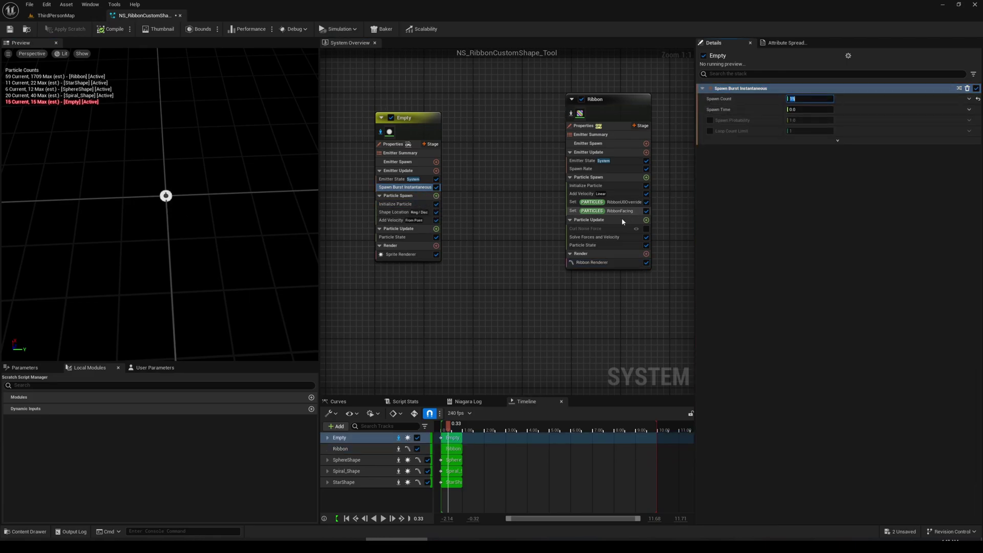
click(400, 211)
drag(860, 248, 873, 248)
Step: Capture the Empty emitter's particle attributes in the Attribute Spreadsheet and copy them for Excel
click(461, 129)
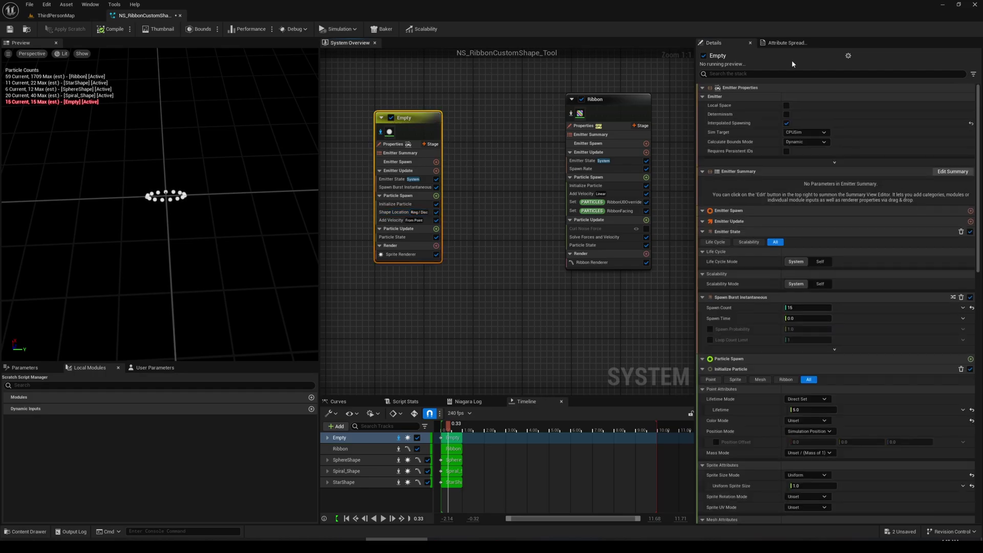
click(90, 4)
click(135, 82)
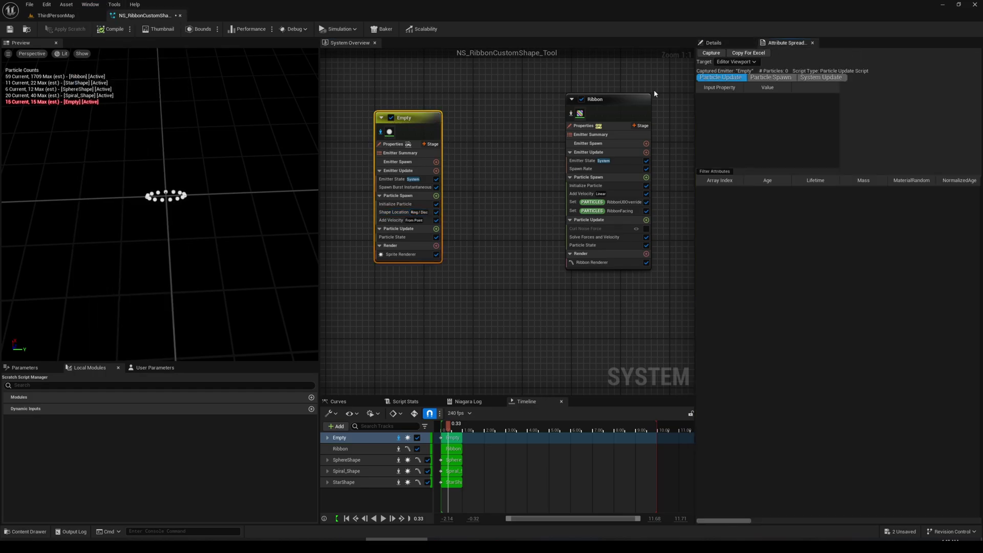
click(711, 54)
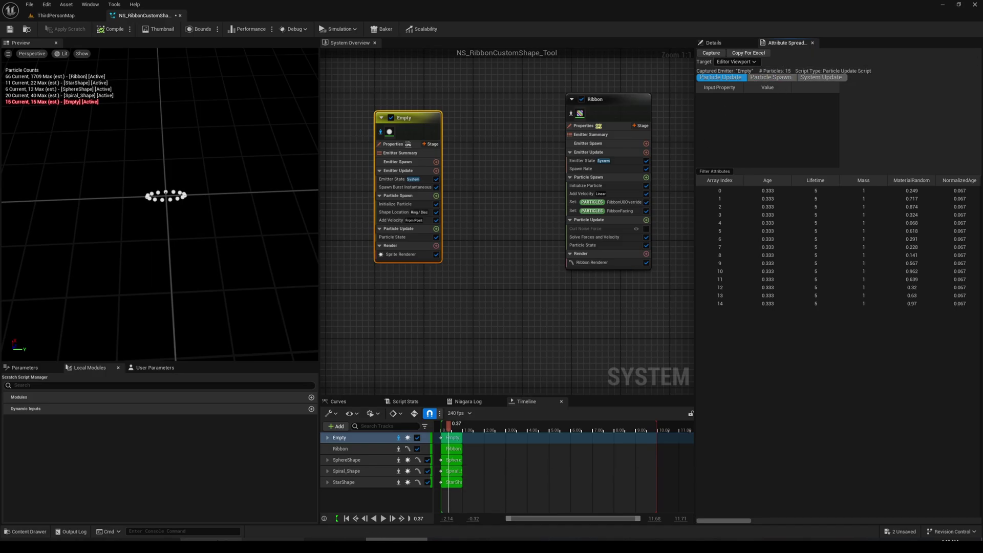
Step: Switch to Google Sheets, paste the attributes over the Initial Data From Particles table, and check the Calculation And Final Data sheet
key(alt+Tab)
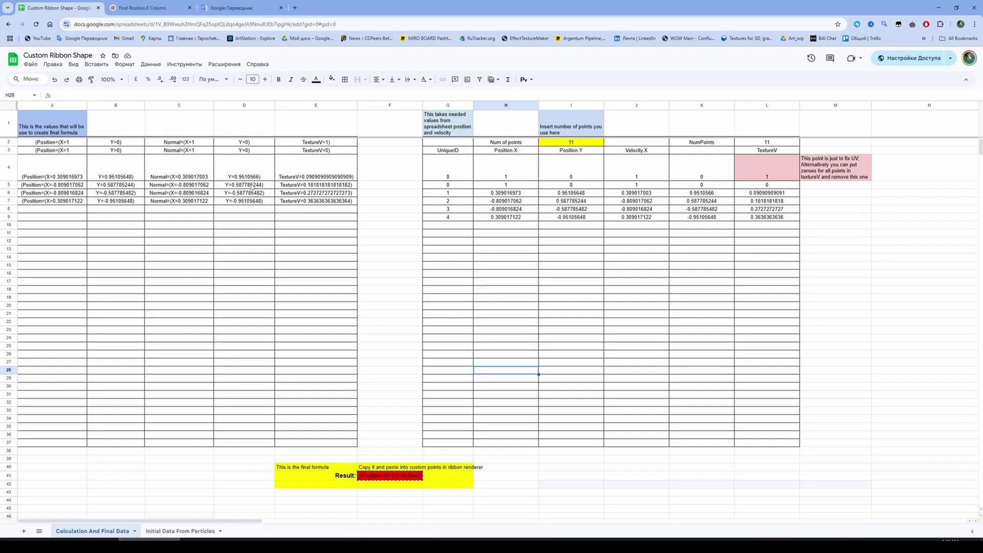
click(179, 530)
key(ctrl+v)
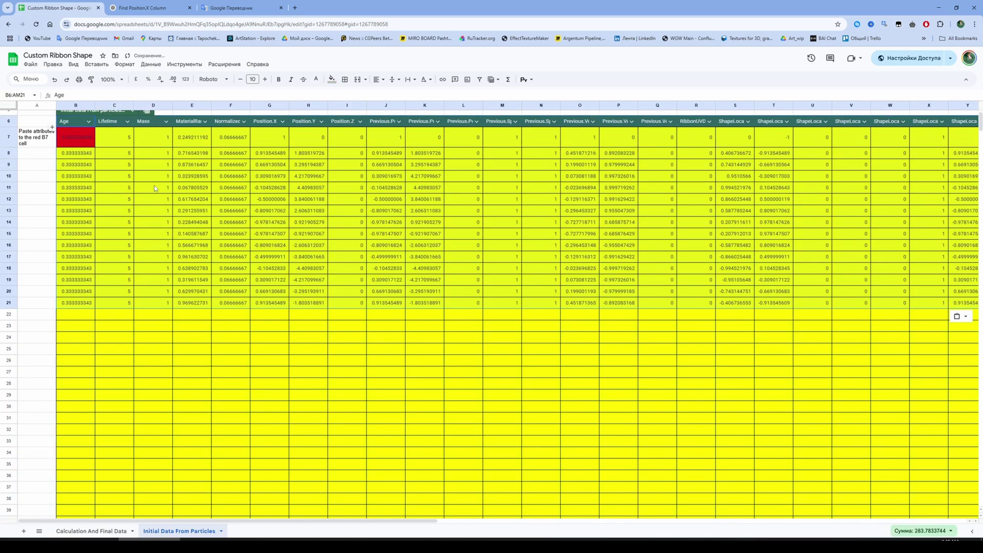
click(429, 360)
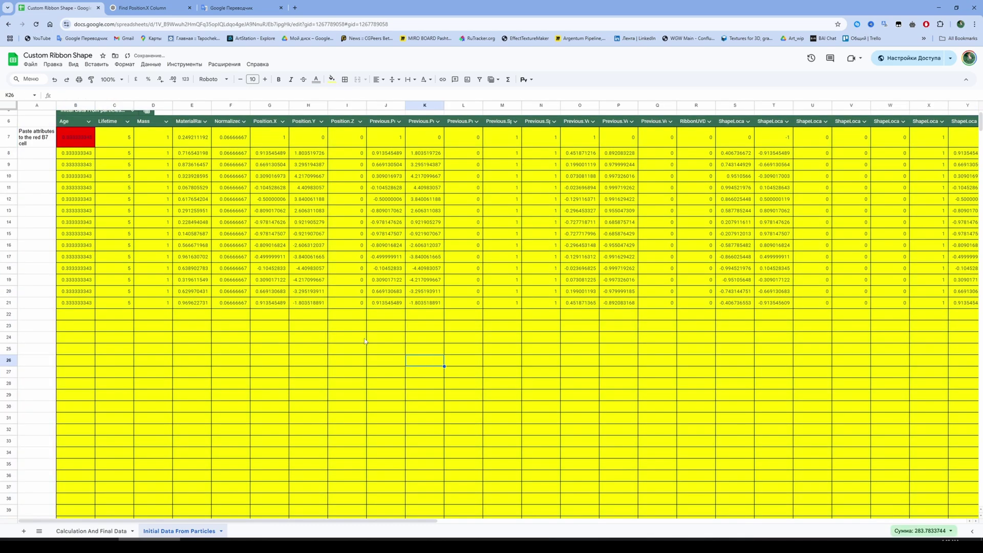
click(92, 531)
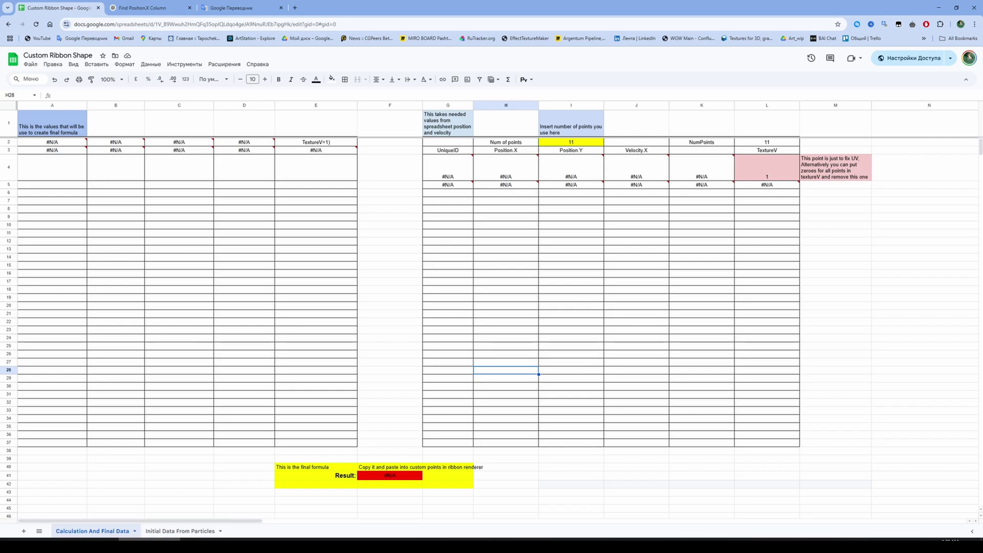
Step: Clear the Initial Data From Particles table, undo the trial pastes over its header row, and paste the attributes into the red B7 cell
click(179, 530)
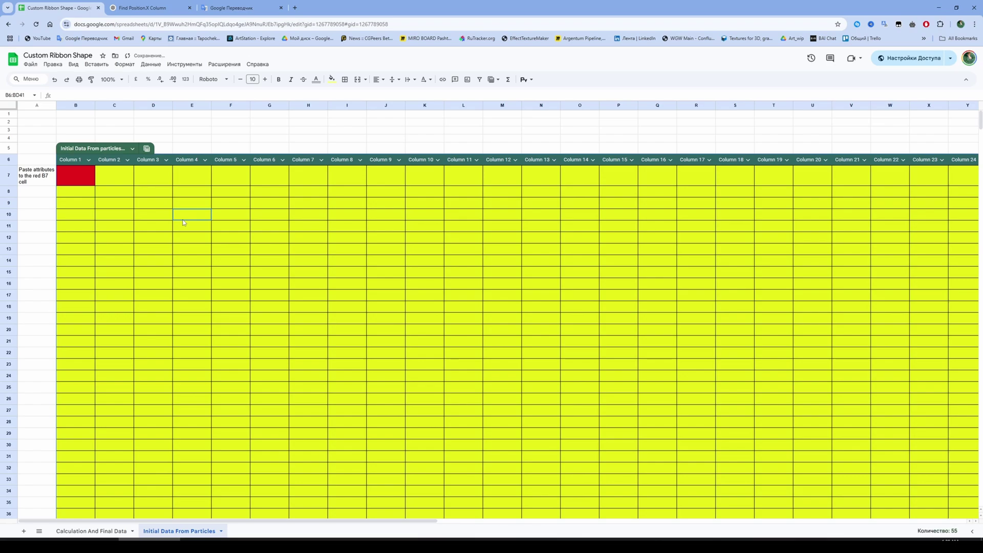
key(ctrl+v)
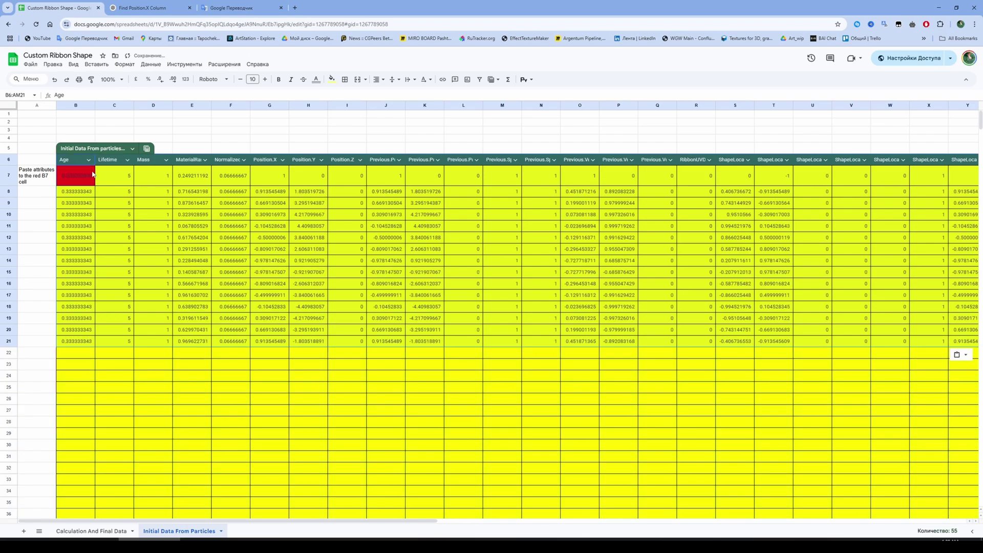
click(72, 181)
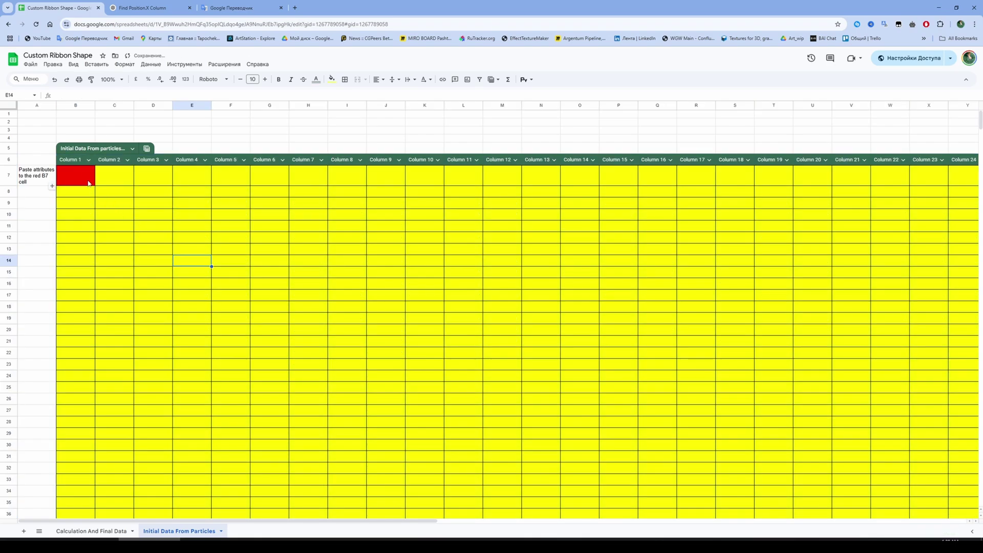
key(ctrl+v)
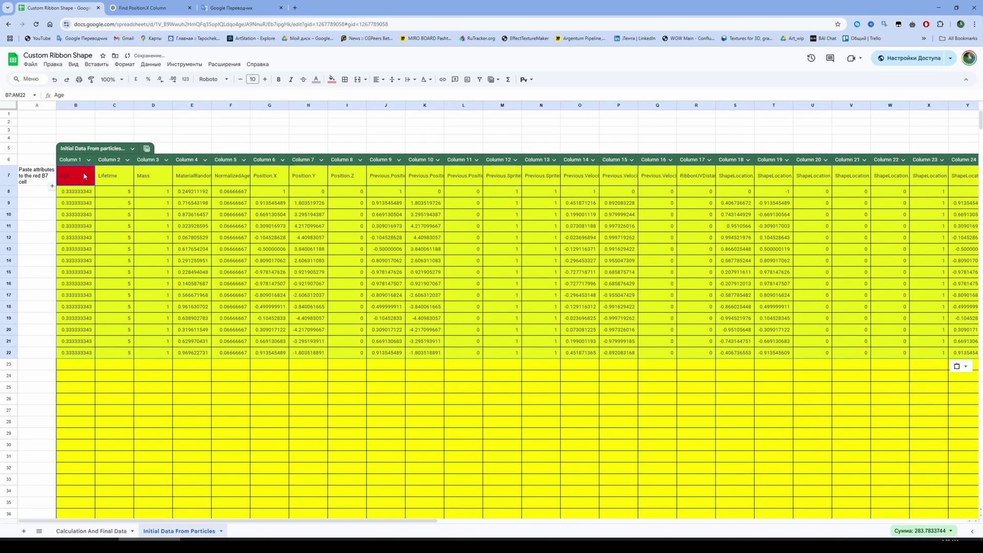
key(ctrl+z)
click(76, 160)
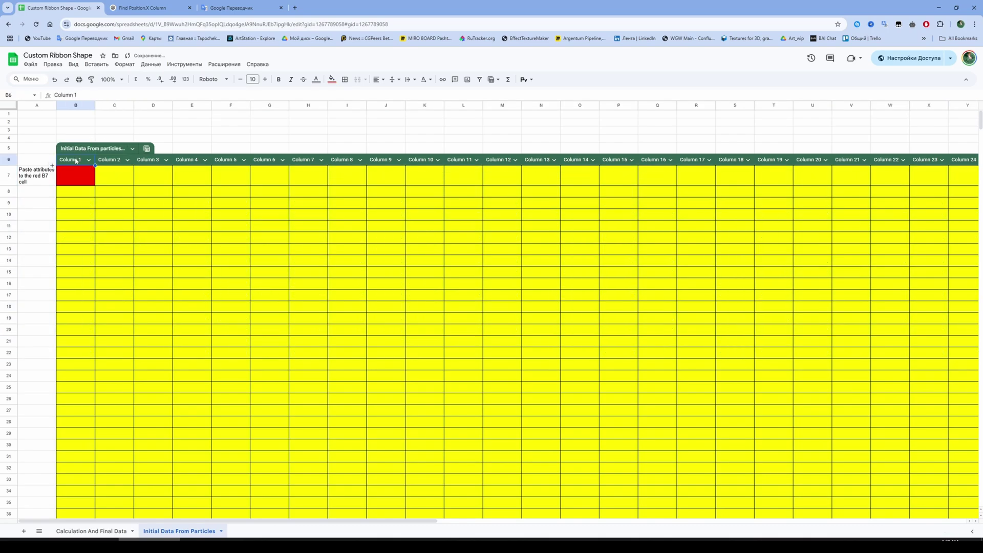
key(ctrl+v)
key(ctrl+z)
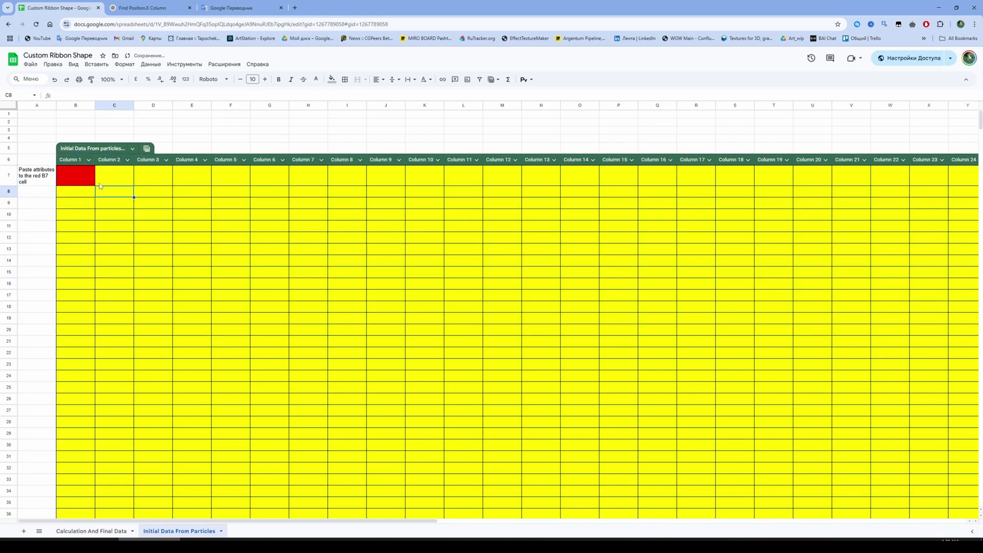
click(75, 177)
key(ctrl+v)
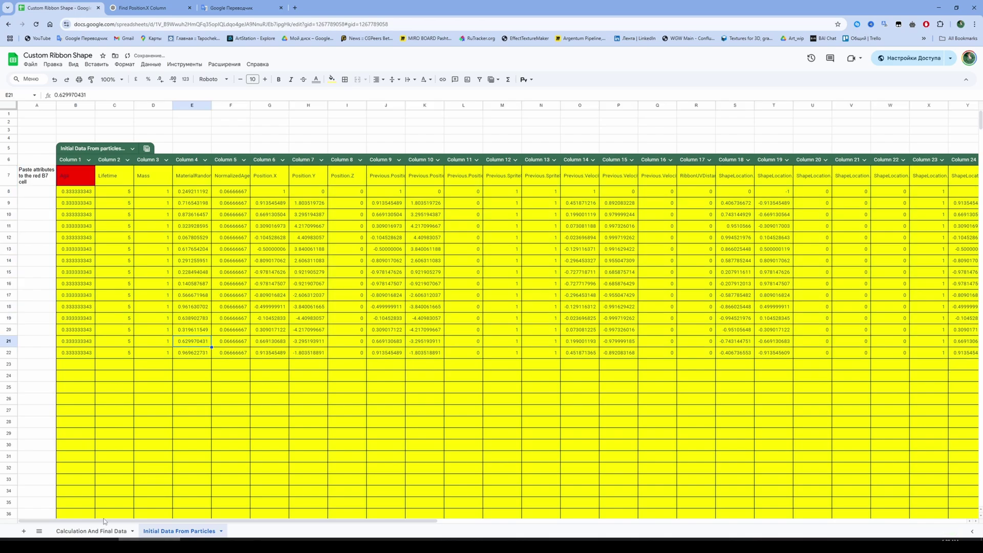
Step: Copy the recalculated final formula result in cell F41 of the Calculation And Final Data sheet
click(95, 531)
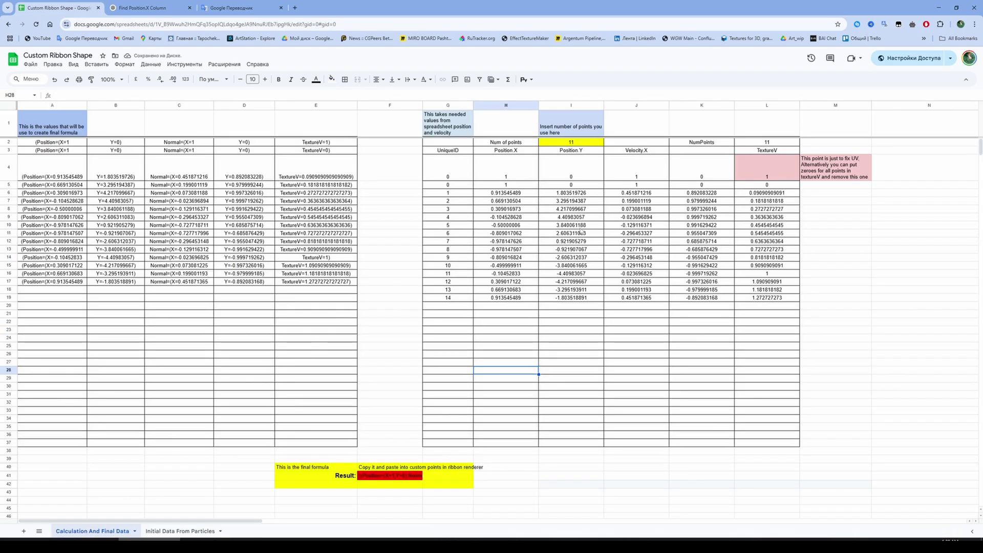
click(679, 330)
click(389, 476)
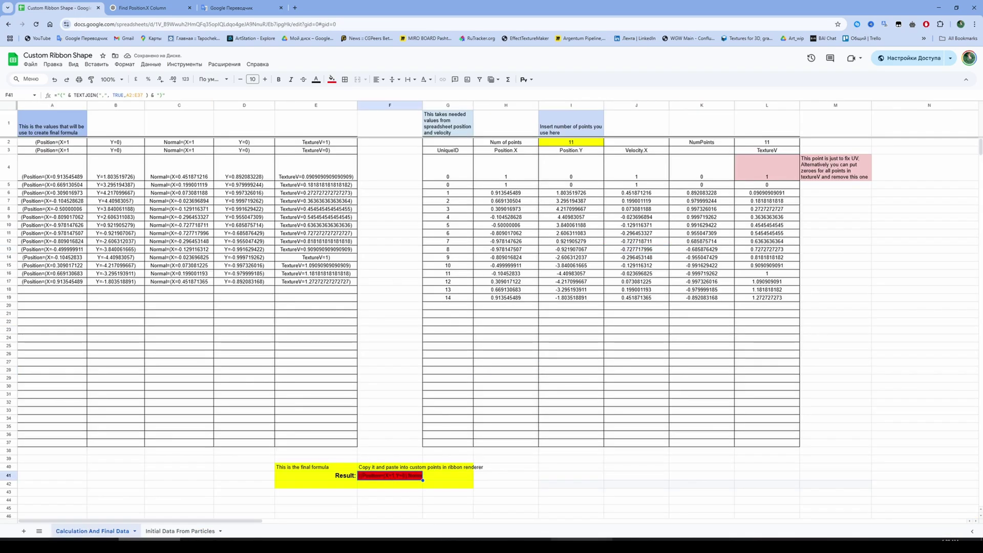
Step: Switch to Unreal Editor and paste the elliptical point data into the Ribbon Renderer's Custom Vertices array
key(alt+Tab)
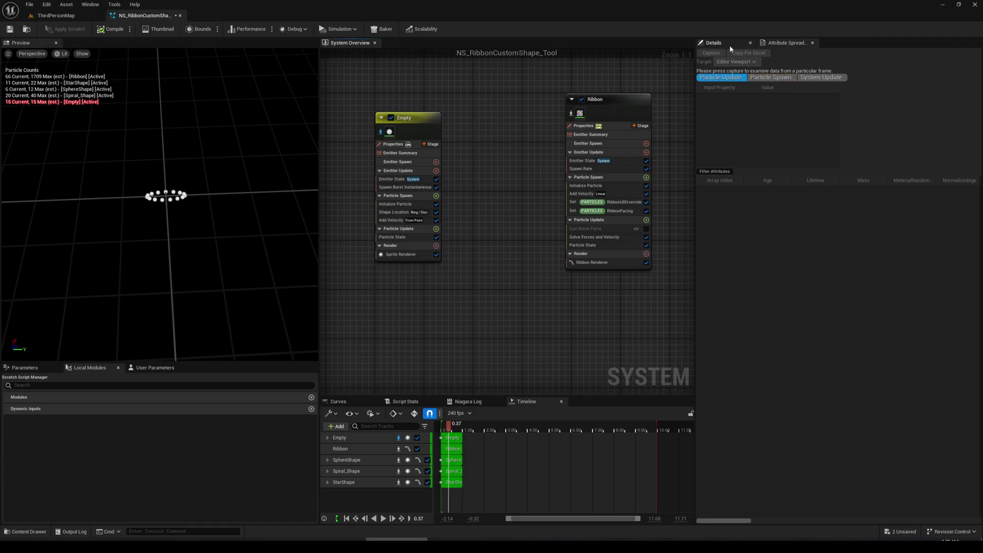
click(730, 49)
click(609, 99)
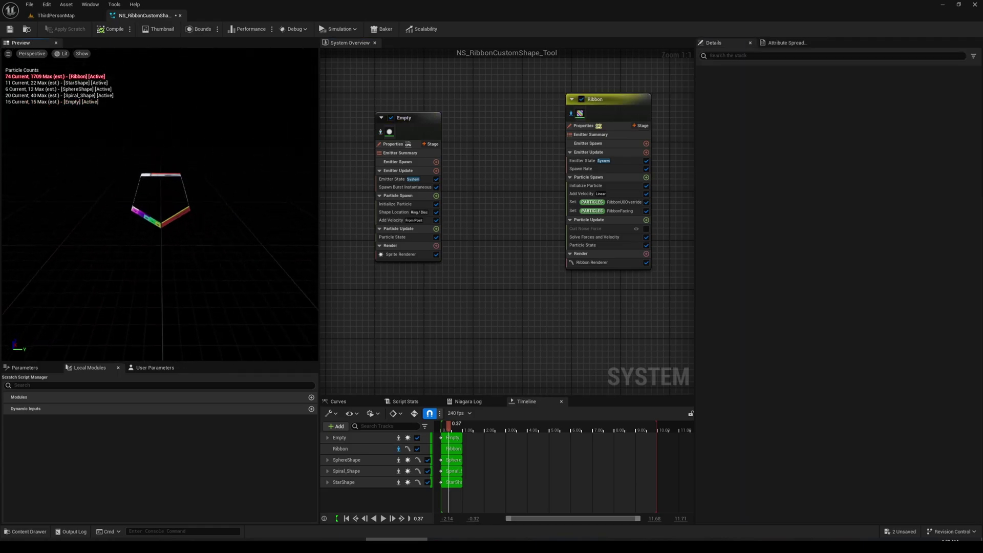
click(605, 260)
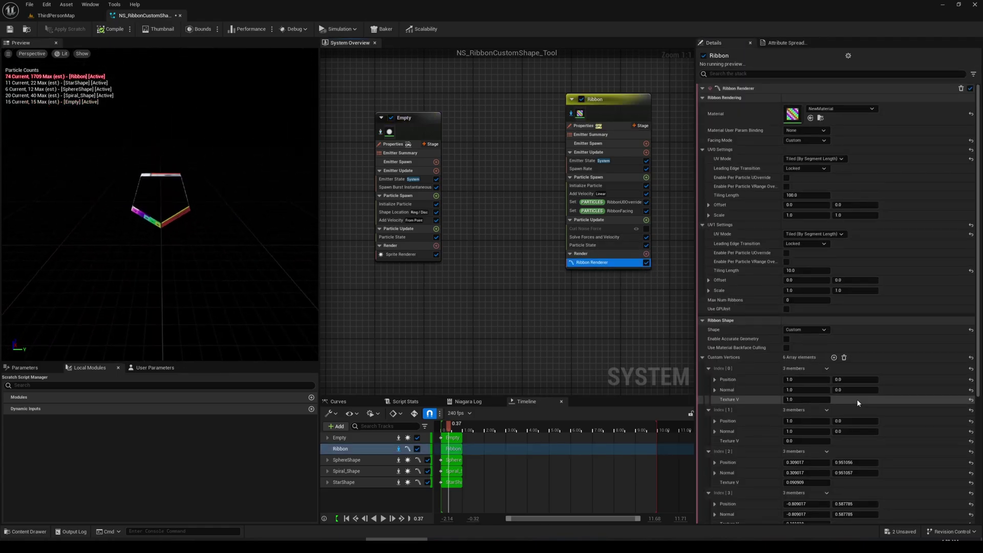
right_click(818, 357)
click(841, 380)
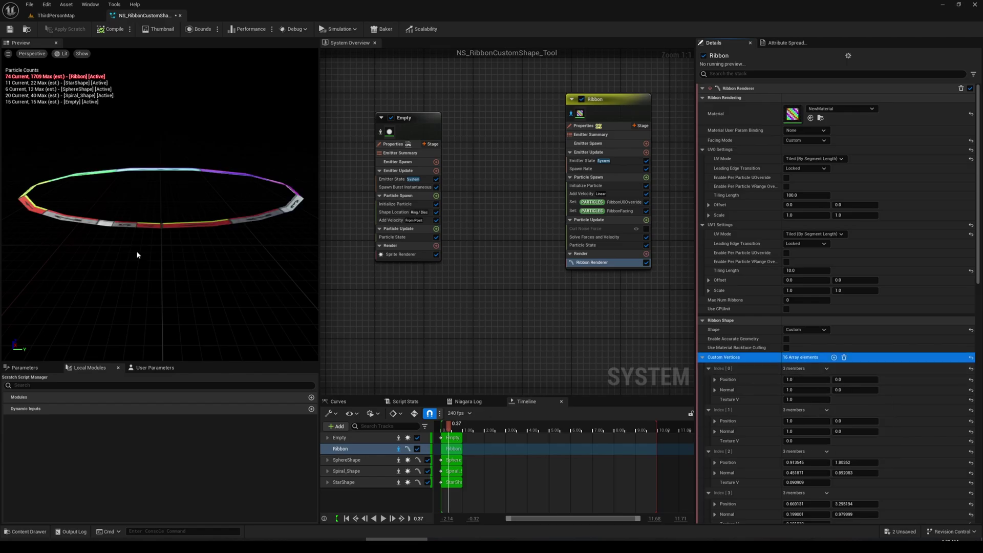
Step: Move the NS_RibbonCustomShape_Tool actor around in ThirdPersonMap to preview the ribbon trail's elliptical profile
click(56, 16)
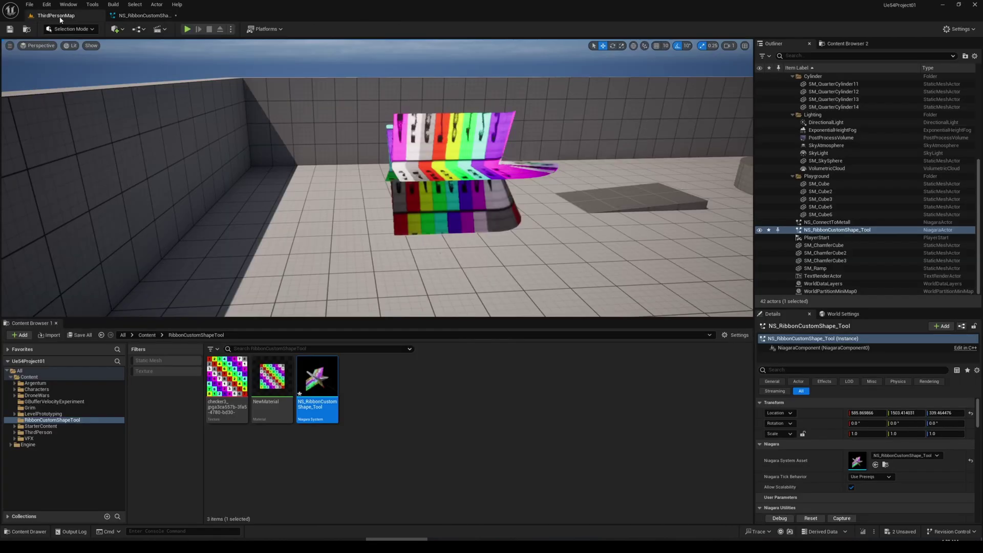
click(351, 130)
click(358, 215)
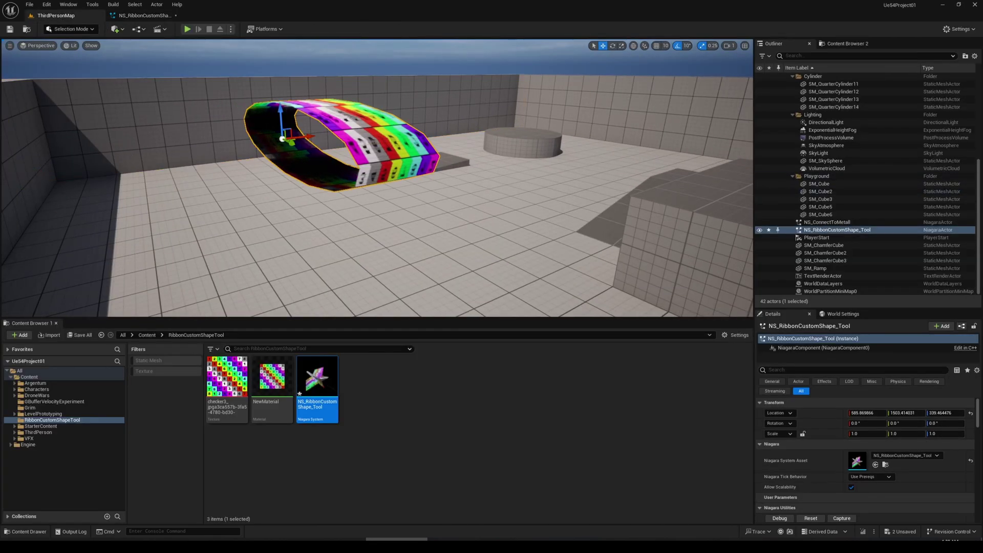
right_drag(359, 215, 374, 170)
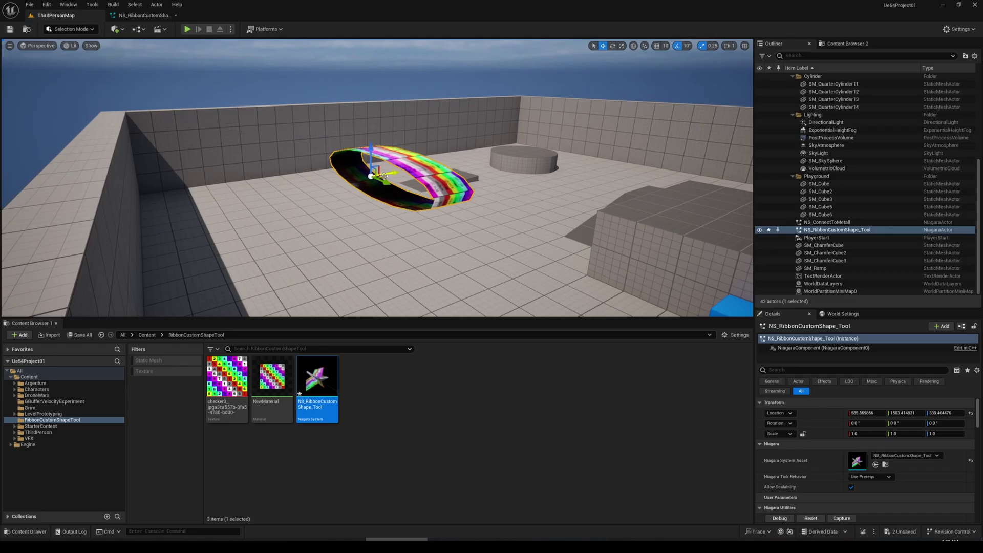
drag(382, 178, 714, 121)
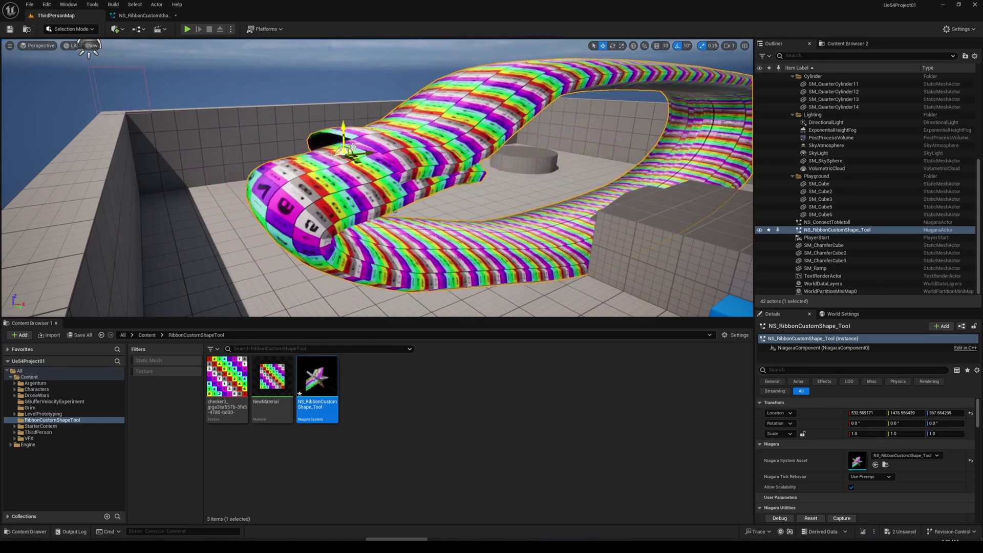
Step: Return to the NS_RibbonCustomShape_Tool system, isolate the Empty emitter in the preview, and select its Emitter State module
click(143, 16)
right_drag(499, 313, 635, 131)
click(410, 287)
right_drag(407, 285, 589, 249)
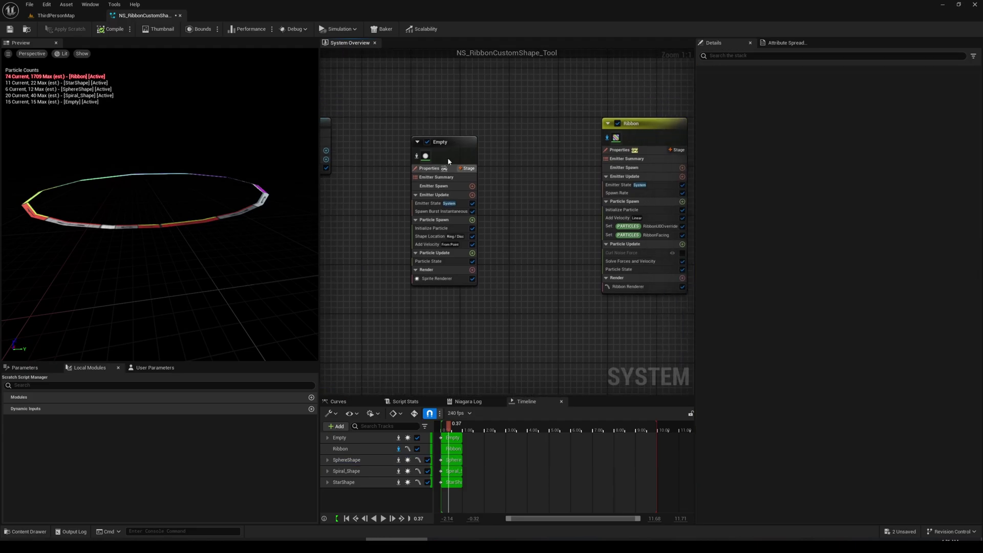
click(412, 156)
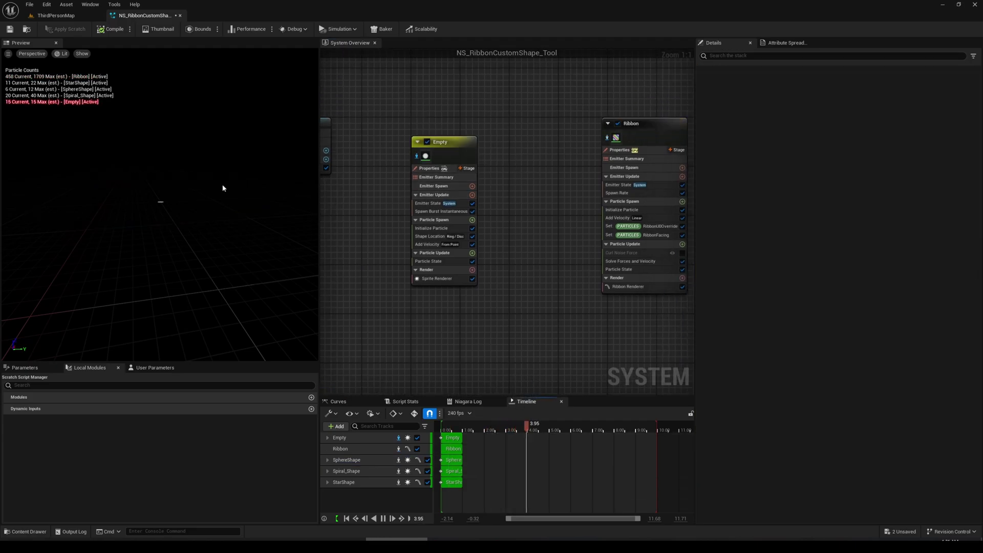
drag(221, 186, 169, 179)
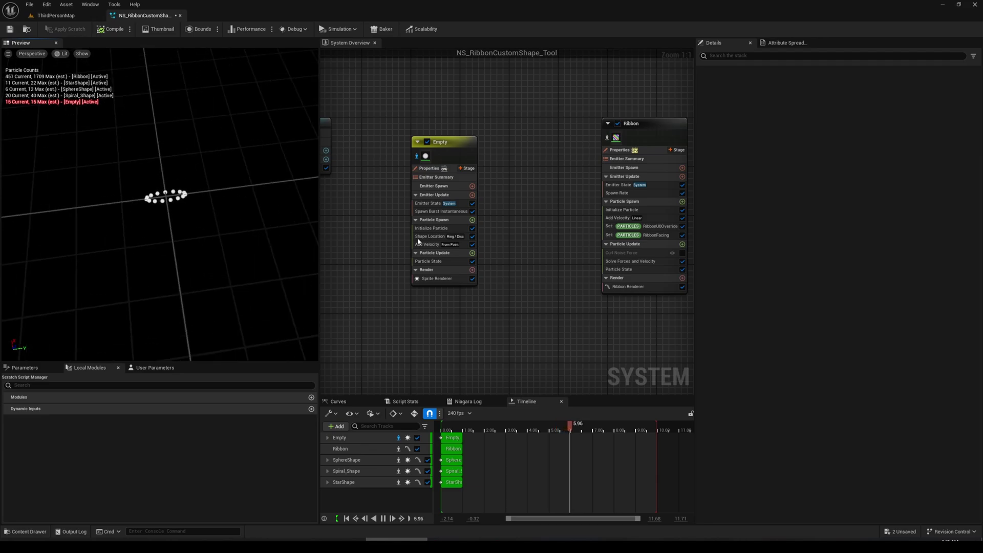
right_drag(551, 223, 520, 228)
click(427, 210)
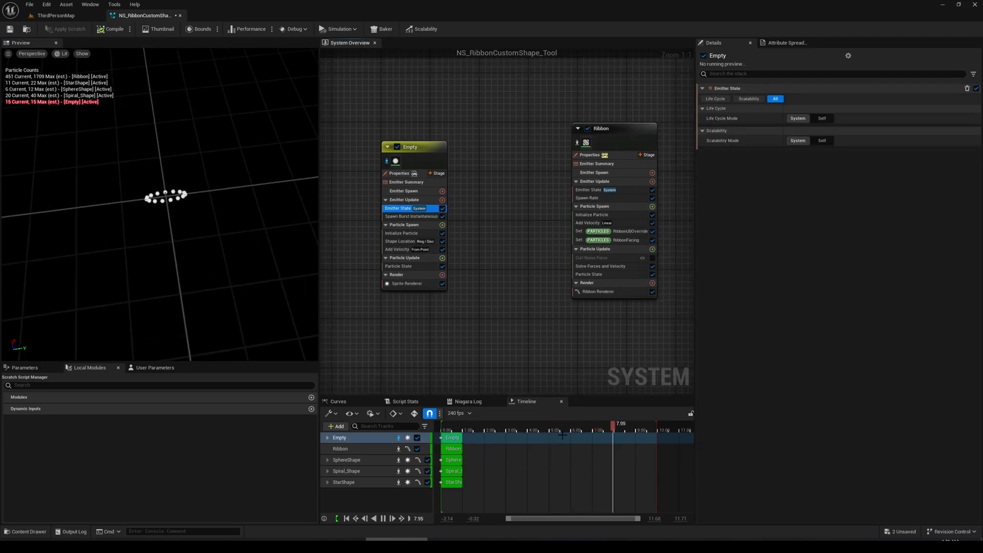
Step: Capture the Empty emitter's particle data in the Attribute Spreadsheet and filter the attributes to UniqueID only
click(783, 43)
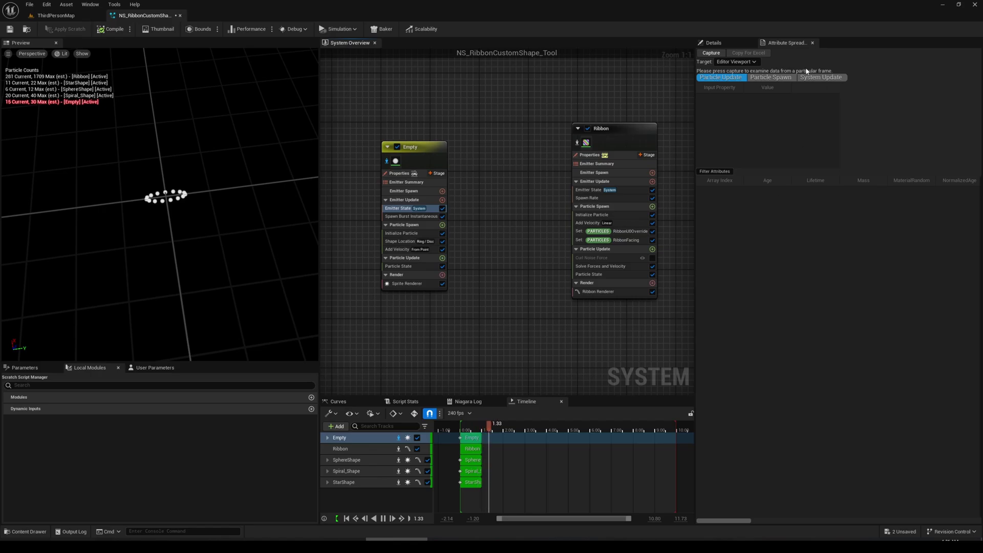
click(712, 53)
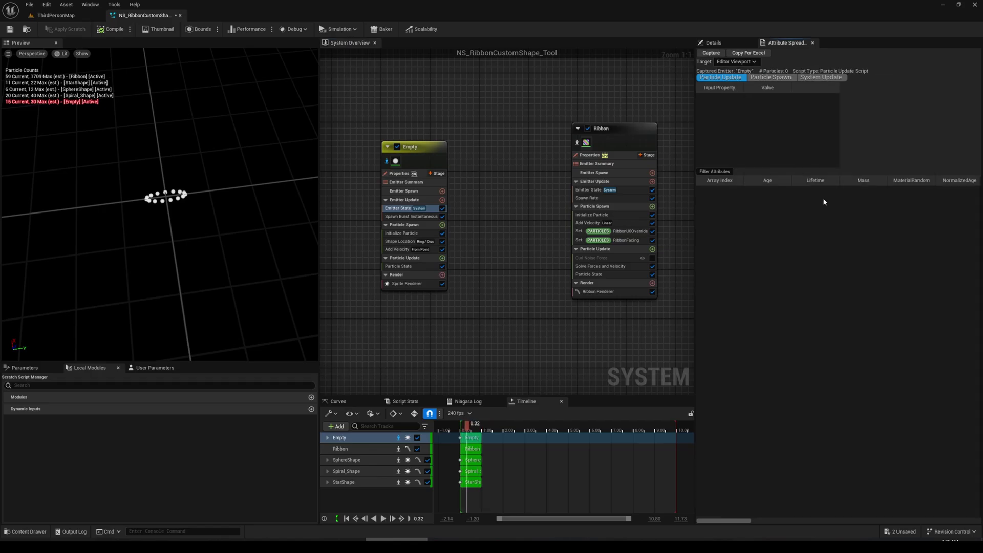
click(714, 172)
click(748, 179)
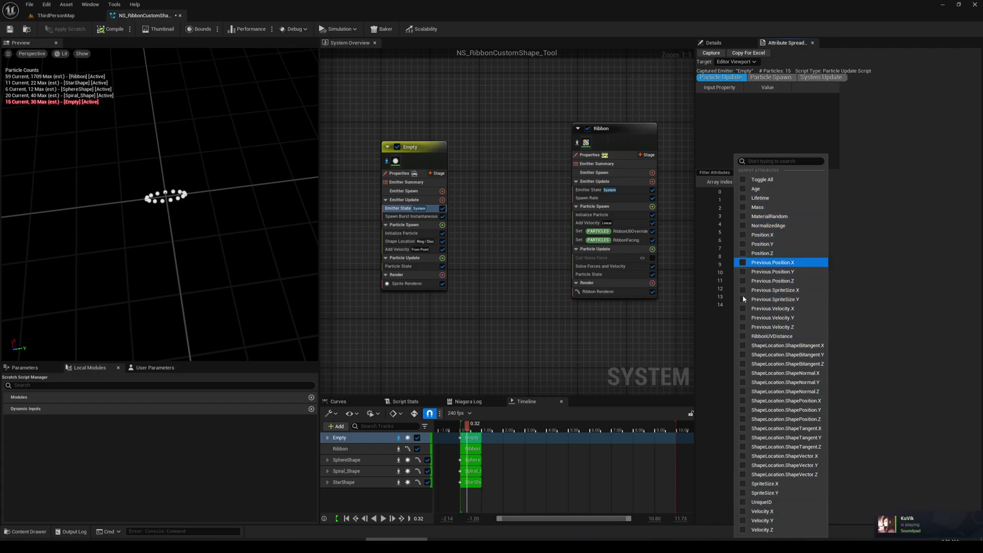
click(743, 502)
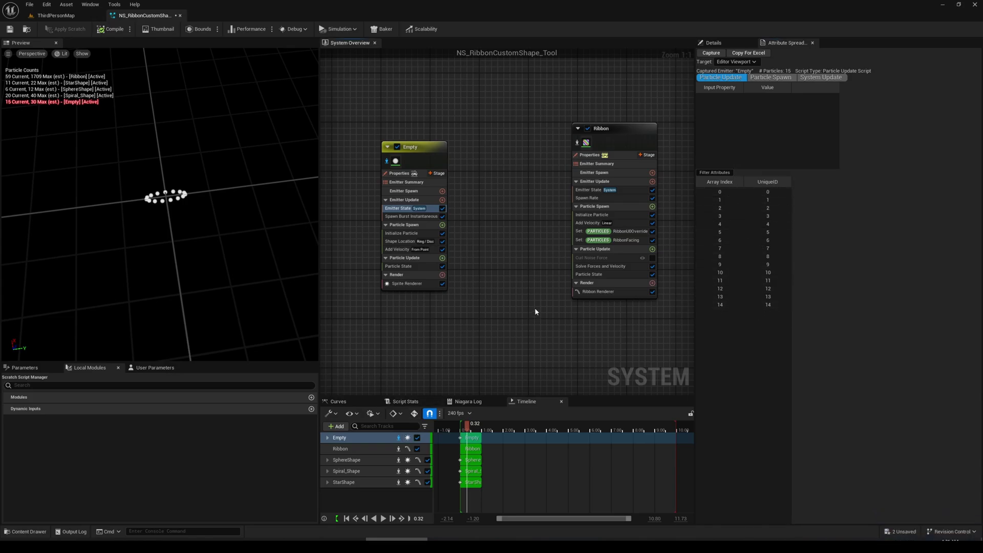
Step: Reselect the Empty emitter, check its details, and capture its particle data again in the Attribute Spreadsheet
right_drag(534, 308, 529, 272)
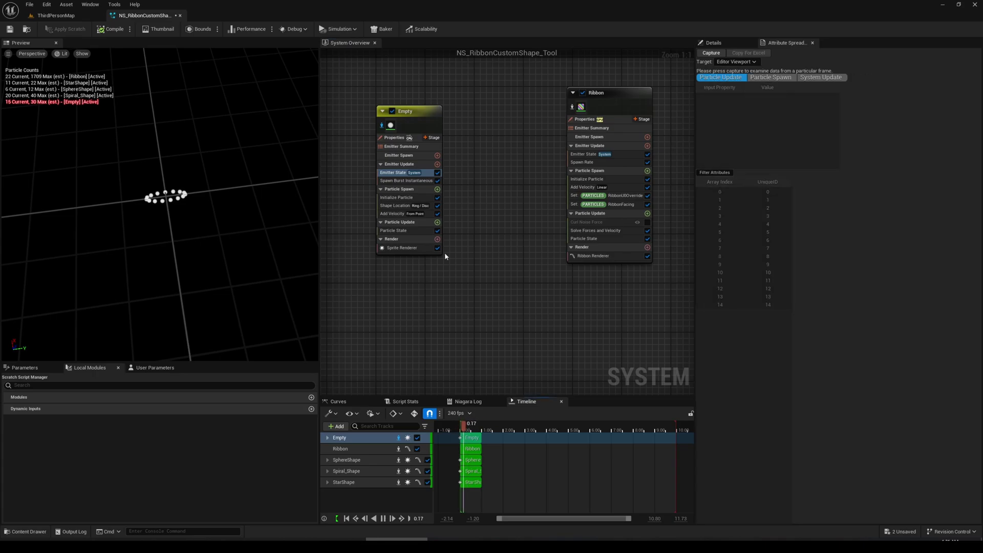
right_drag(507, 153, 619, 204)
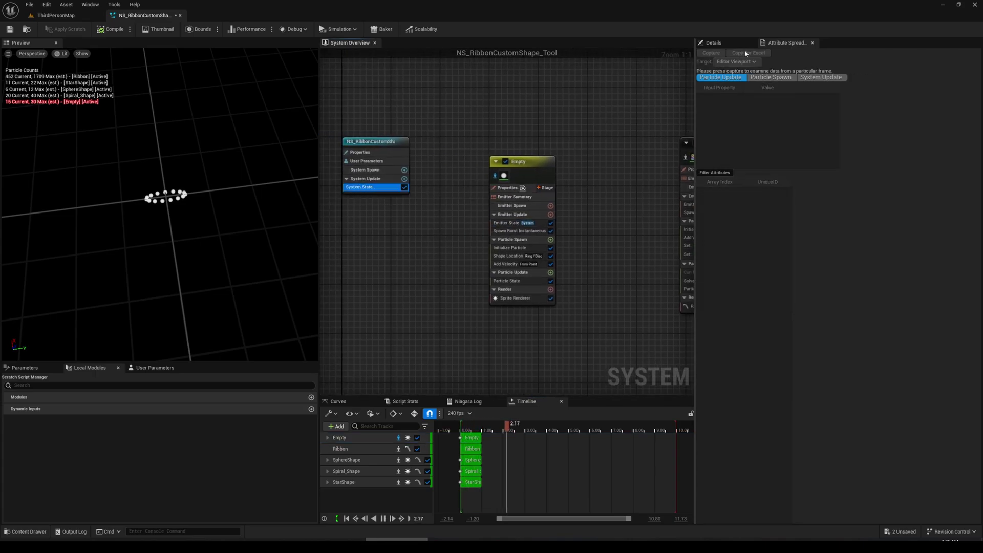
click(713, 42)
right_drag(614, 277, 576, 254)
click(484, 141)
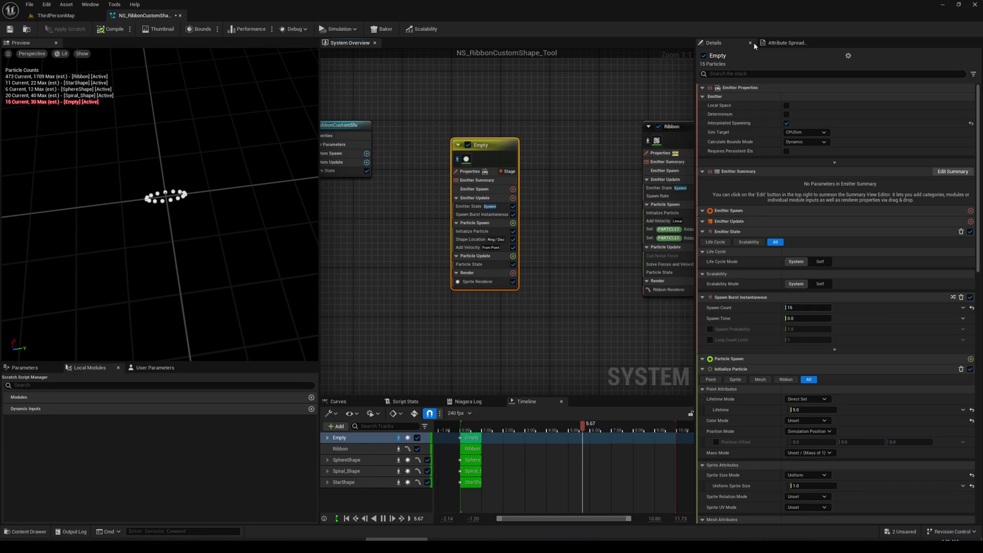
click(786, 43)
click(711, 53)
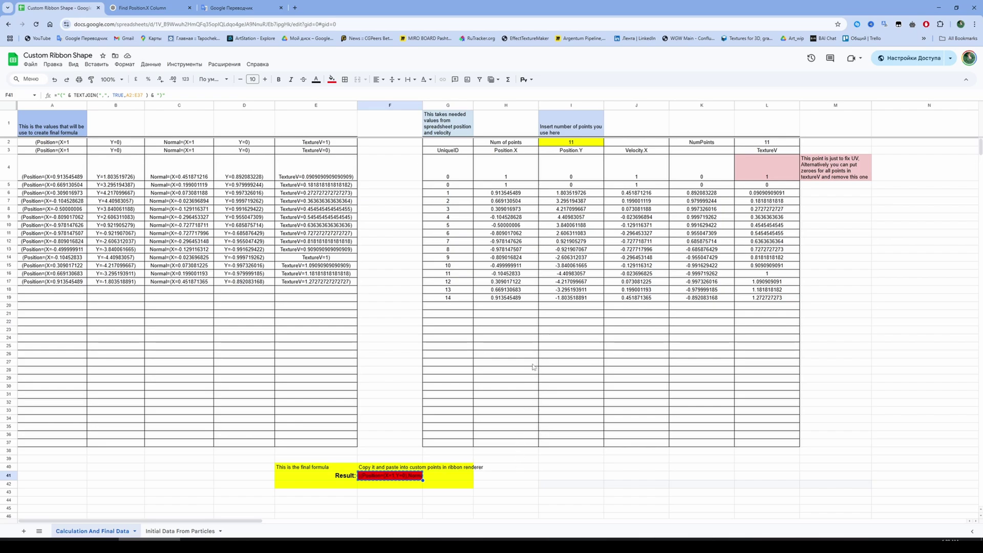
Step: Set the number of points in cell I2 of the Calculation And Final Data sheet to 15
click(583, 145)
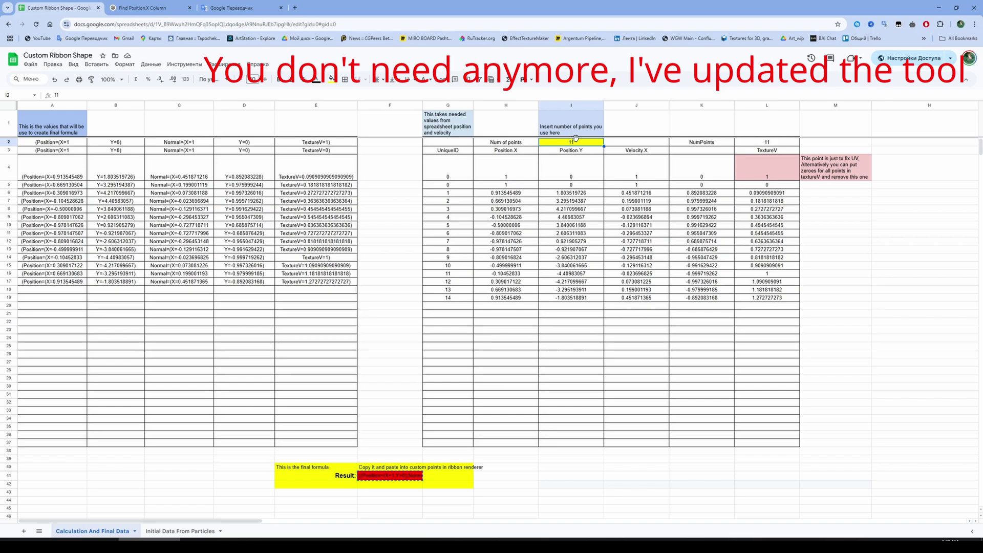
key(Return)
click(767, 321)
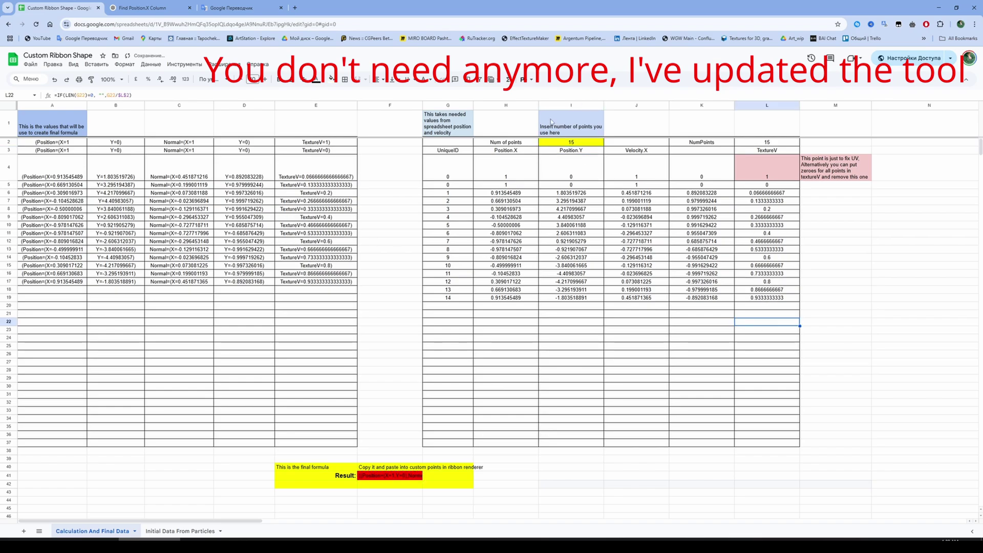
Step: Review the number-of-points cell and the red B7 paste cell on the Initial Data From Particles sheet
click(567, 144)
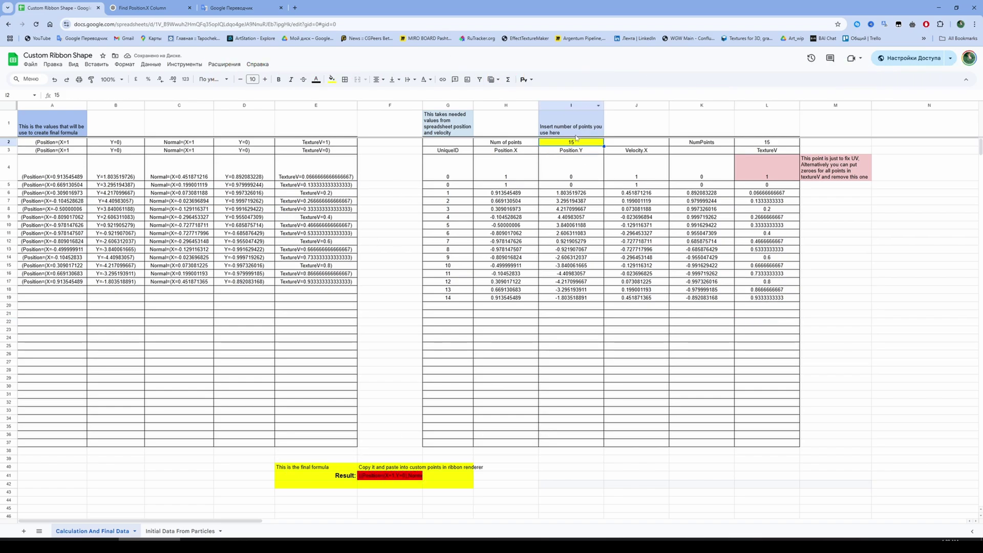
click(179, 531)
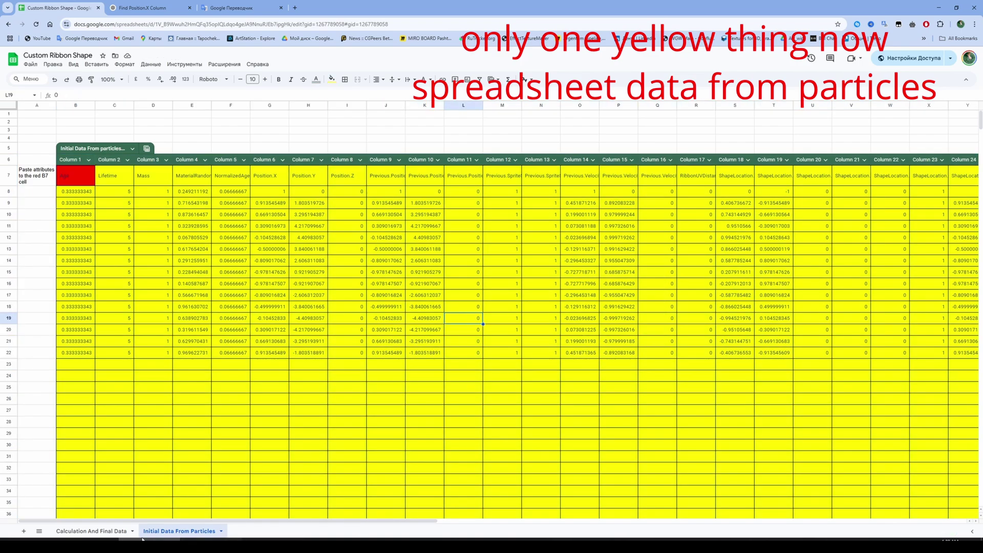
click(109, 532)
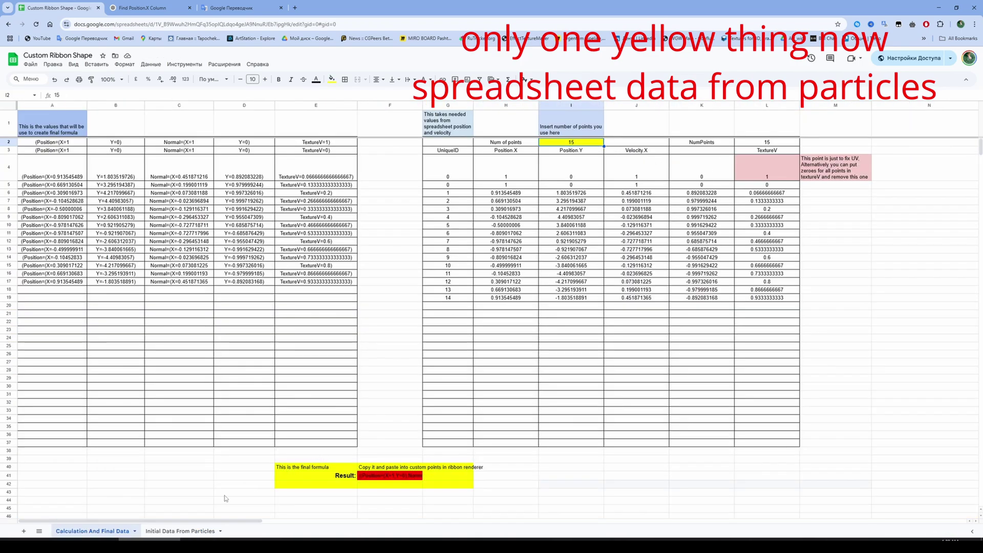
click(180, 531)
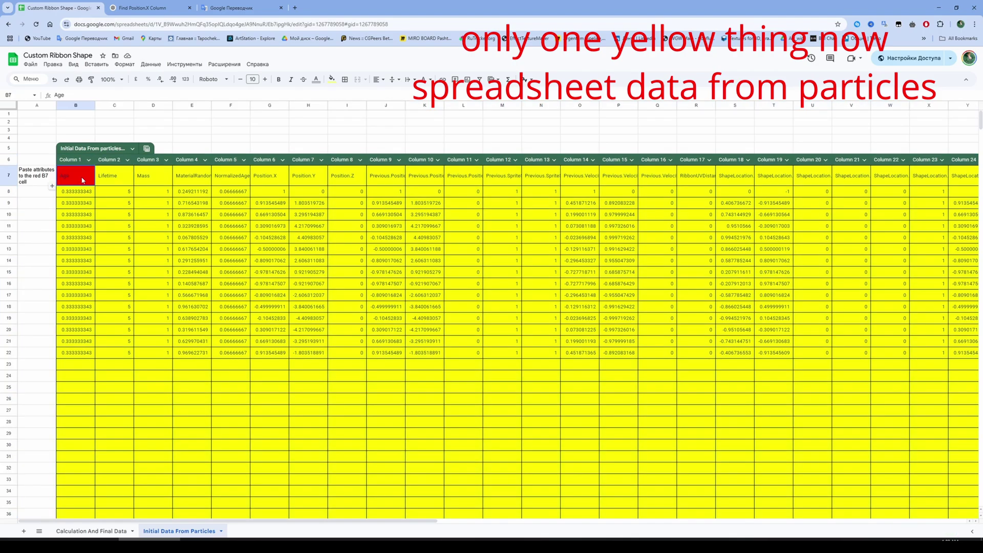
Step: Switch to Unreal Editor, capture the Empty emitter's particle data at about 6.3 s on the timeline, and copy it for Excel
key(alt+Tab)
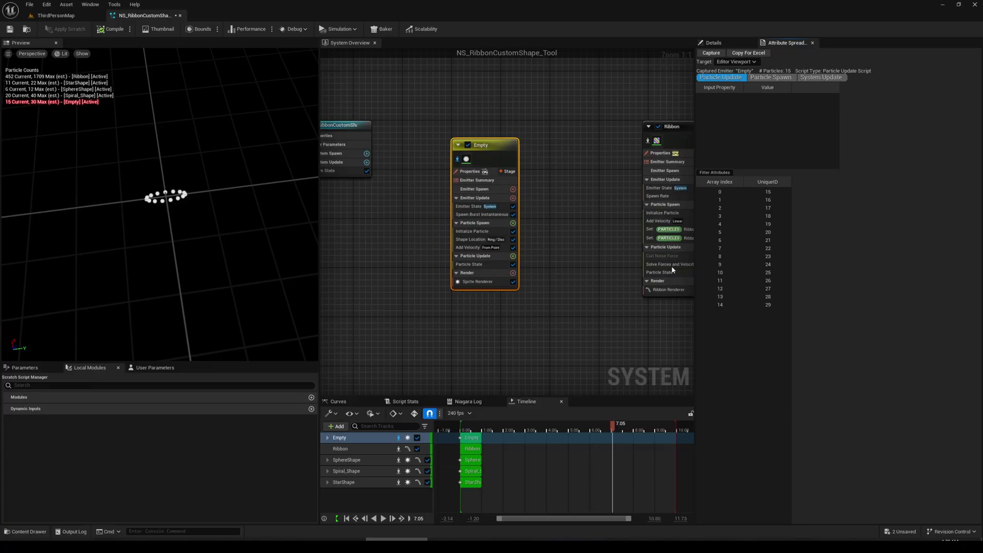
right_drag(627, 251, 558, 219)
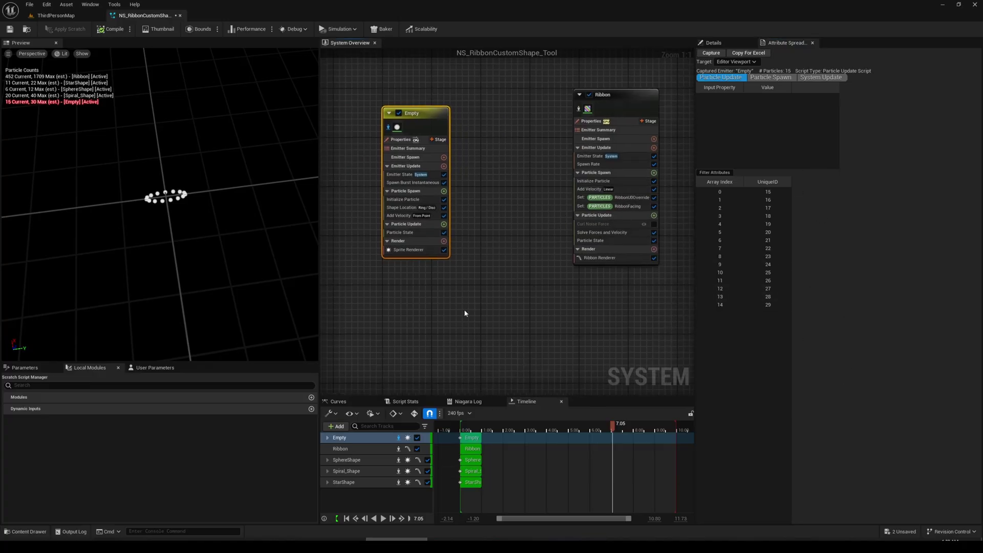
click(492, 429)
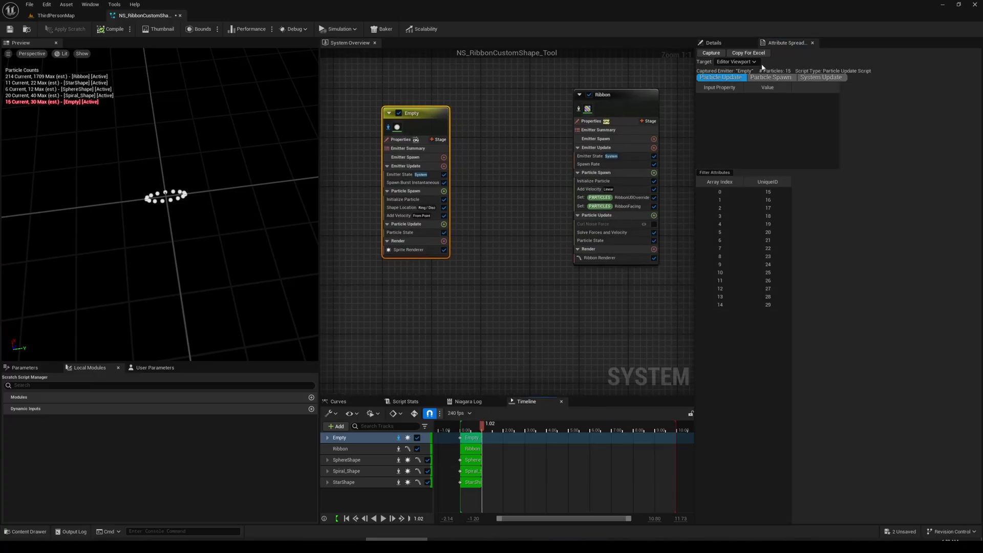
click(711, 52)
click(596, 429)
click(711, 53)
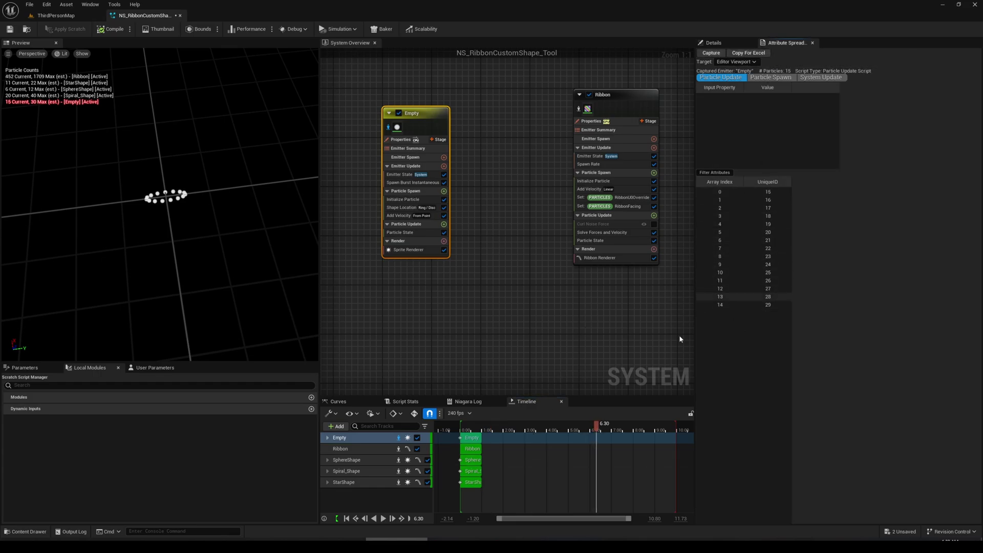
click(712, 53)
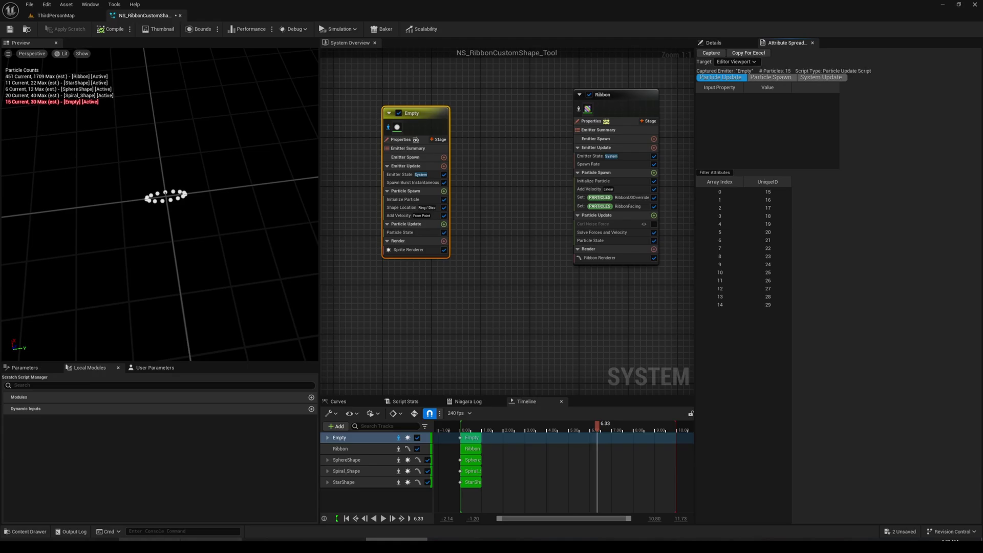
Step: Switch to the Google Sheet and paste the captured attributes into cell B7 of Initial Data From Particles
key(alt+Tab)
click(89, 184)
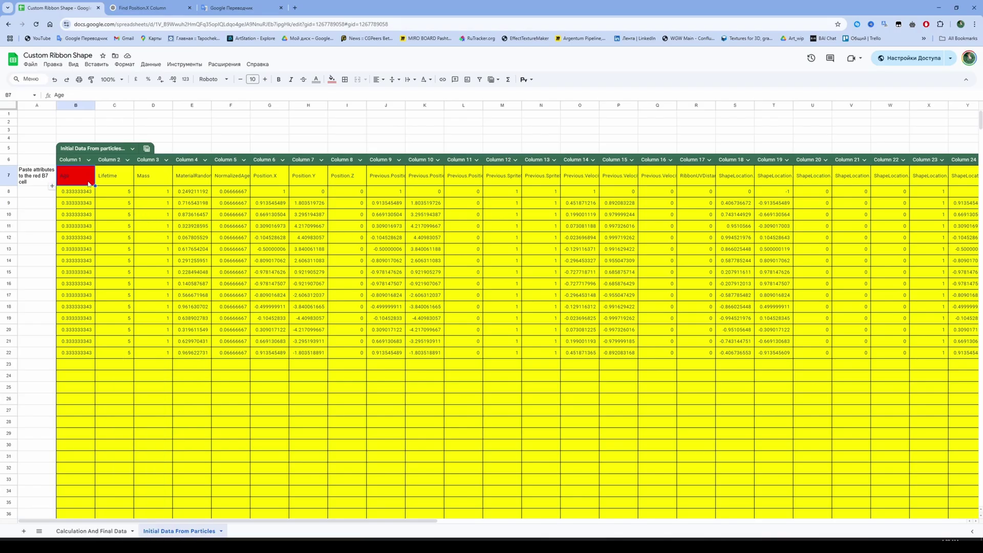
key(ctrl+v)
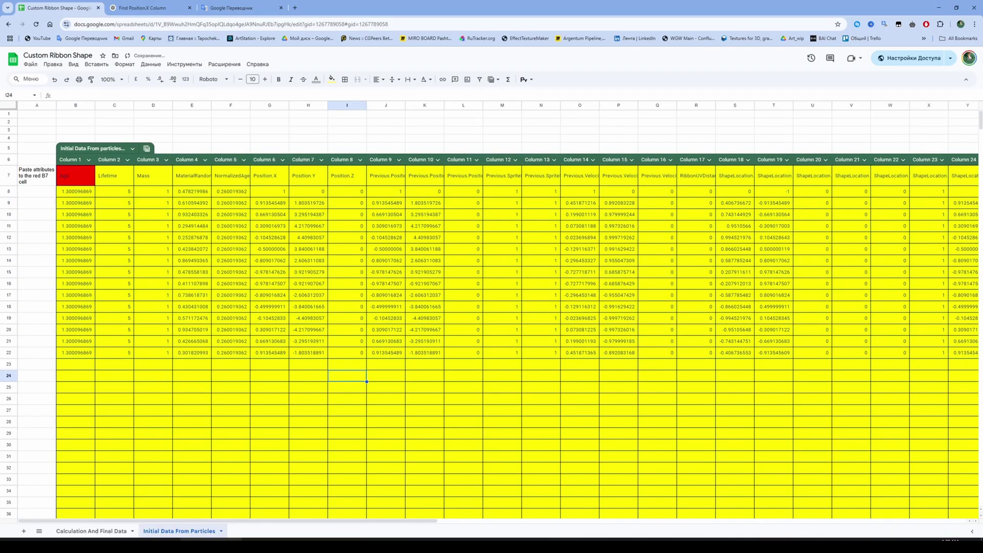
Step: Examine the recalculated TextureV entries in column E of the Calculation And Final Data sheet
click(92, 530)
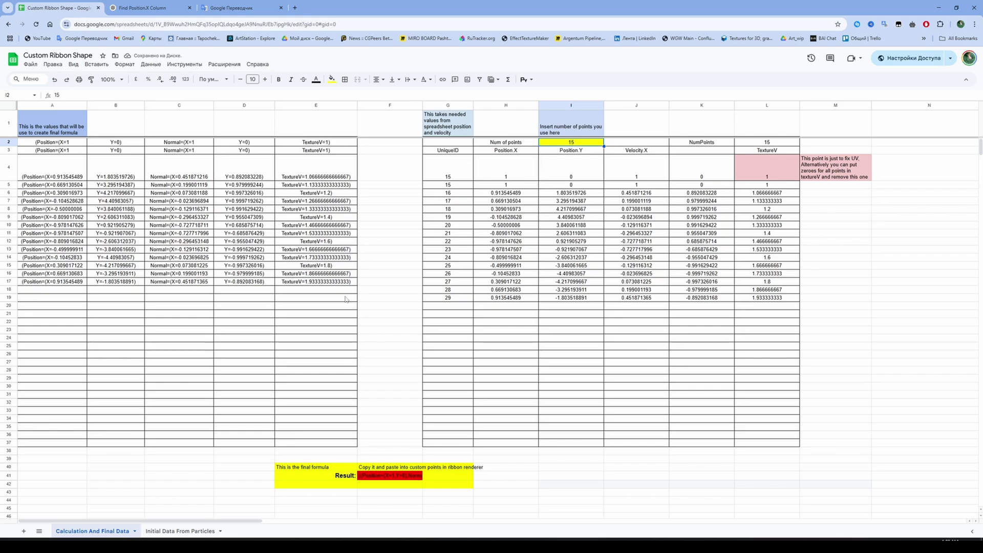
drag(312, 168, 316, 281)
click(316, 281)
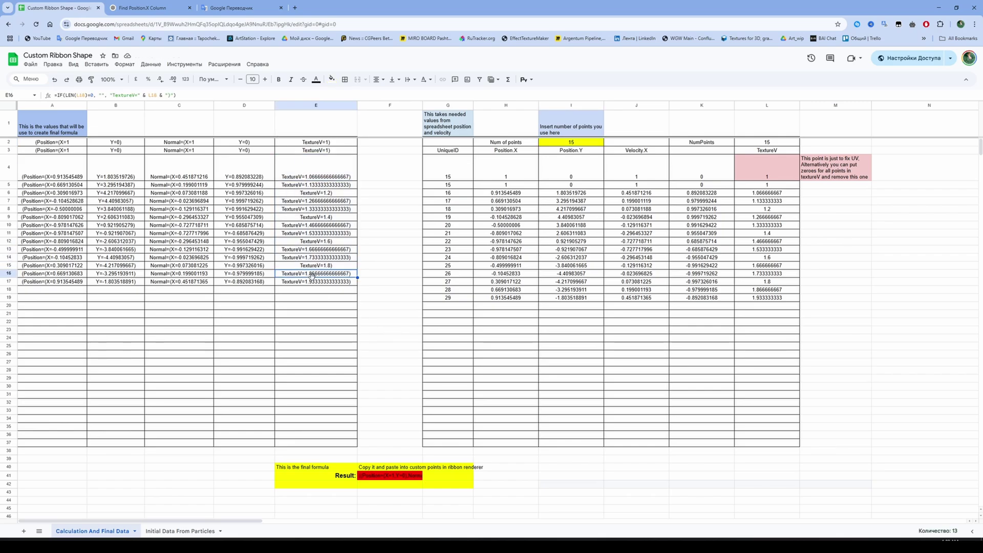
Step: Switch to Unreal Editor, isolate the Ribbon emitter in the preview, and inspect how its texture maps around the ring
key(alt+Tab)
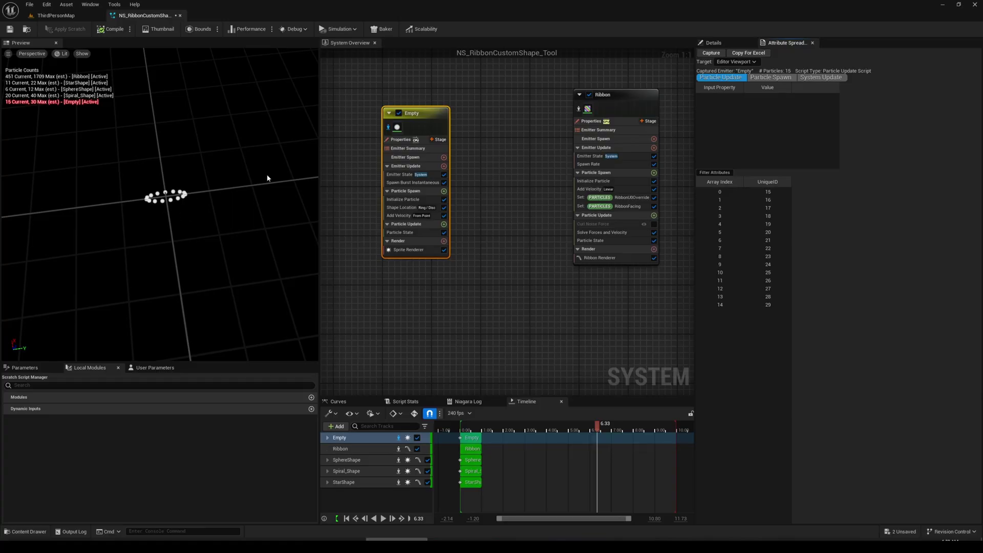
click(587, 114)
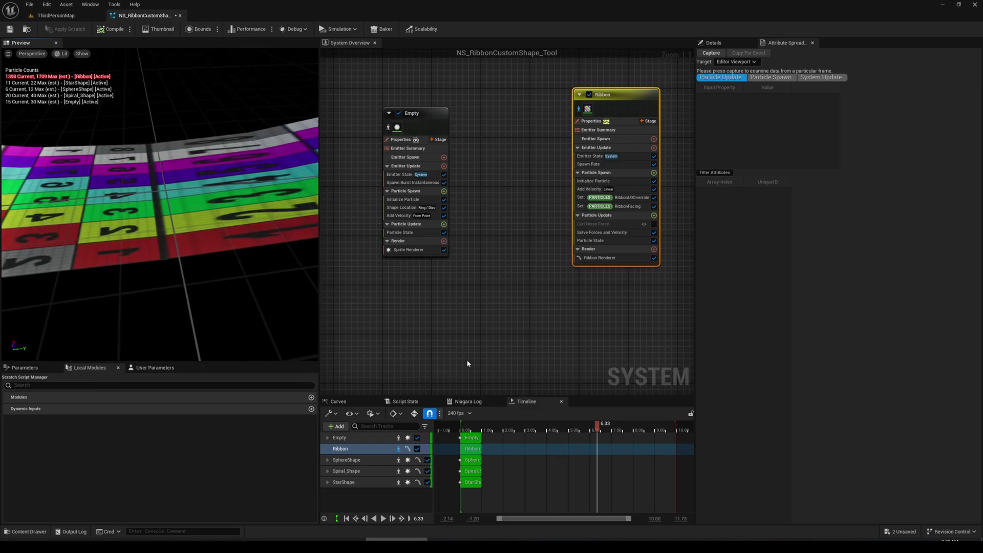
scroll(192, 233, down, 5)
drag(192, 233, 192, 232)
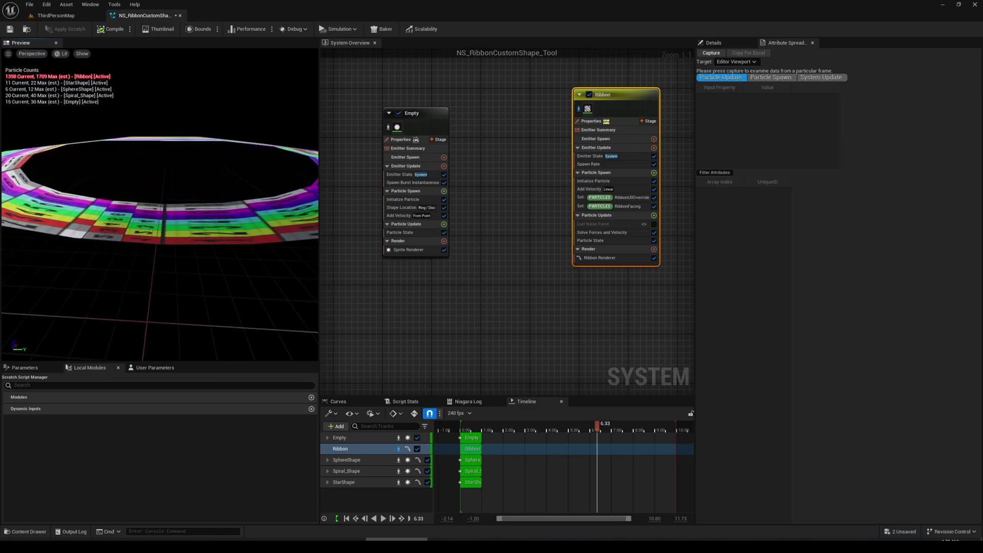
drag(300, 157, 210, 164)
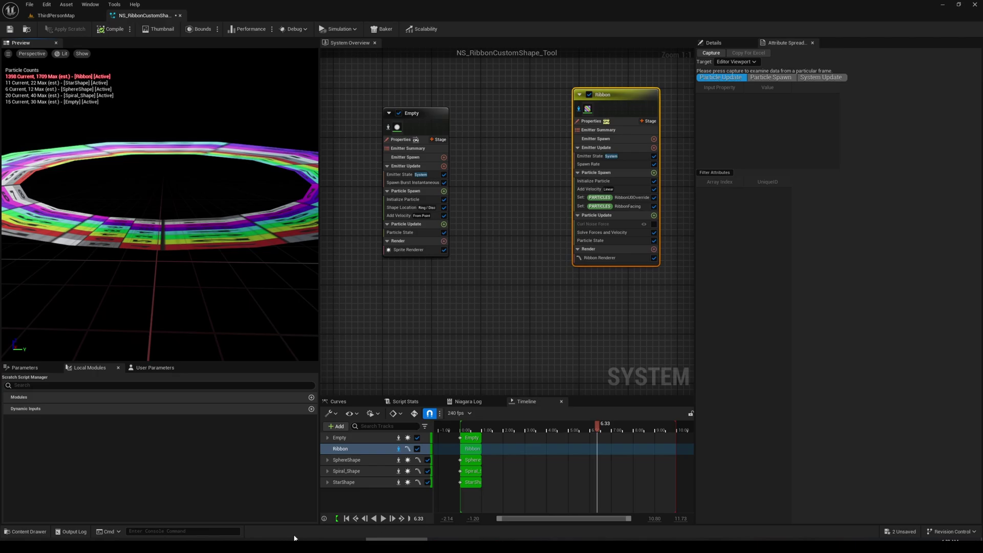
Step: Try replacing the TextureV values with 0 in the Calculation And Final Data sheet, starting at cell L4, and undo it
key(alt+Tab)
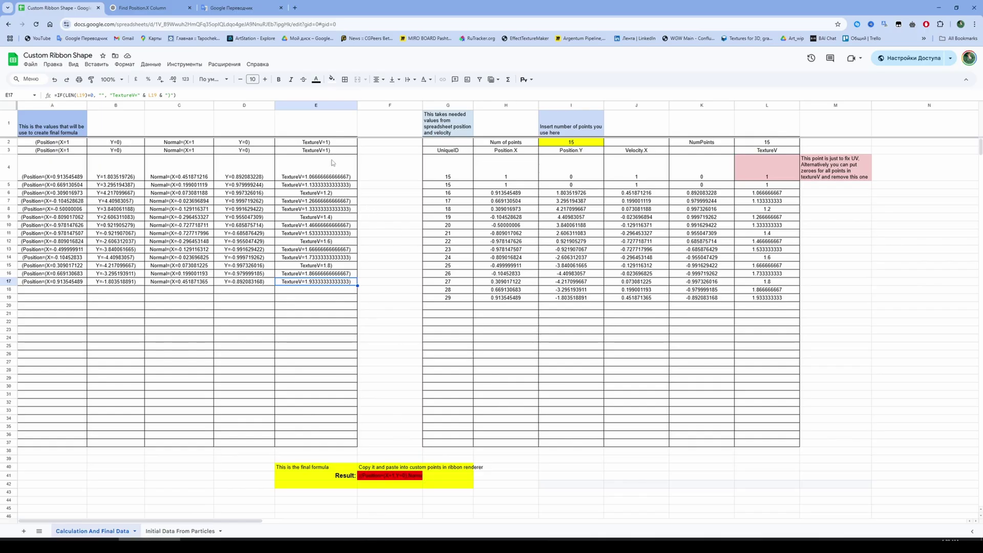
click(332, 163)
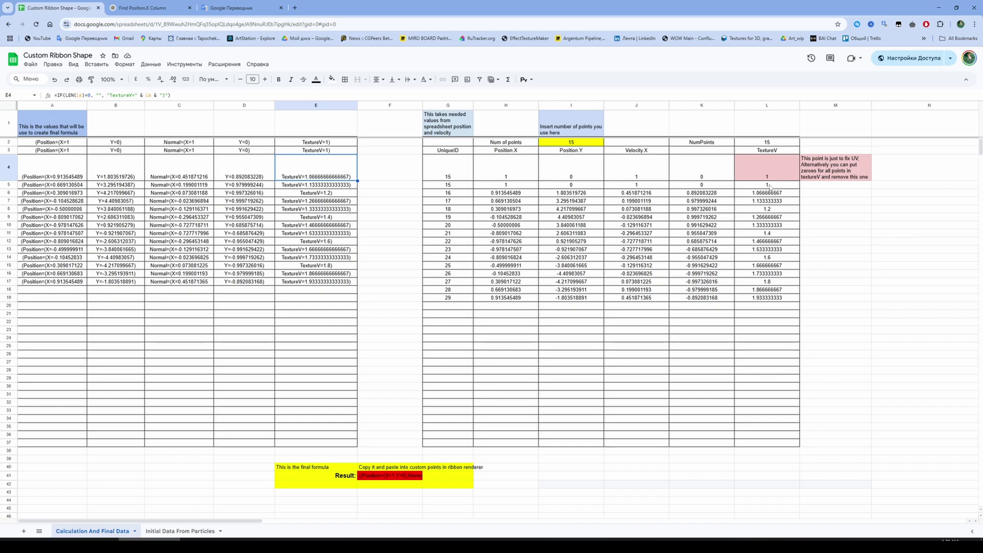
drag(769, 168, 769, 299)
text(0)
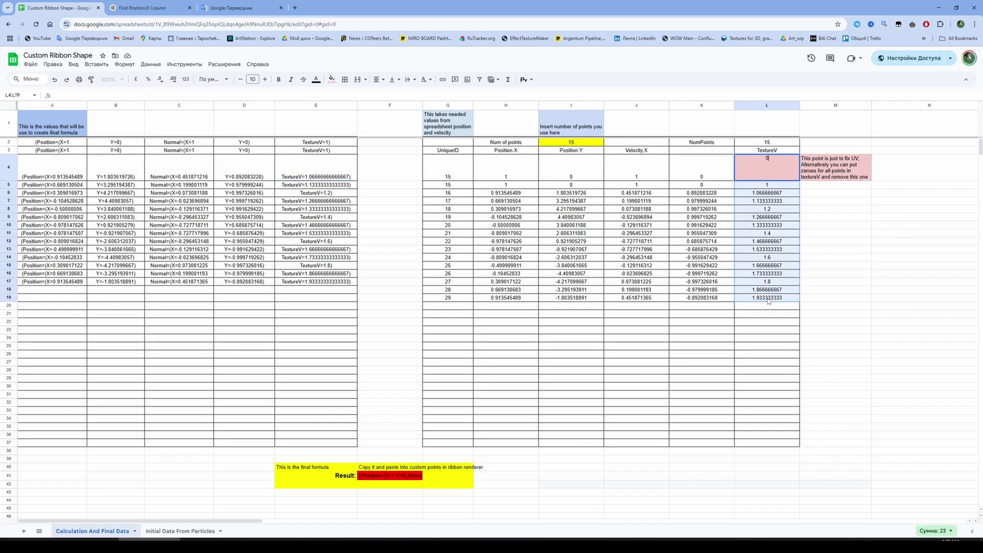
key(Return)
key(ctrl+z)
drag(783, 187, 779, 297)
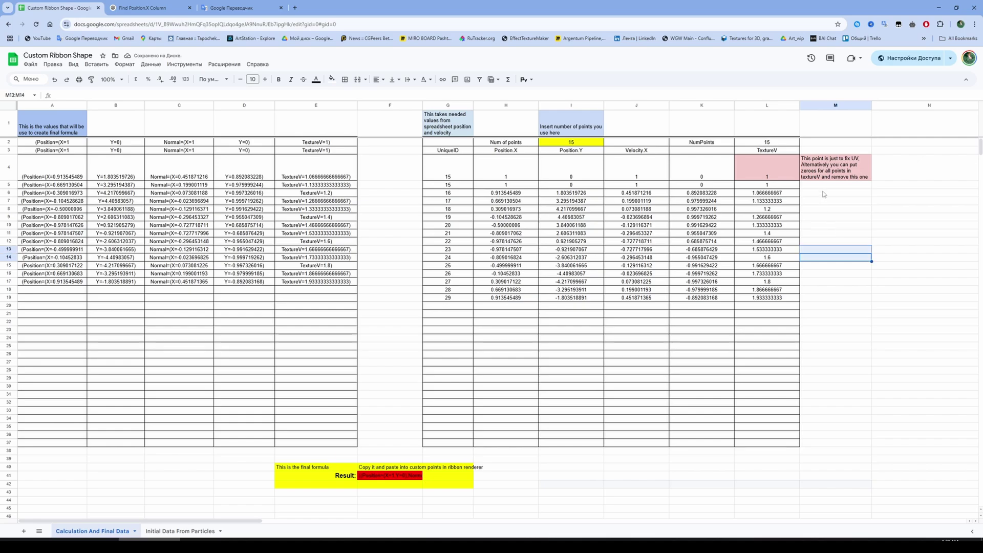
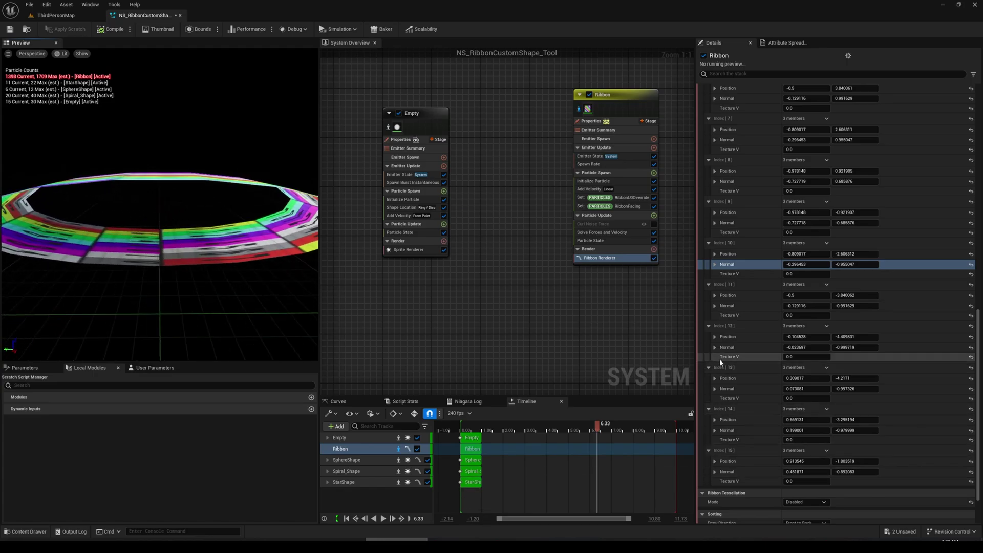
Step: Delete the Index [0] element from the Ribbon Renderer's Custom Vertices array and switch back to the Google Sheet
scroll(719, 358, up, 10)
click(826, 244)
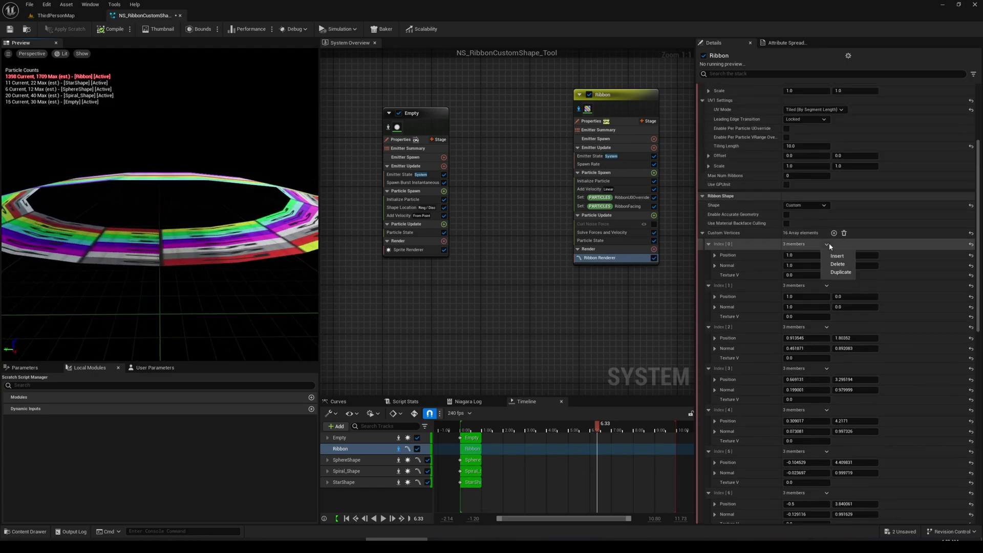
click(839, 264)
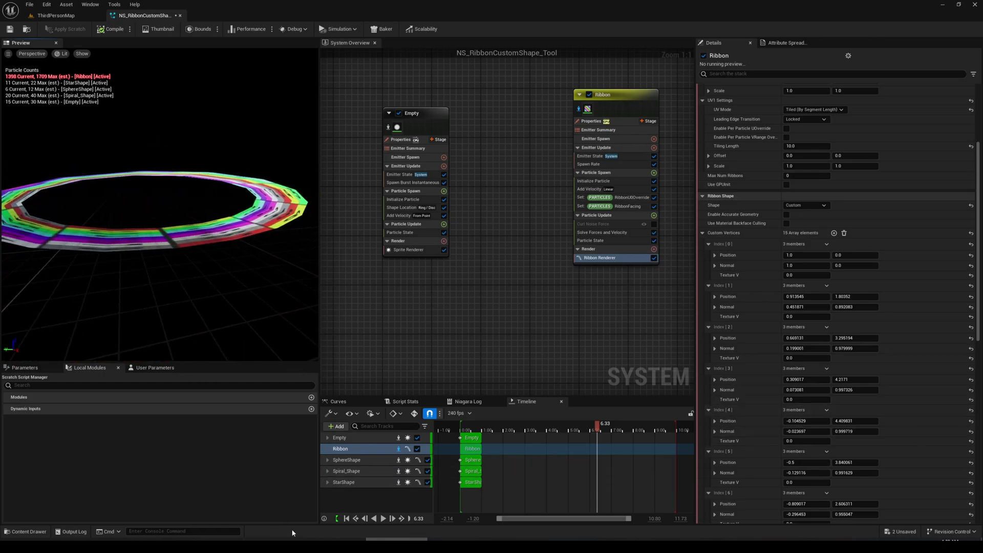
click(160, 538)
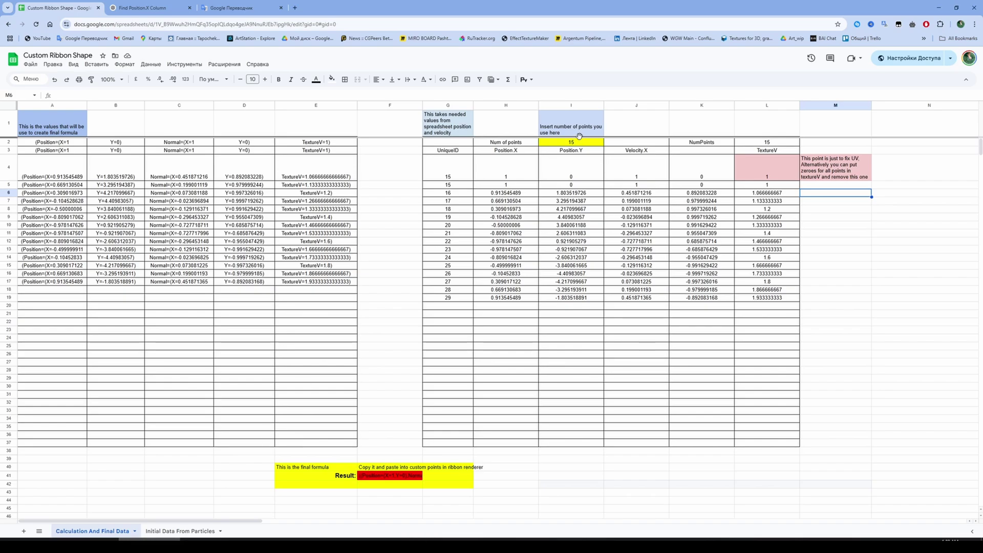
Step: Examine the point-count reference in L2 and the TextureV formulas in L5 and L18
click(770, 142)
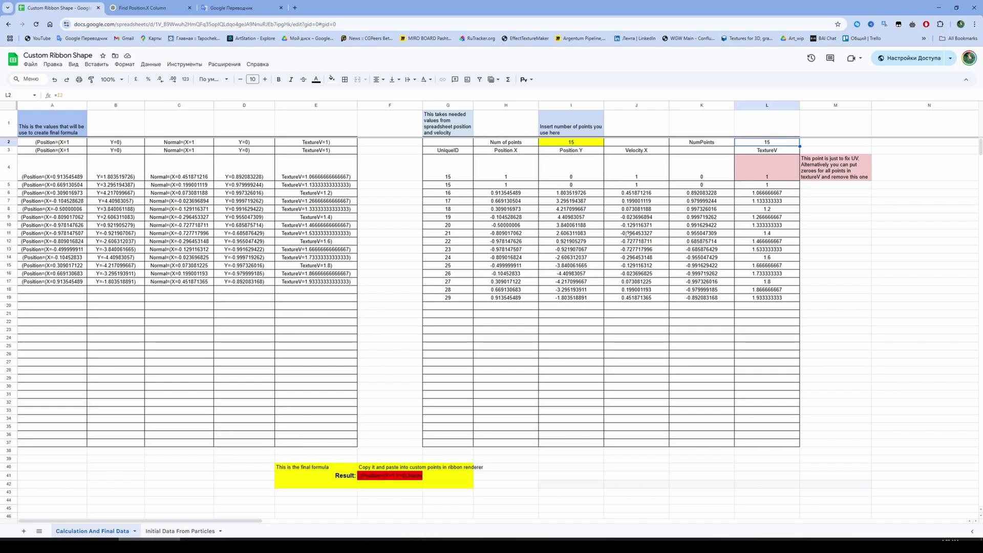
click(332, 294)
click(771, 184)
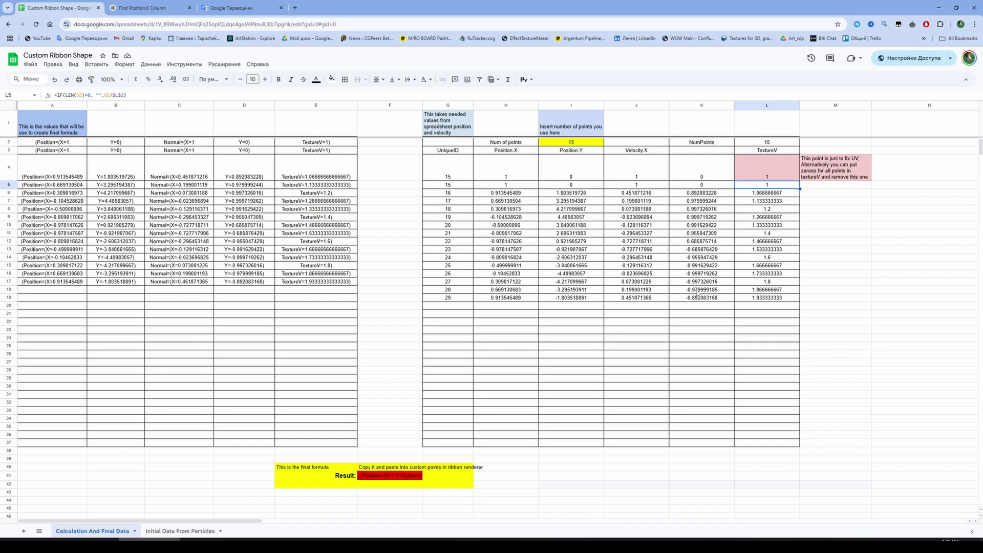
click(757, 291)
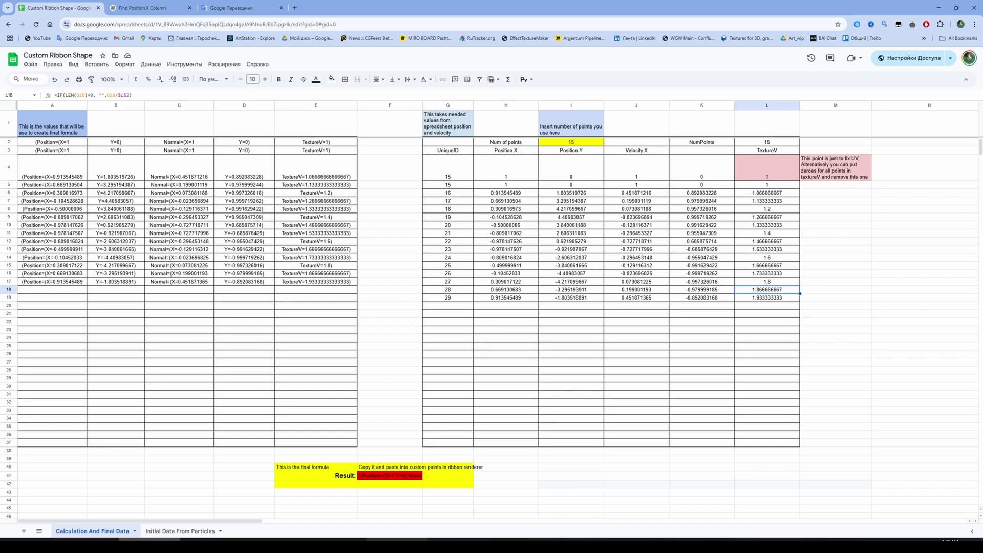
Step: Switch to Unreal Editor, capture the Empty emitter's Particle Update attributes with the timeline at 0.95, and copy them for Excel
click(397, 539)
click(445, 111)
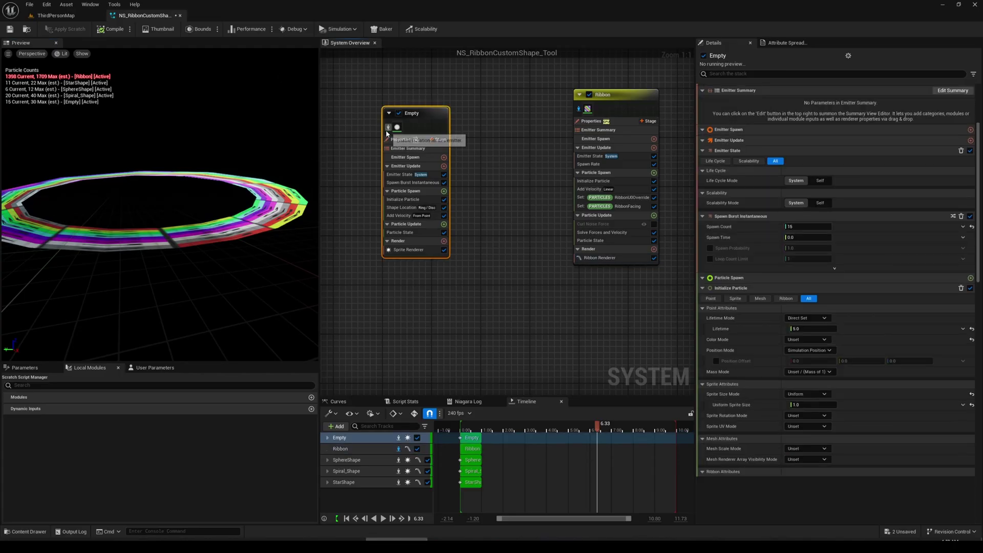
click(786, 42)
click(710, 53)
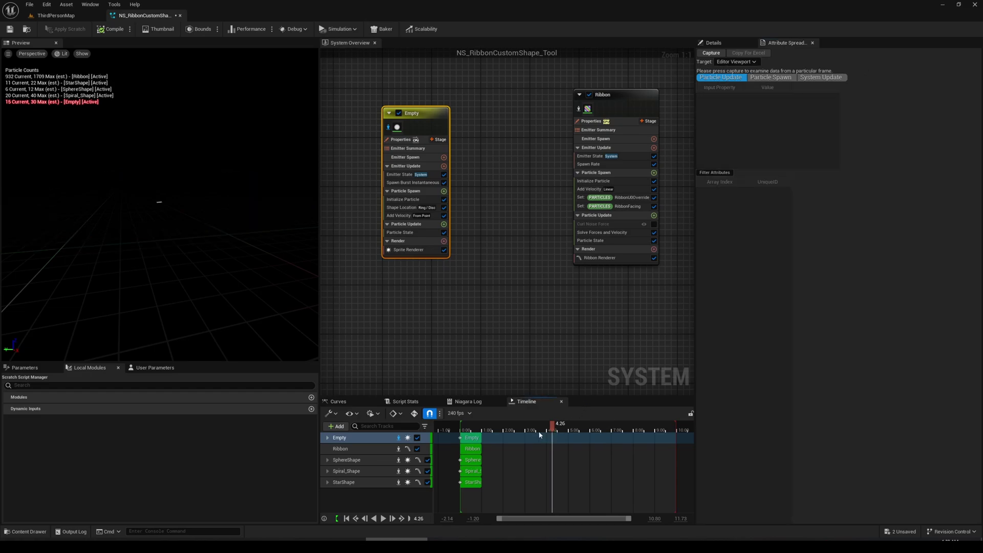
click(719, 54)
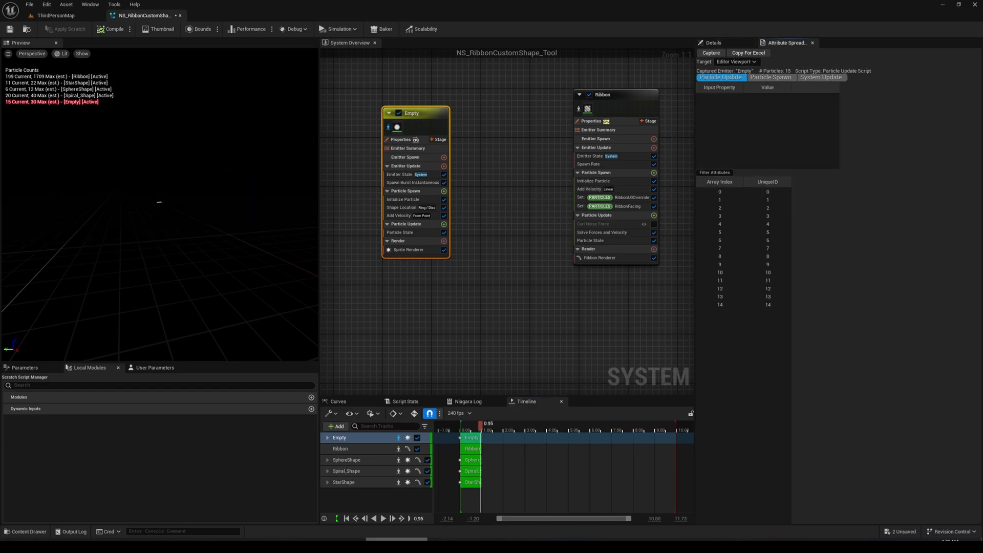
Step: Switch to the Google Sheet and paste the captured attributes at cell B7 of the Initial Data From Particles sheet
key(alt+Tab)
click(180, 531)
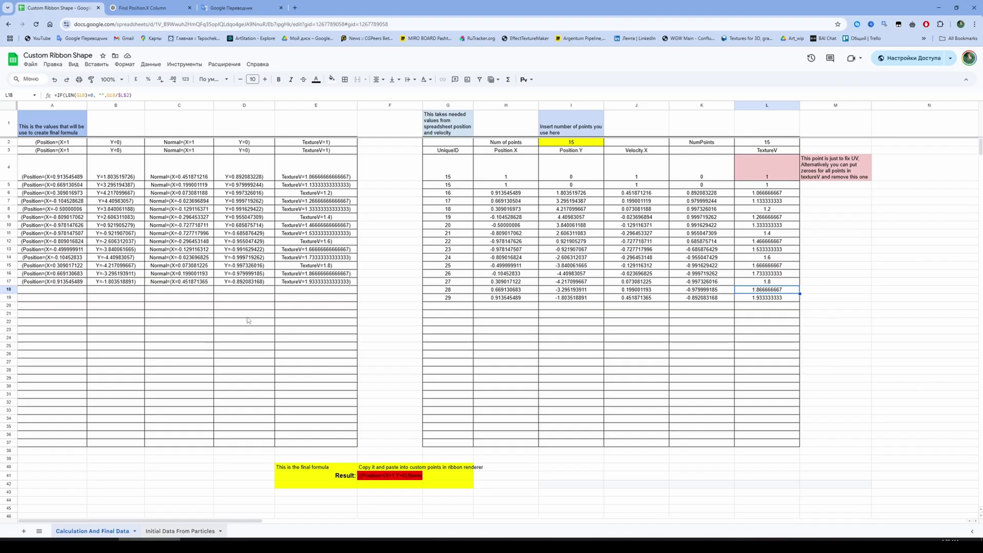
key(ctrl+v)
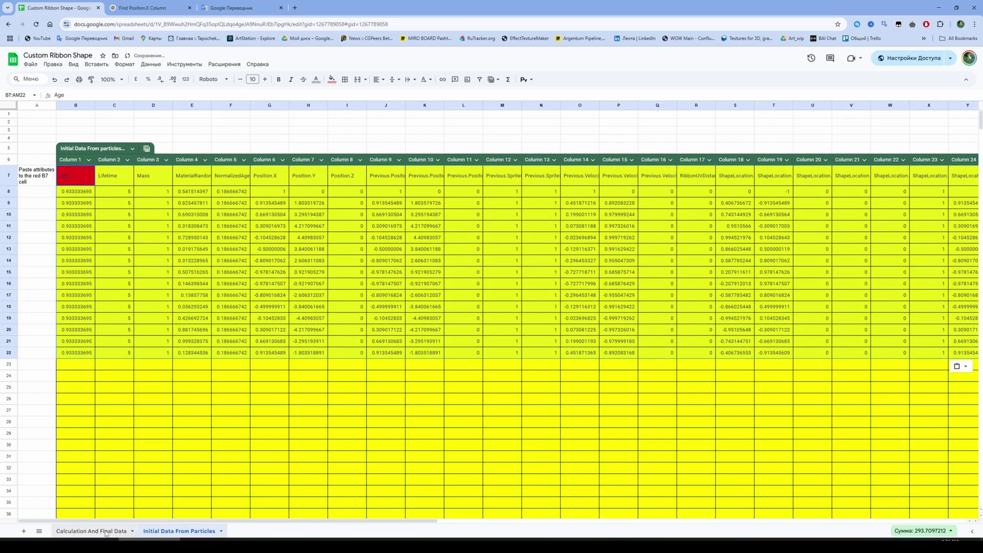
Step: Copy the Result formula from the Calculation And Final Data sheet and paste it into the Ribbon Renderer's Custom Vertices in Unreal Editor
click(91, 530)
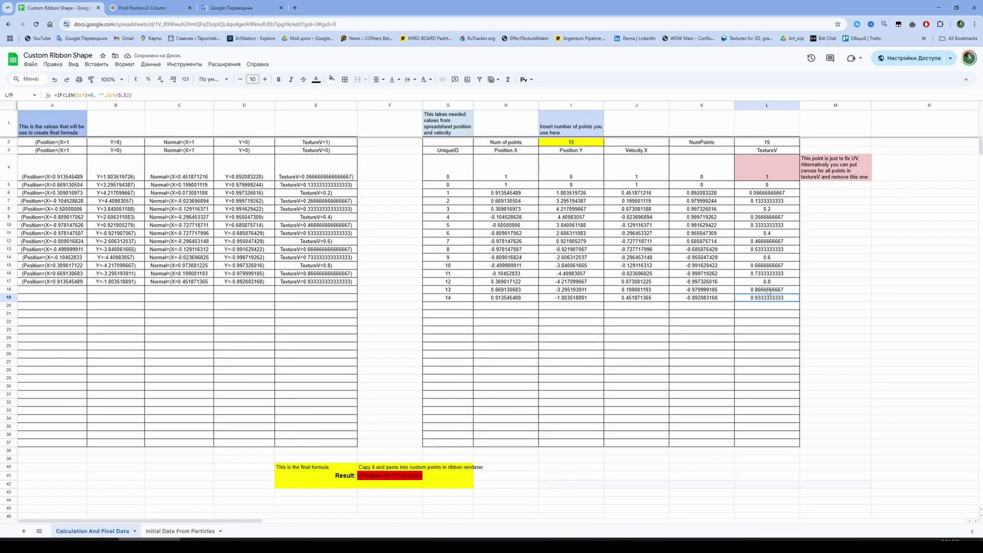
click(373, 476)
key(alt+Tab)
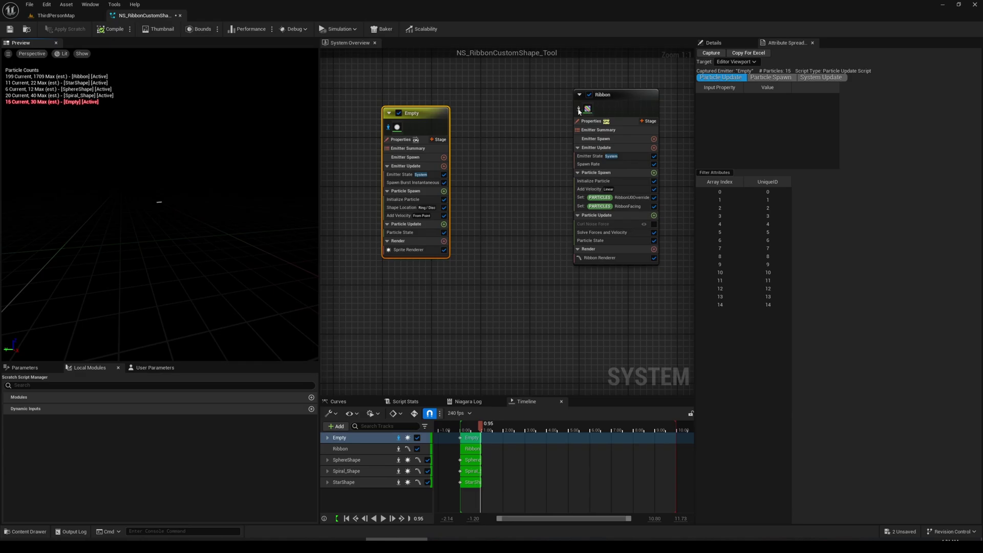
click(582, 121)
click(604, 257)
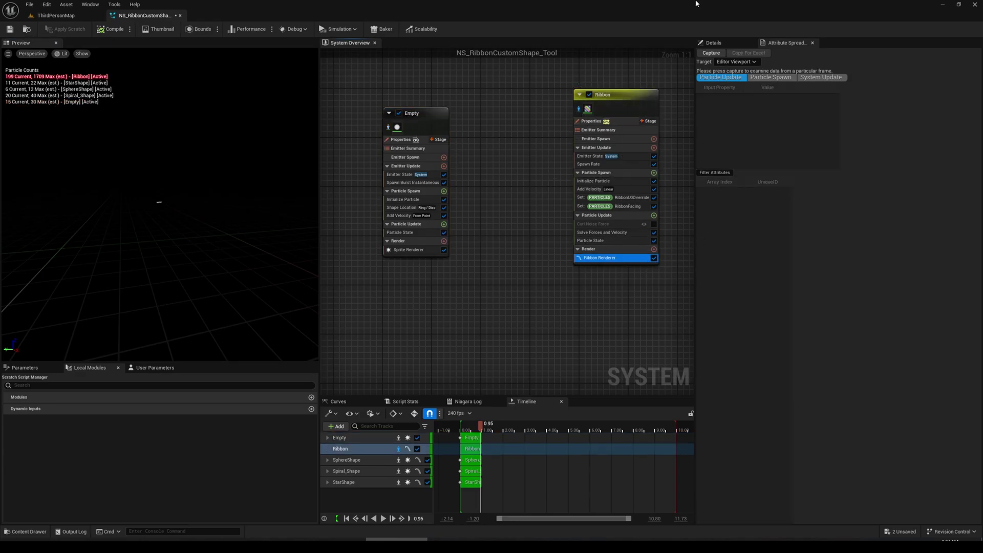
click(715, 45)
right_click(815, 234)
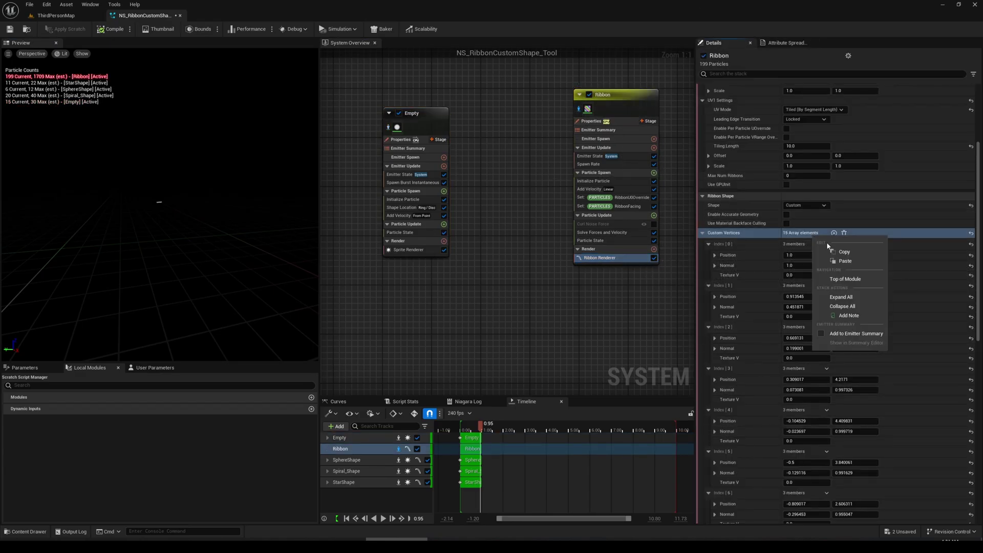
click(845, 261)
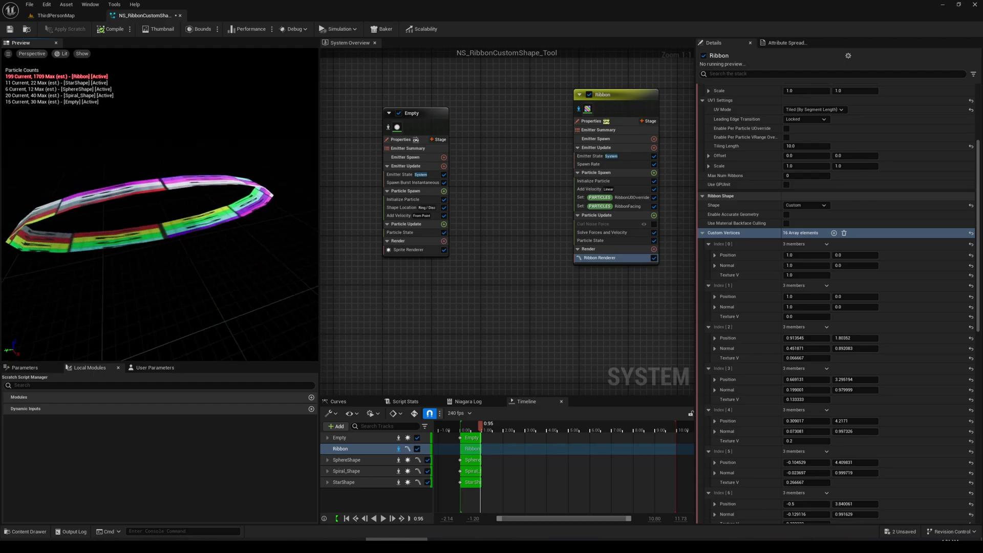
Step: Offset the Index [0] vertex's Position X to about 1.78 and inspect the ring's seam in the preview
drag(213, 226, 97, 88)
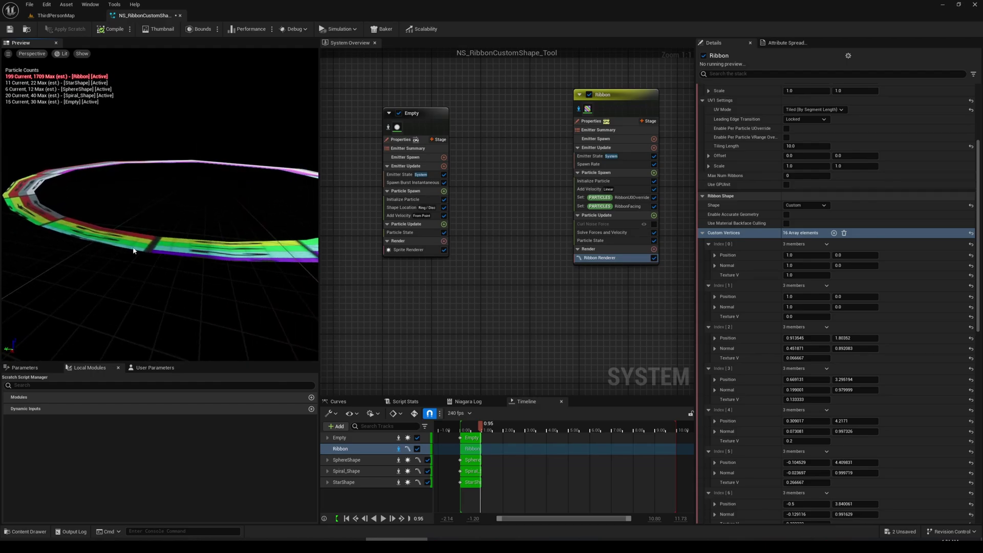
drag(147, 255, 154, 189)
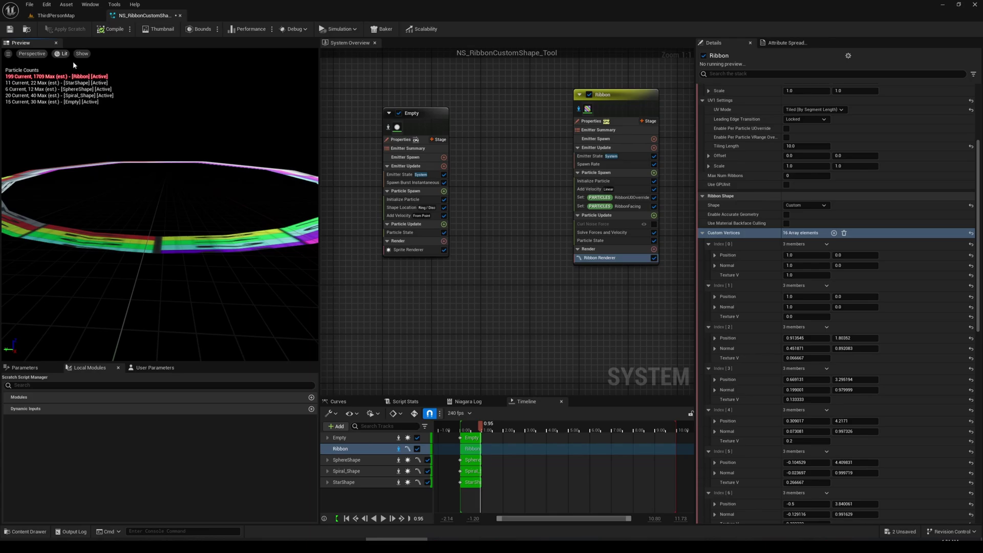
drag(74, 65, 89, 66)
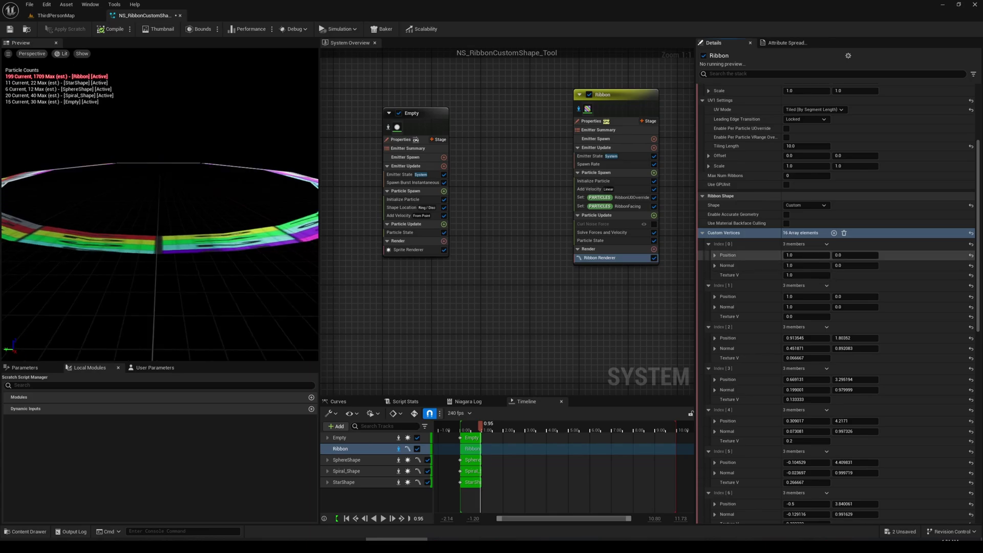
drag(806, 254, 829, 254)
right_drag(358, 230, 592, 230)
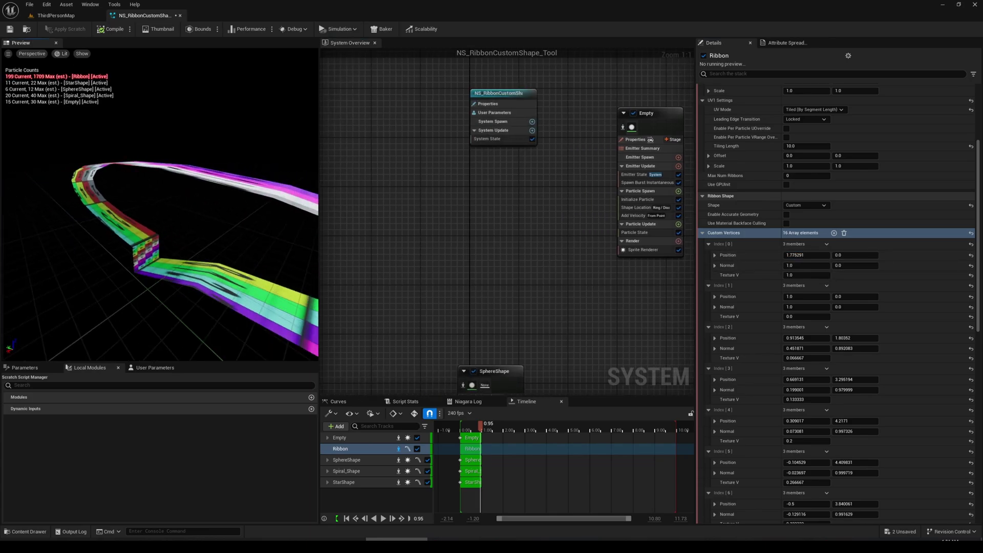
drag(144, 267, 143, 267)
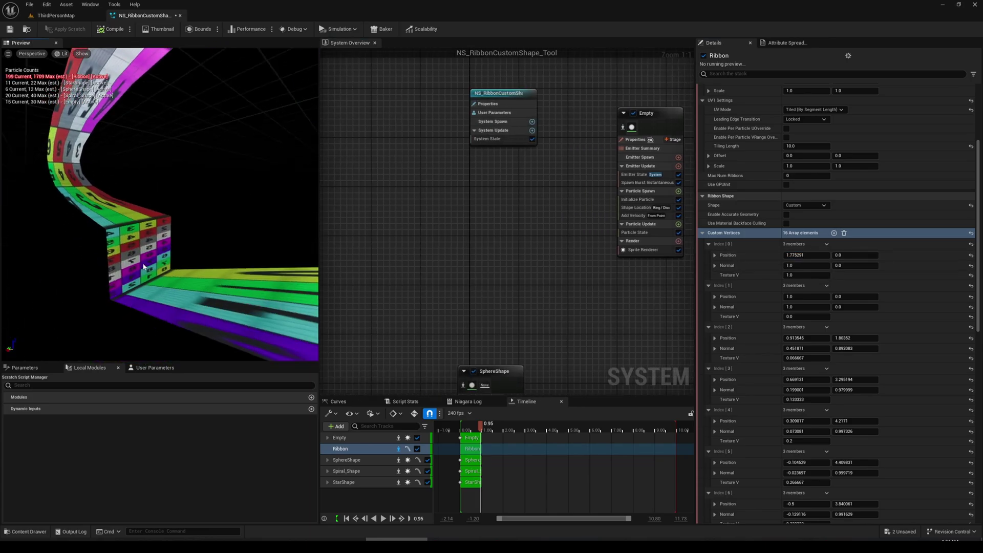
Step: Try a Position X of 0 for the Index [0] vertex and restore it to 1
click(812, 255)
text(0)
key(Return)
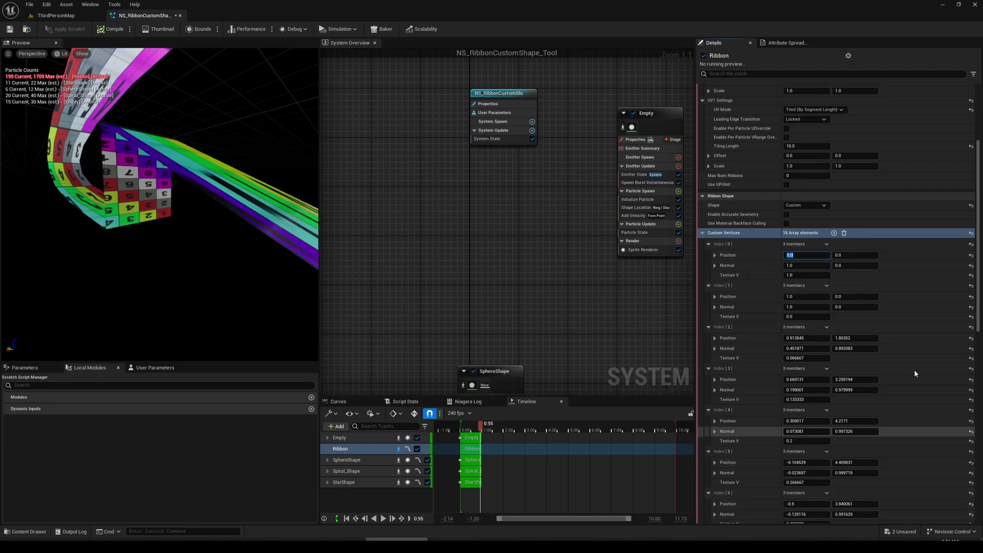
text(1)
key(Return)
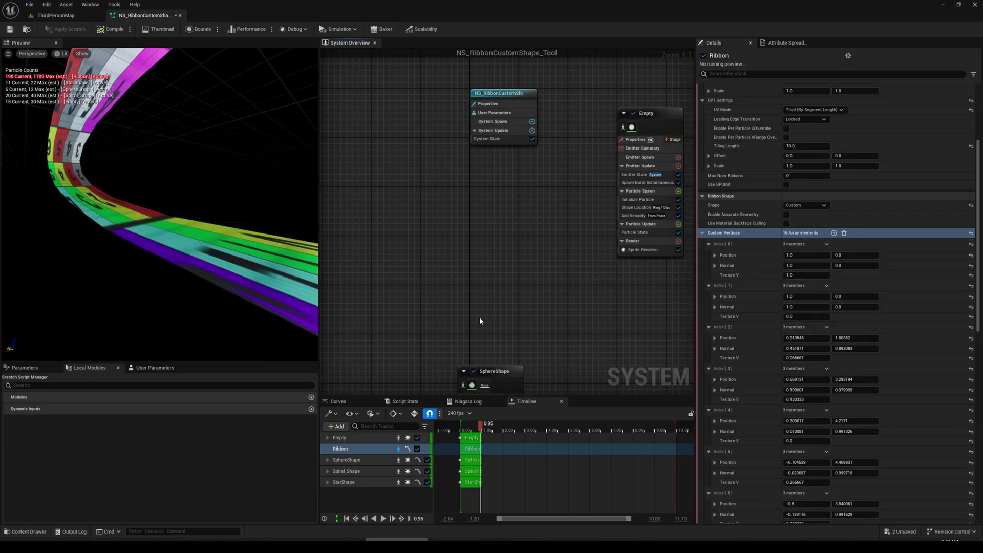
drag(239, 251, 233, 261)
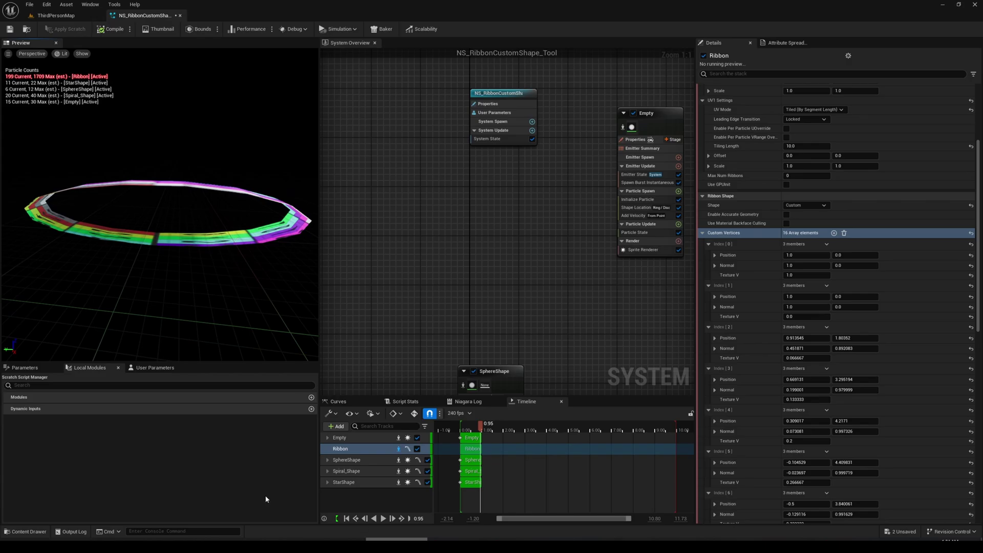
Step: Switch to the Google Sheet and clear the UV-fix point and its note in cells G4:M4
key(alt+Tab)
click(660, 241)
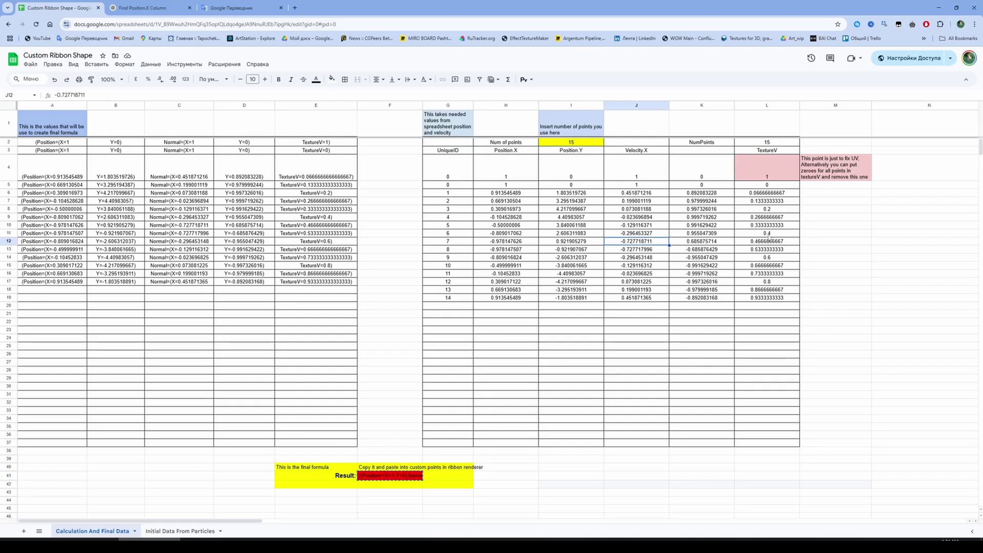
drag(844, 170, 444, 170)
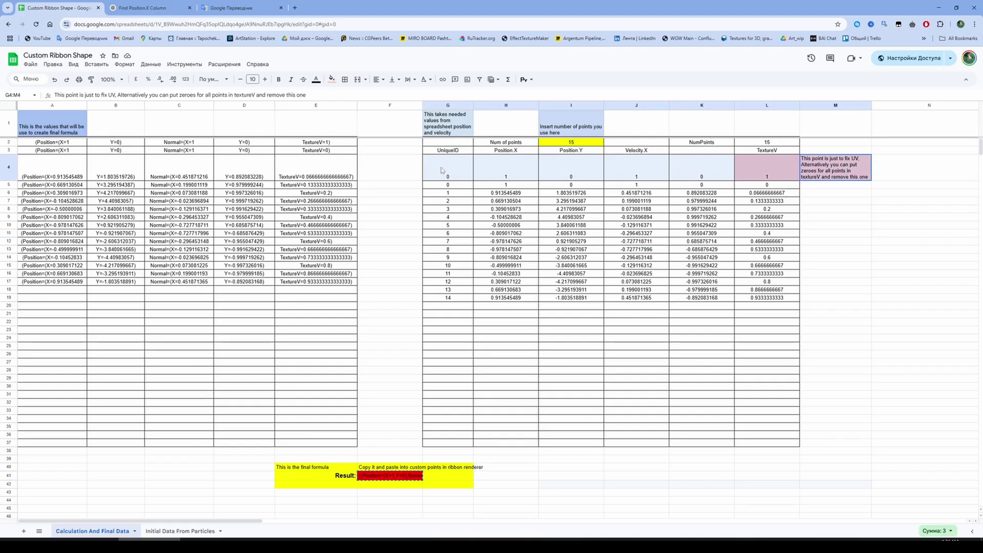
key(Delete)
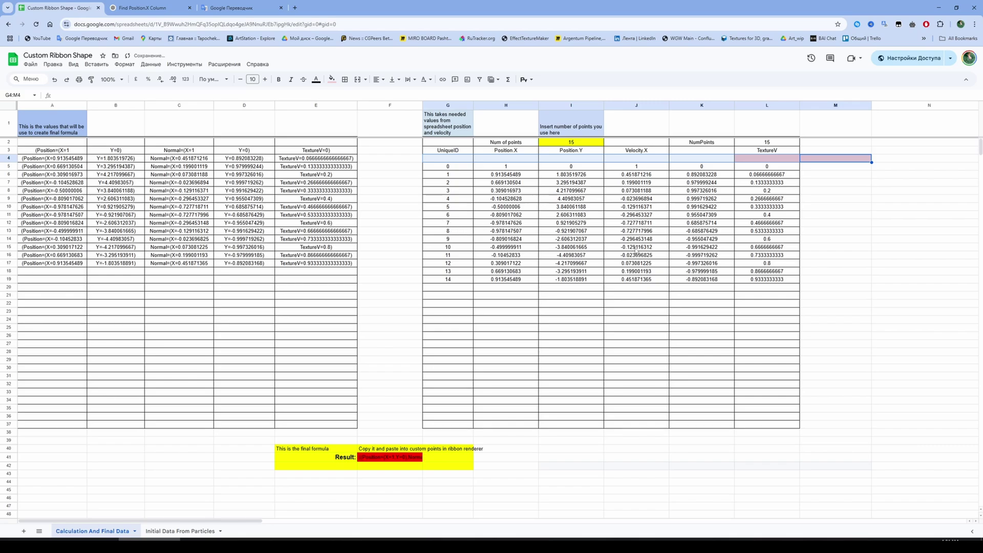
key(ctrl+z)
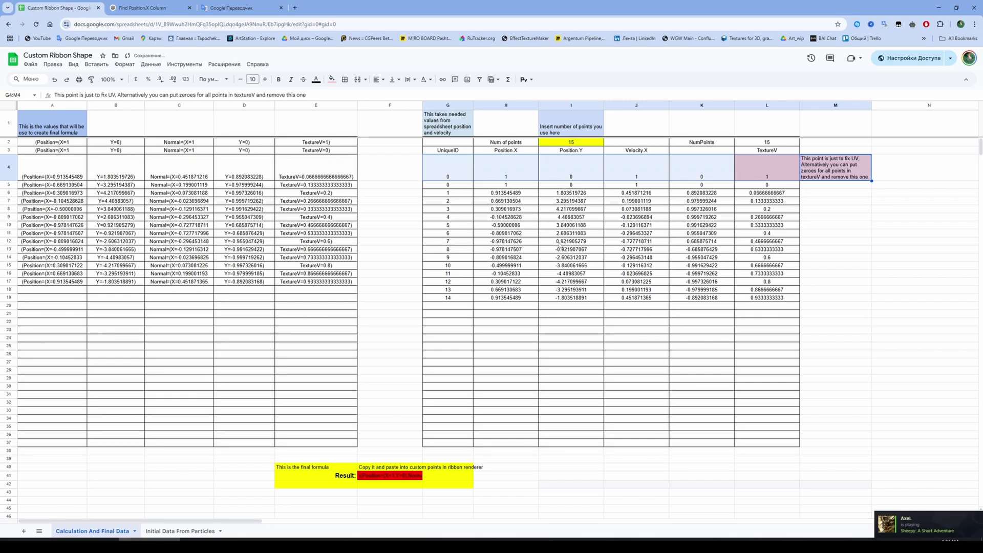
key(Delete)
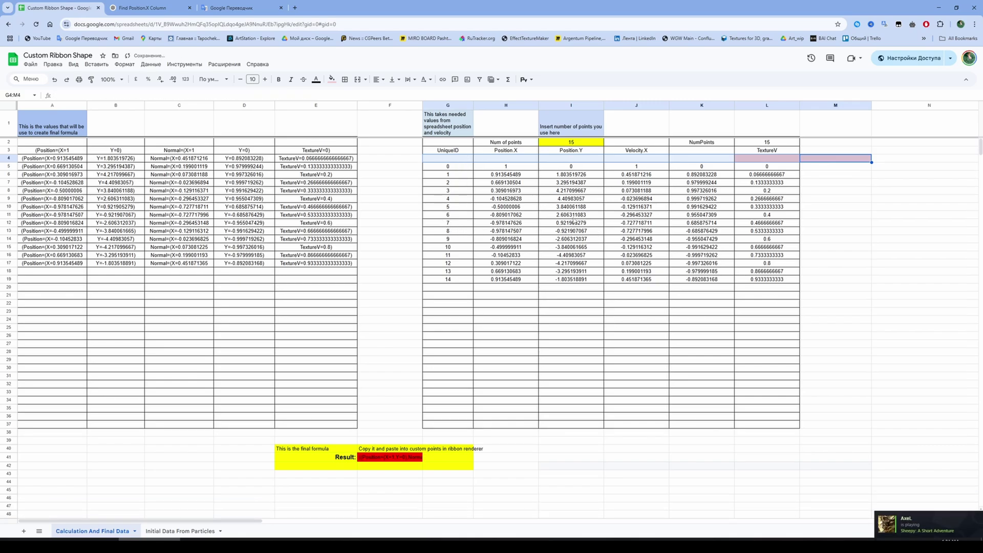
Step: Try replacing the TextureV values in L5:L19 with 0, and undo it
click(744, 168)
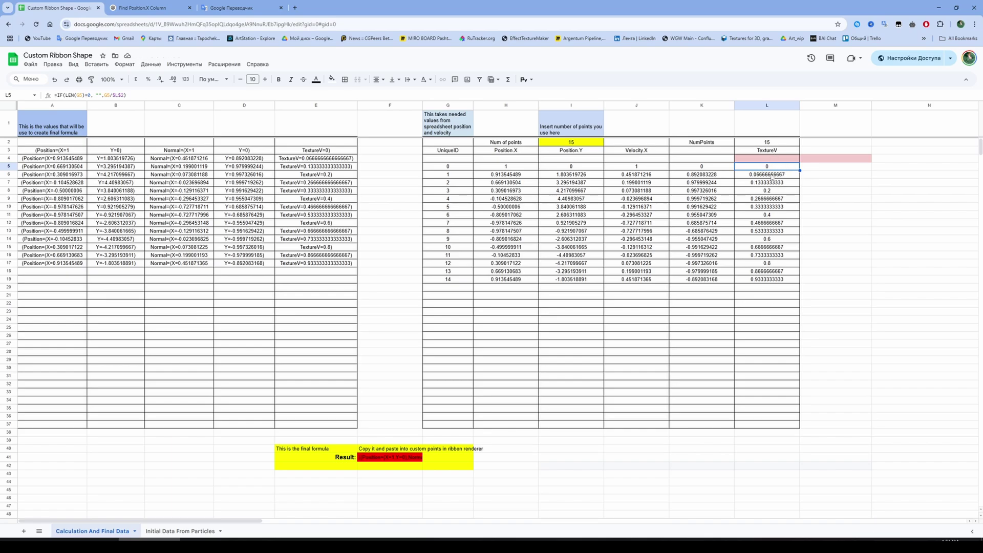
click(773, 288)
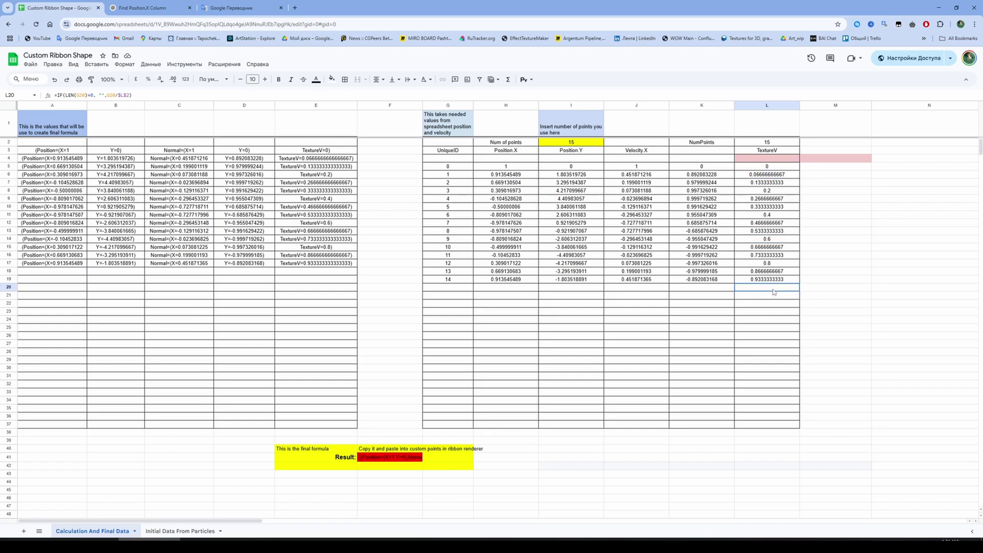
click(760, 168)
text(0)
key(Return)
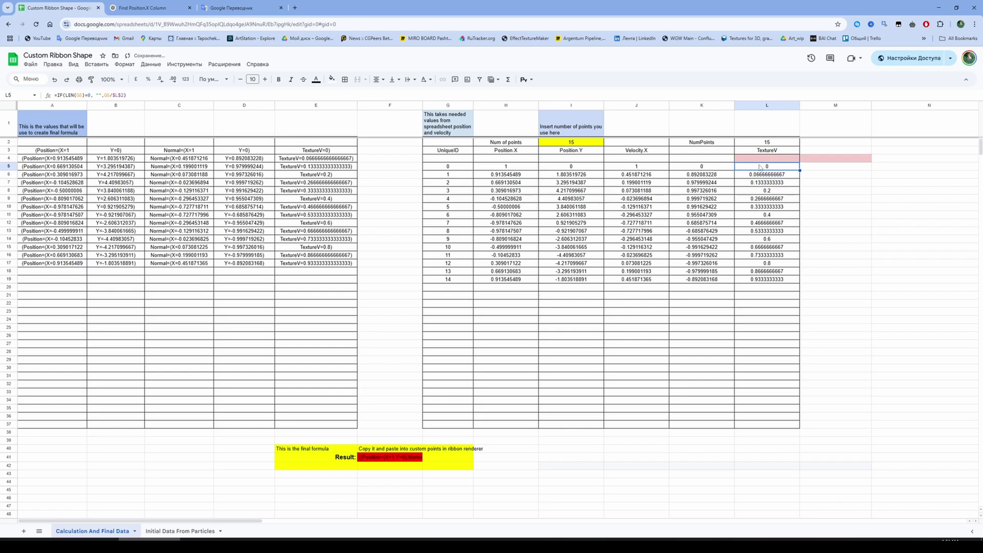
drag(763, 169, 766, 283)
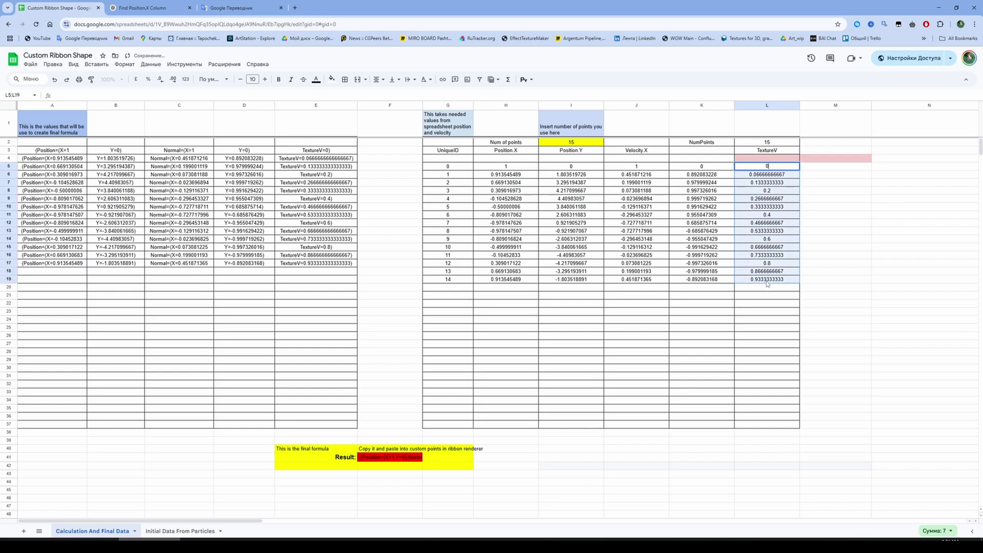
key(ctrl+z)
key(ctrl+z)
key(ctrl+z)
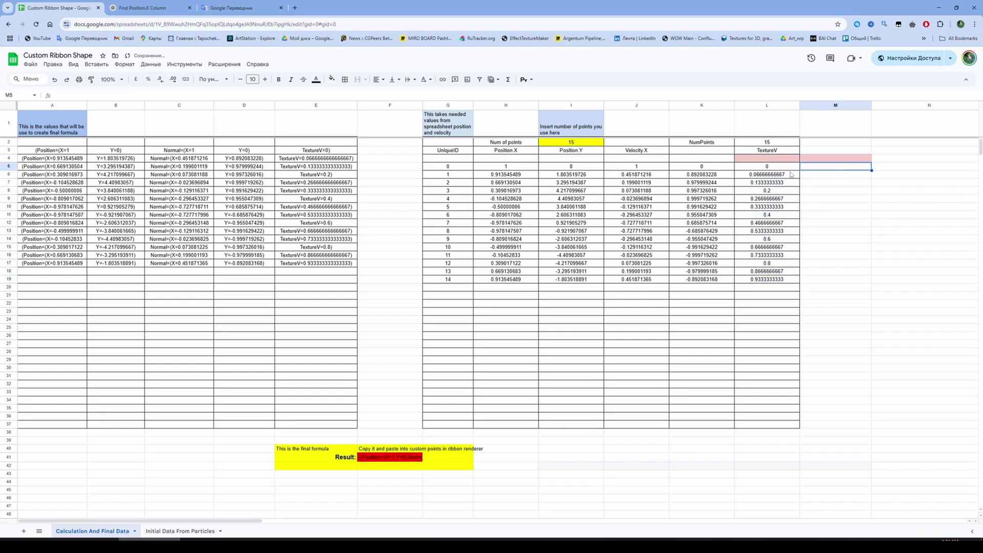
key(ctrl+y)
key(ctrl+y)
key(ctrl+y)
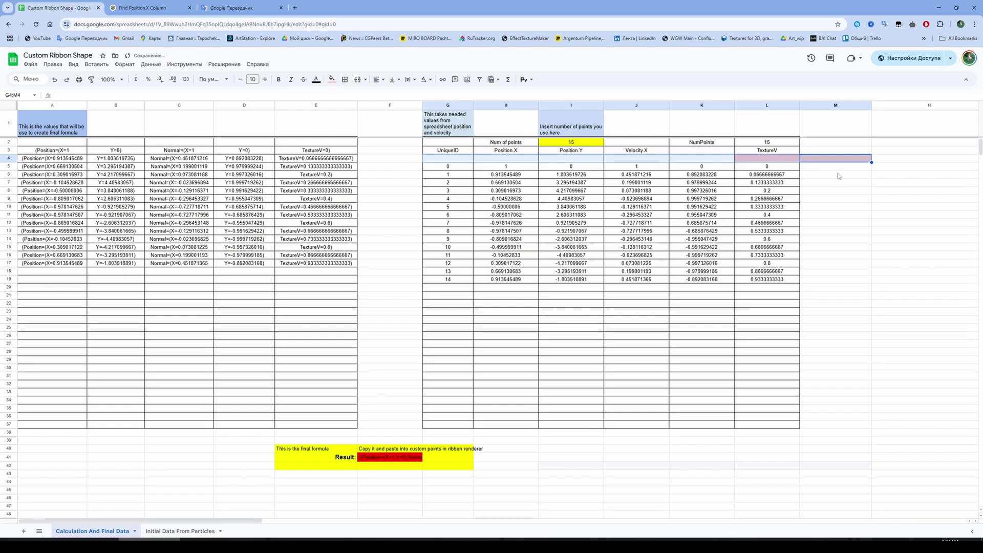
Step: Fill M5:M19 with 0 and use the zeros to replace every TextureV value in L5:L19
click(865, 167)
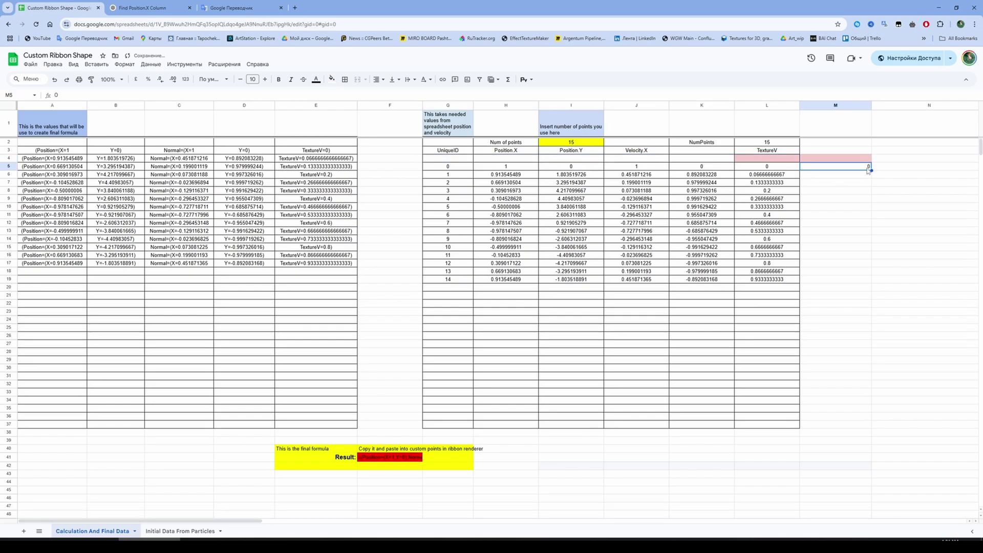
double_click(870, 171)
click(784, 170)
key(ctrl+v)
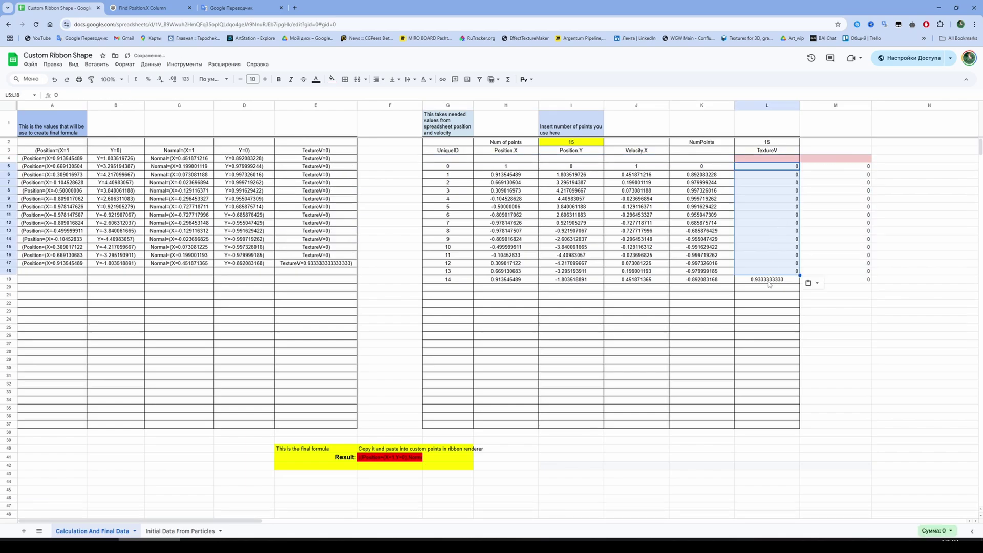
click(770, 280)
text(0)
key(Return)
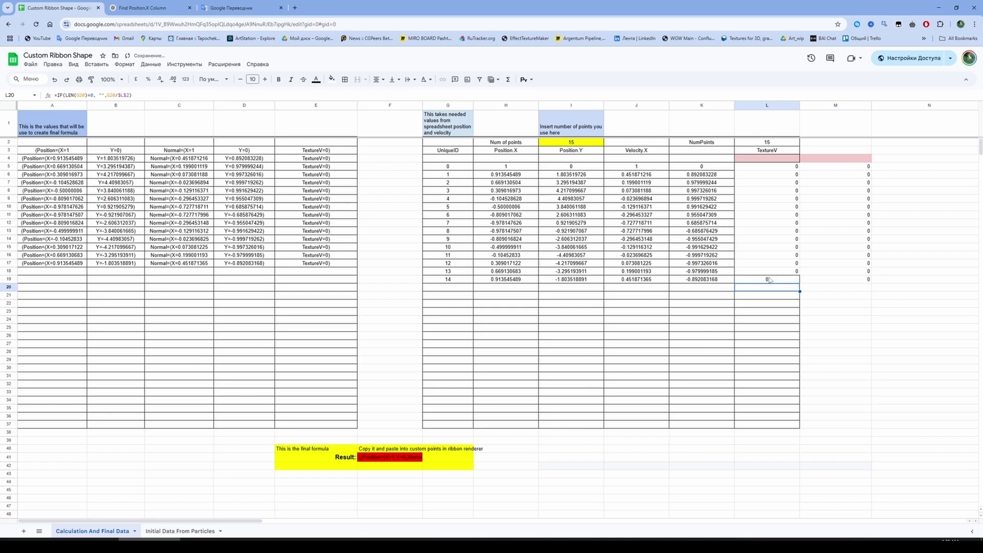
Step: Copy the final formula from F41, switch to Unreal Editor, paste it into the Ribbon Renderer's Custom Vertices and replay the preview from the start
click(819, 298)
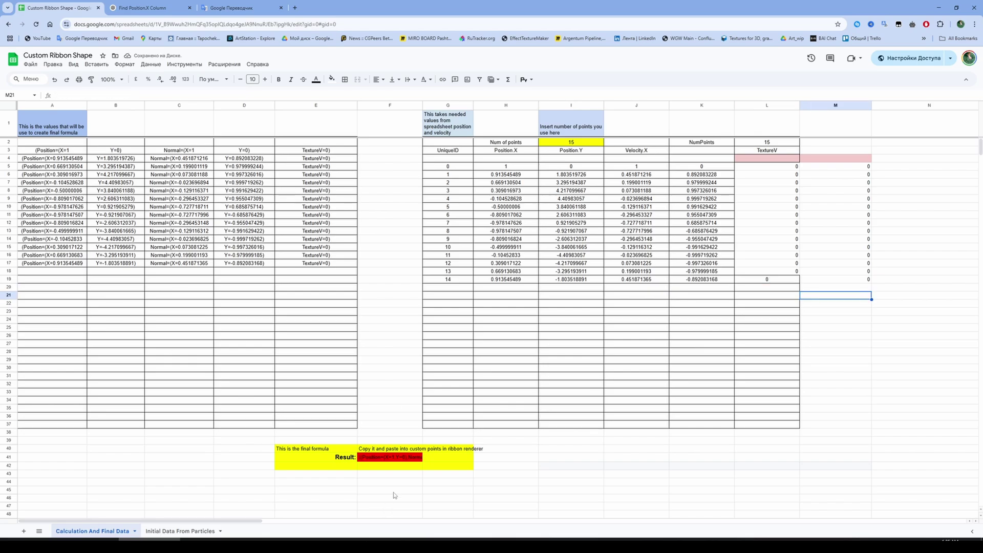
click(403, 460)
key(alt+Tab)
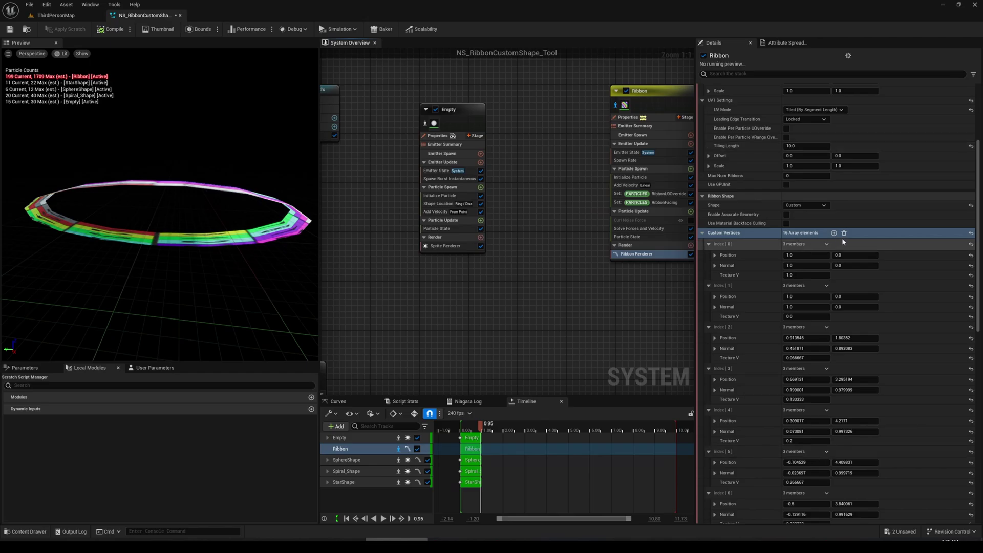
right_click(865, 236)
click(891, 260)
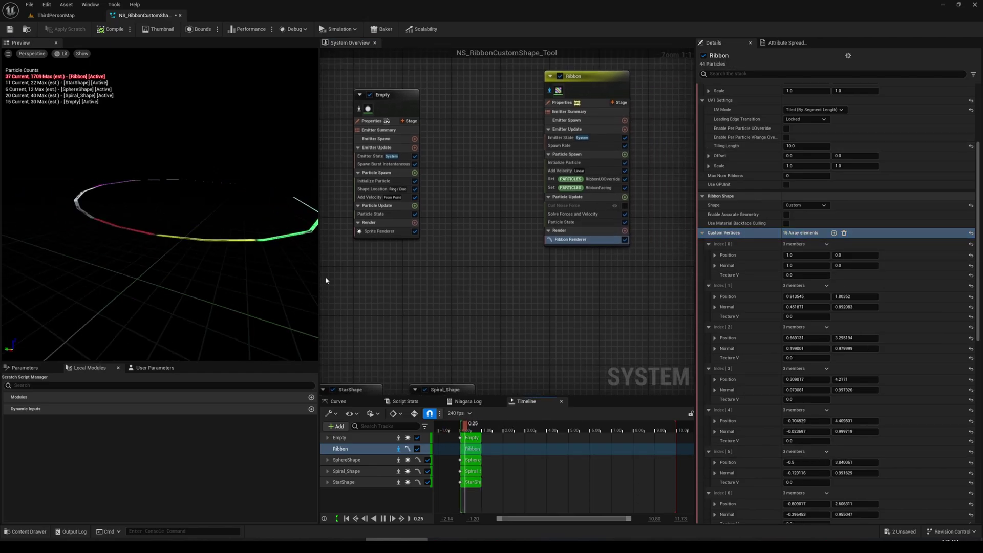
click(345, 518)
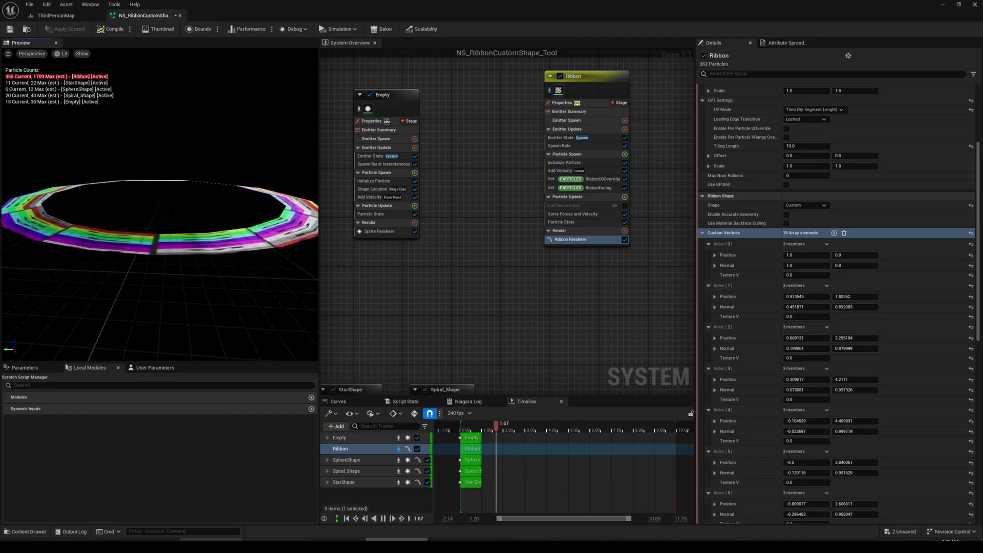
Step: Switch to the Google Sheet and undo the zero-fill and clearing edits to restore the TextureV formulas and the UV-fix point in row 4
key(alt+Tab)
click(598, 332)
key(ctrl+z)
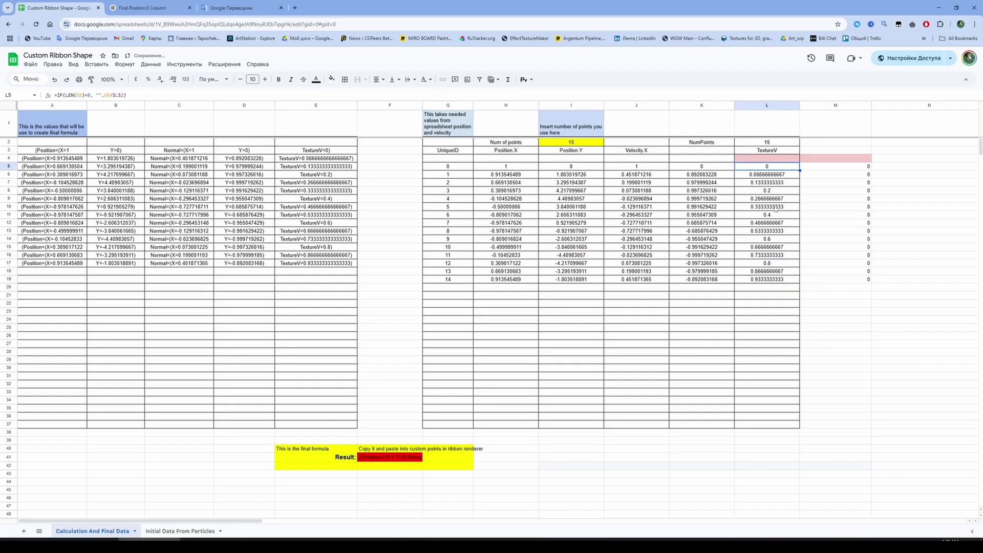
key(ctrl+z)
key(ctrl+z)
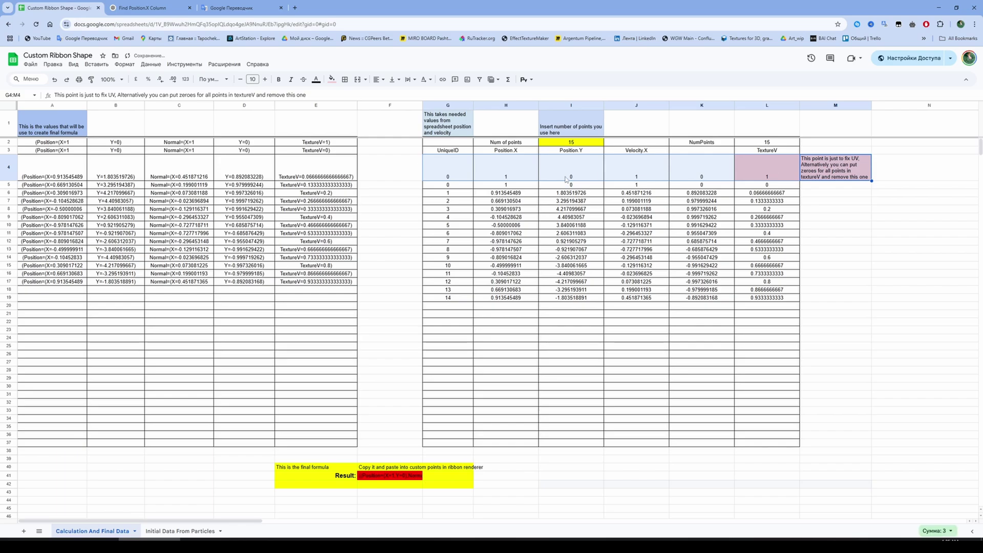
click(565, 179)
drag(766, 169, 776, 258)
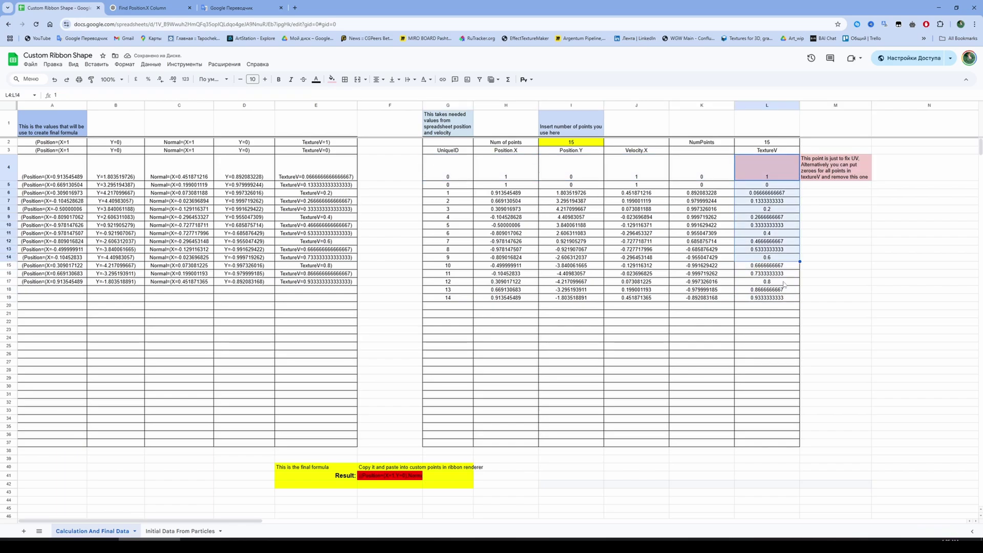
click(784, 241)
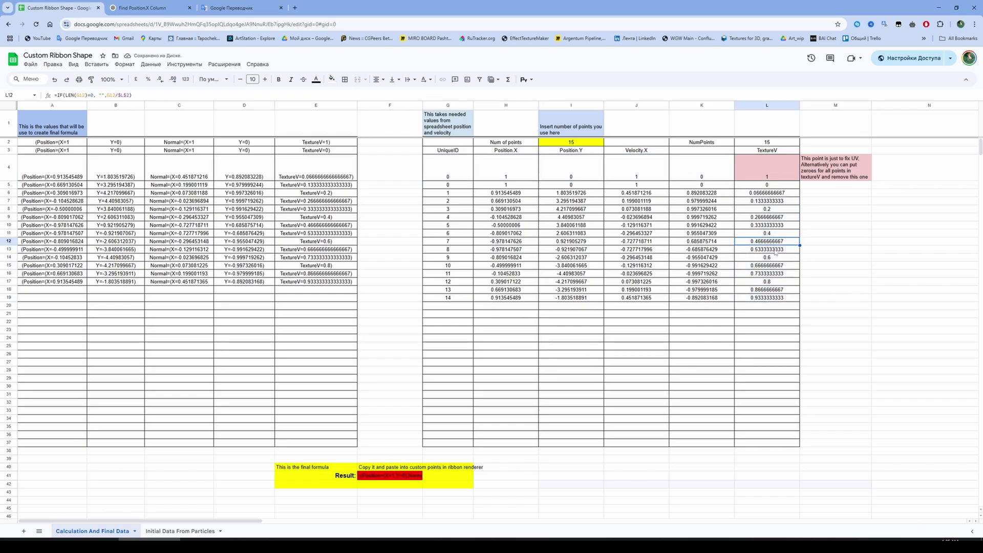
click(893, 305)
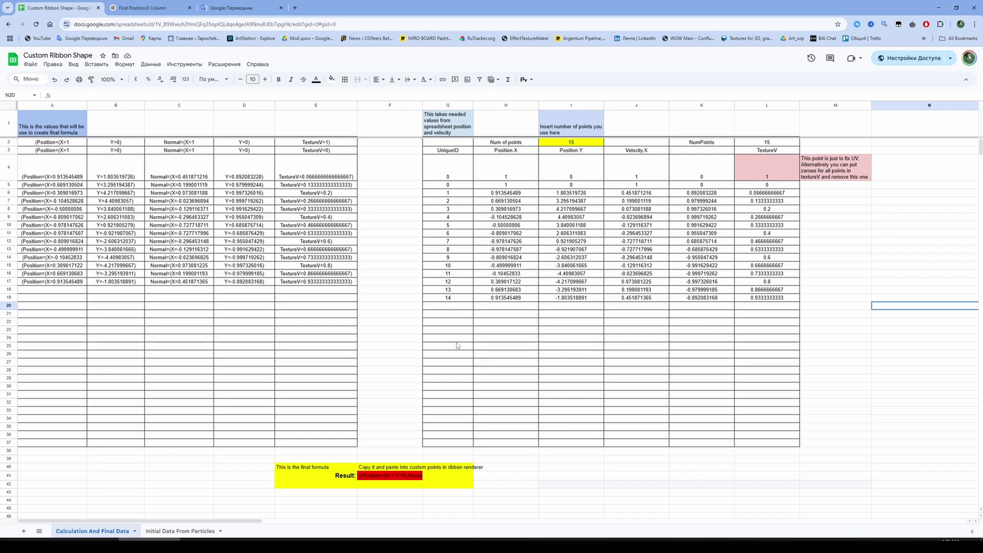
drag(766, 169, 768, 289)
click(910, 257)
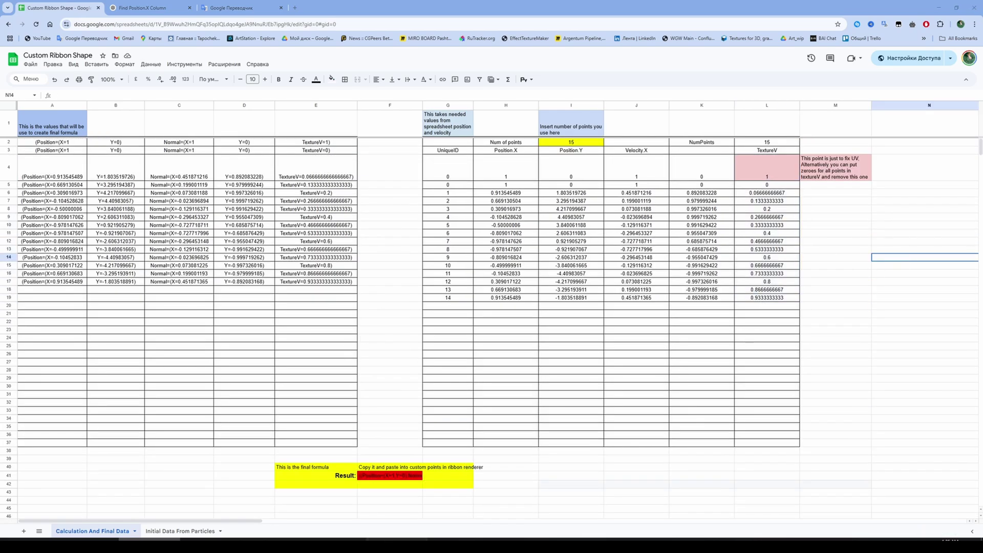
Step: Switch to Unreal Editor and select the Ribbon Renderer of the StarShape emitter
key(alt+Tab)
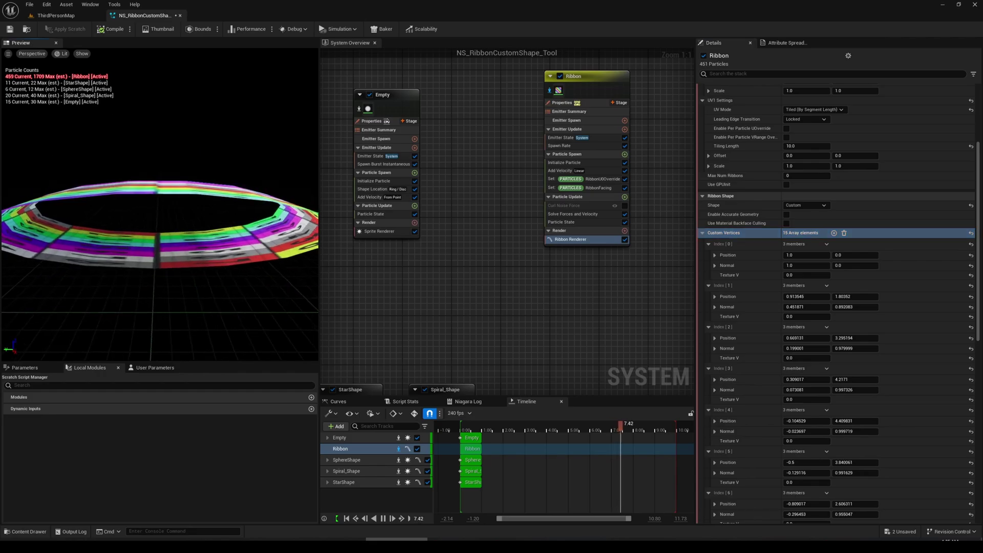
right_drag(532, 322, 490, 280)
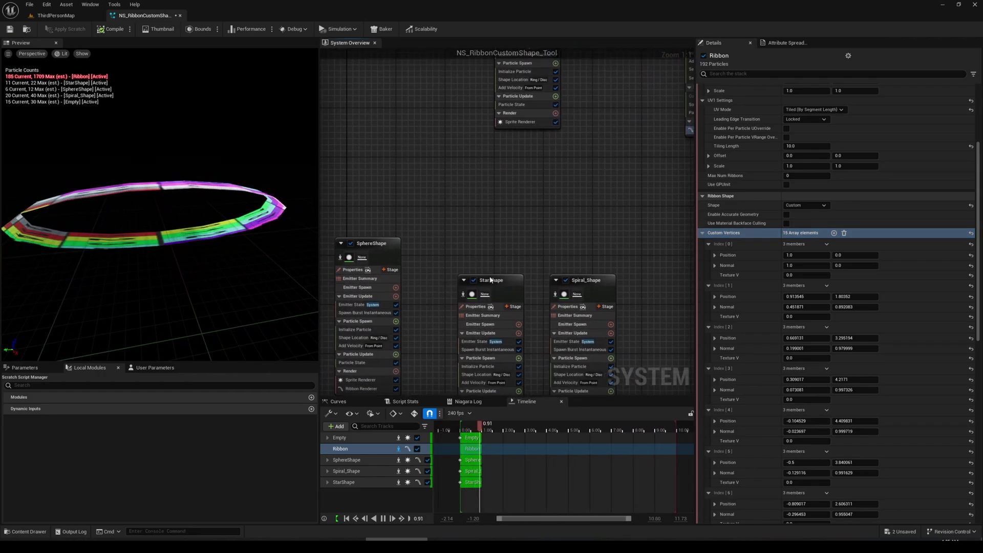
click(464, 294)
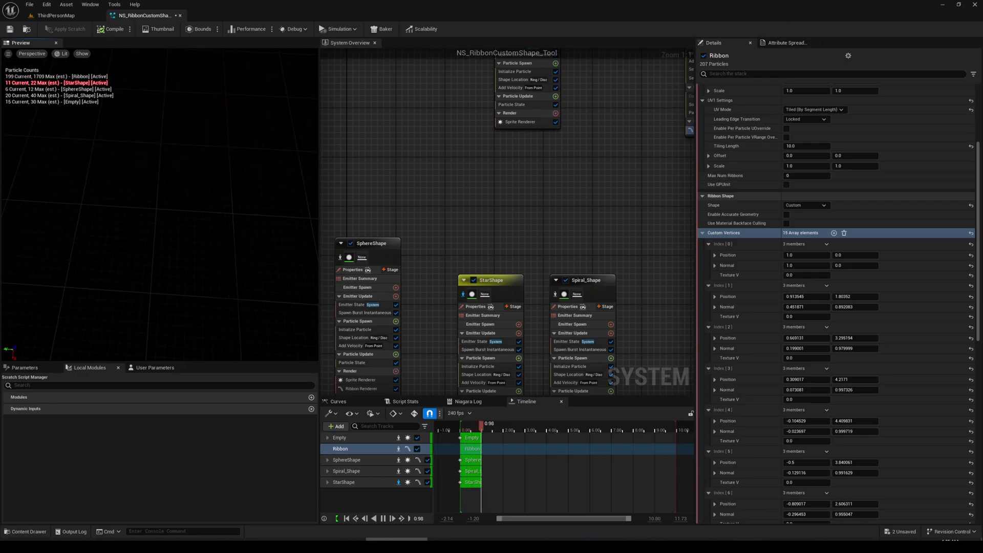
right_drag(460, 235, 429, 89)
click(461, 279)
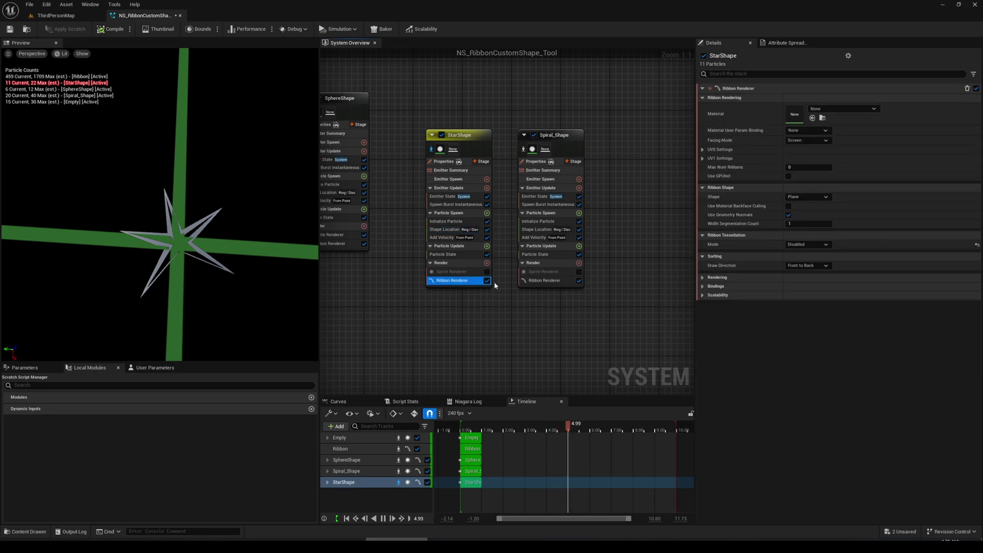
Step: Disable the StarShape emitter's Ribbon Renderer and enable its Sprite Renderer to show the individual points
click(486, 280)
click(487, 272)
click(462, 271)
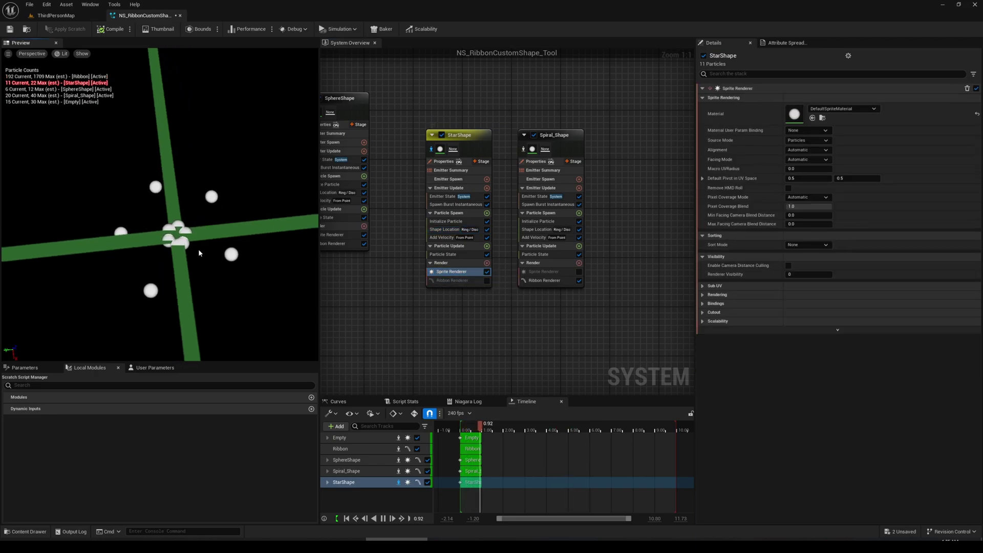
Step: Inspect the StarShape emitter's Shape Location and Add Velocity settings alongside the particle layout in the preview
click(445, 229)
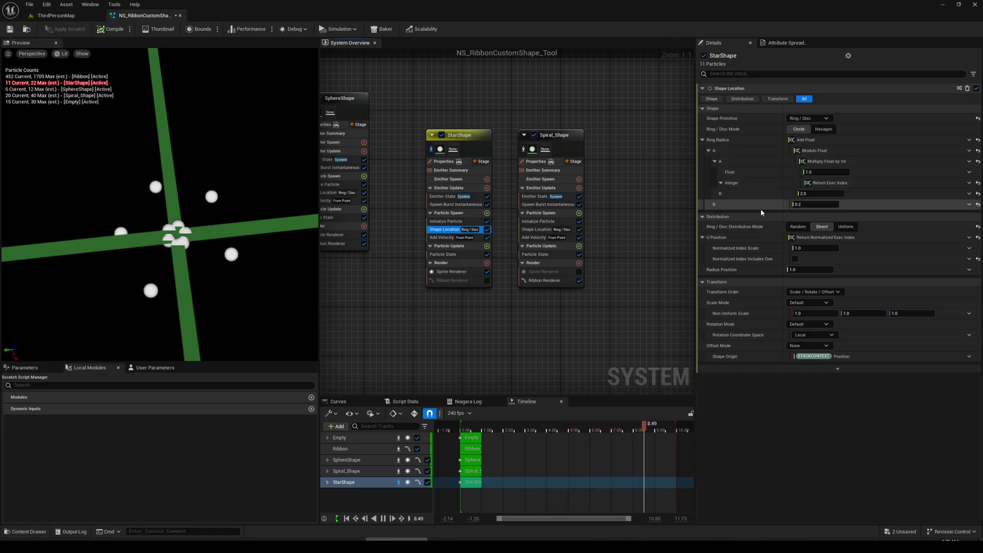
drag(210, 241, 184, 240)
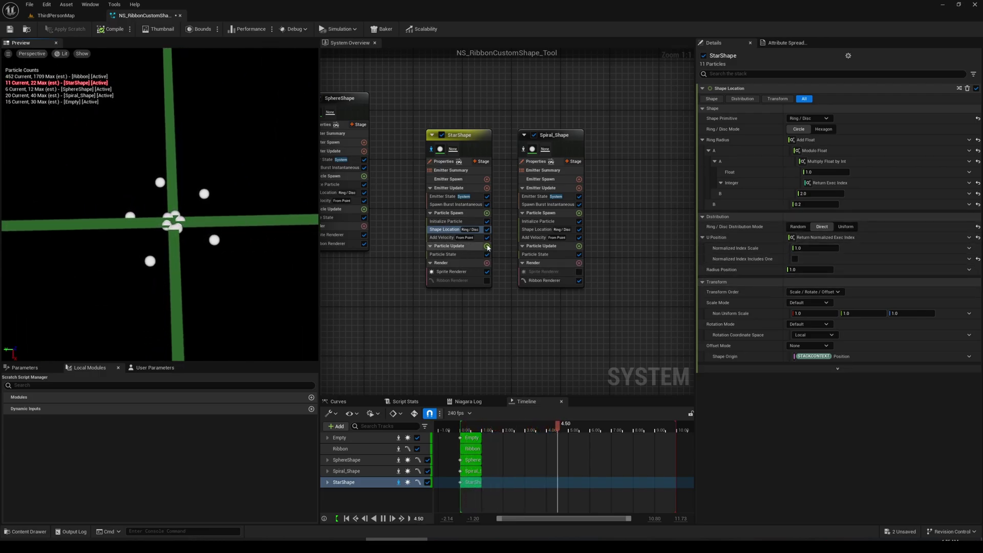
click(443, 237)
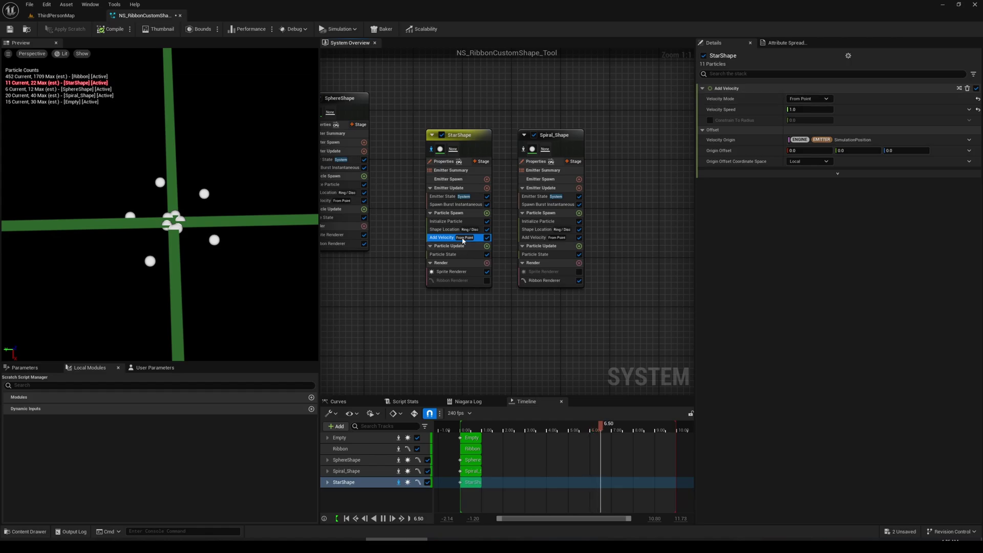
Step: Disable the StarShape emitter's Sprite Renderer and re-enable its Ribbon Renderer
click(457, 281)
click(487, 272)
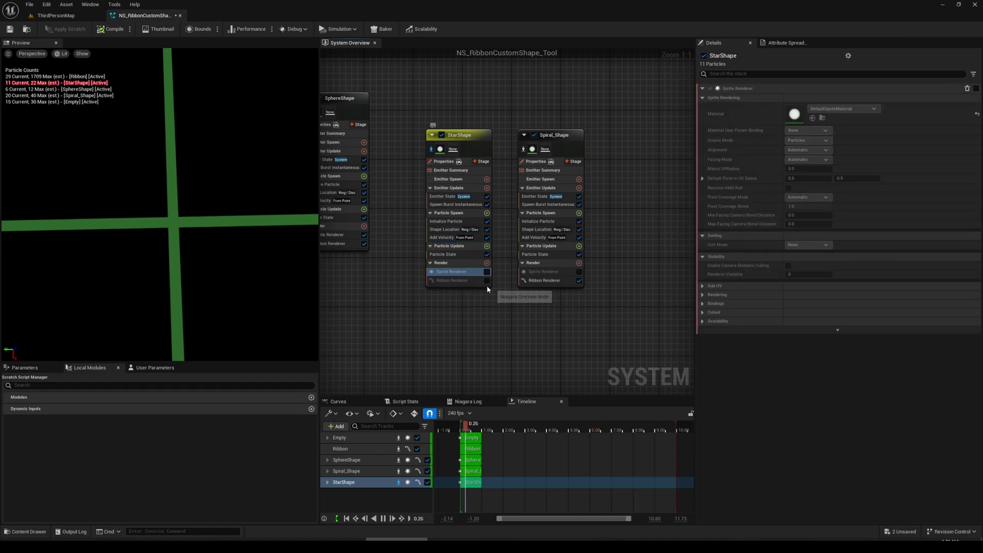
click(486, 281)
scroll(194, 230, down, 5)
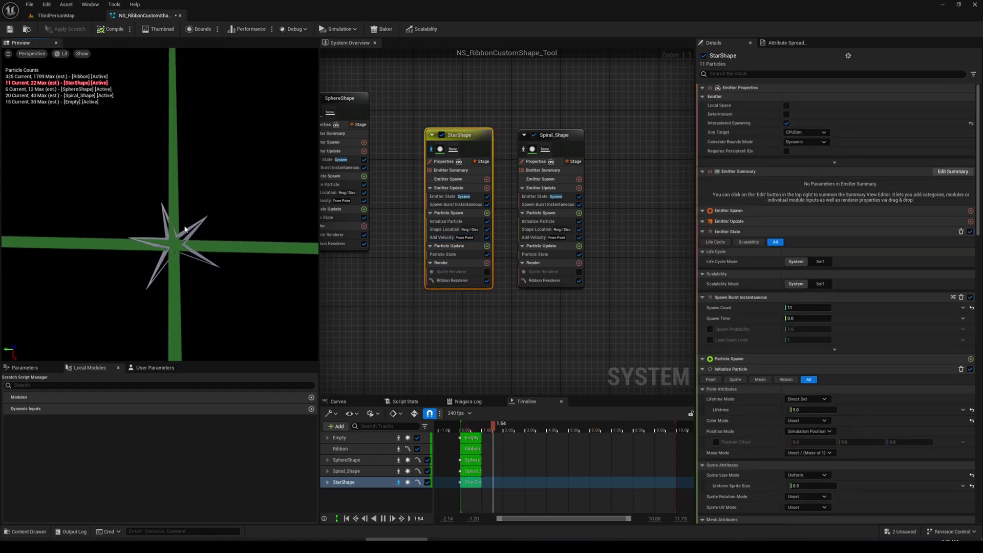
scroll(189, 233, up, 5)
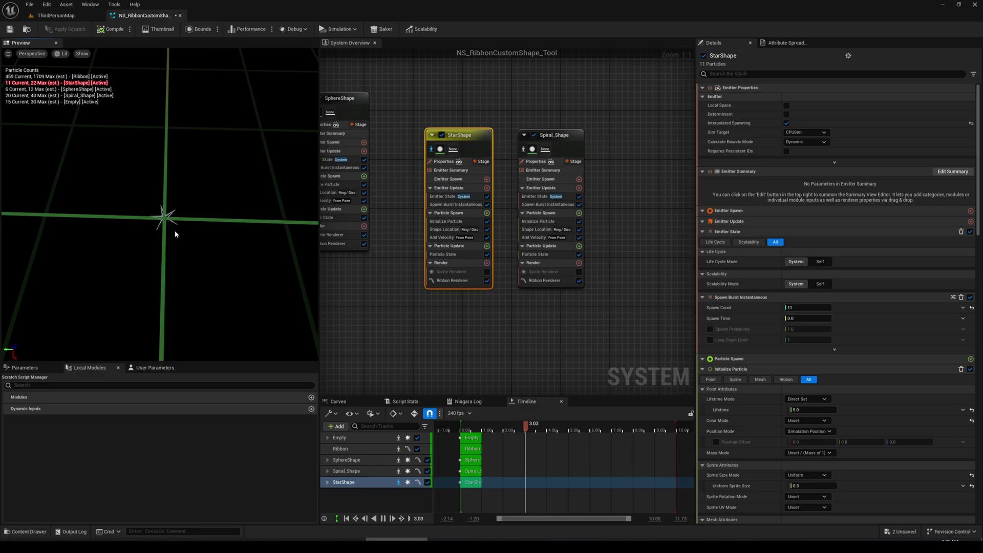
Step: Increase the B term of StarShape's Ring Radius Add Float to about 0.68 and capture the emitter's particle attributes
click(444, 229)
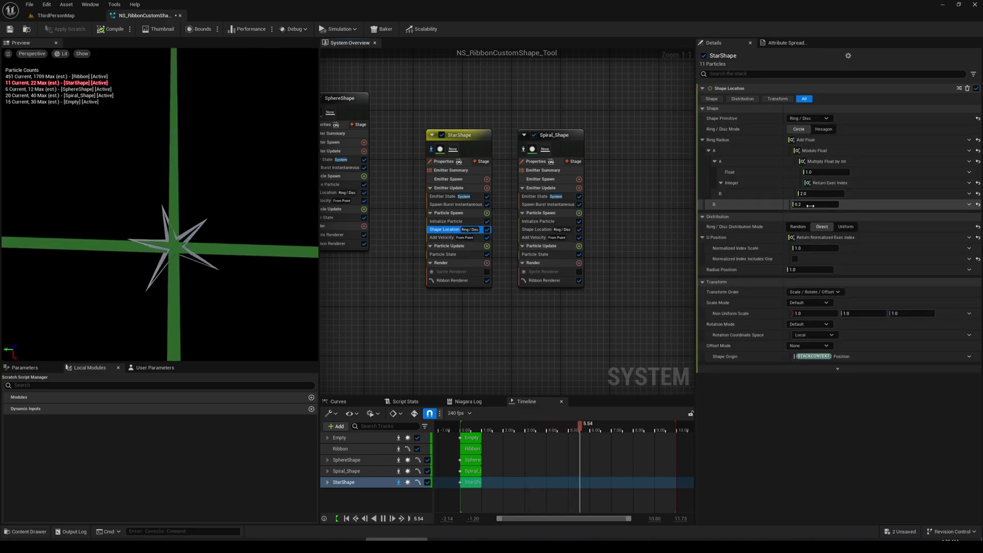
drag(819, 204, 847, 204)
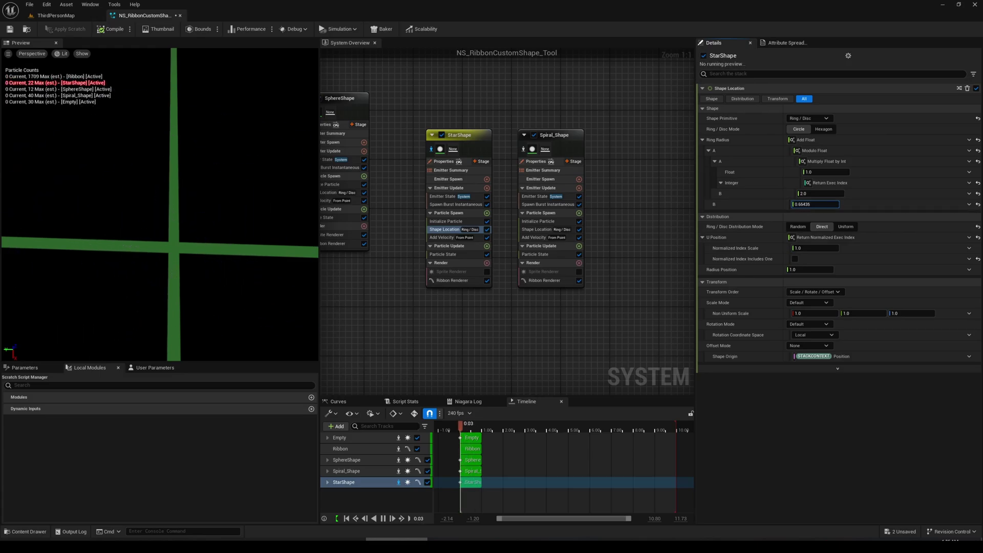
click(780, 43)
click(711, 53)
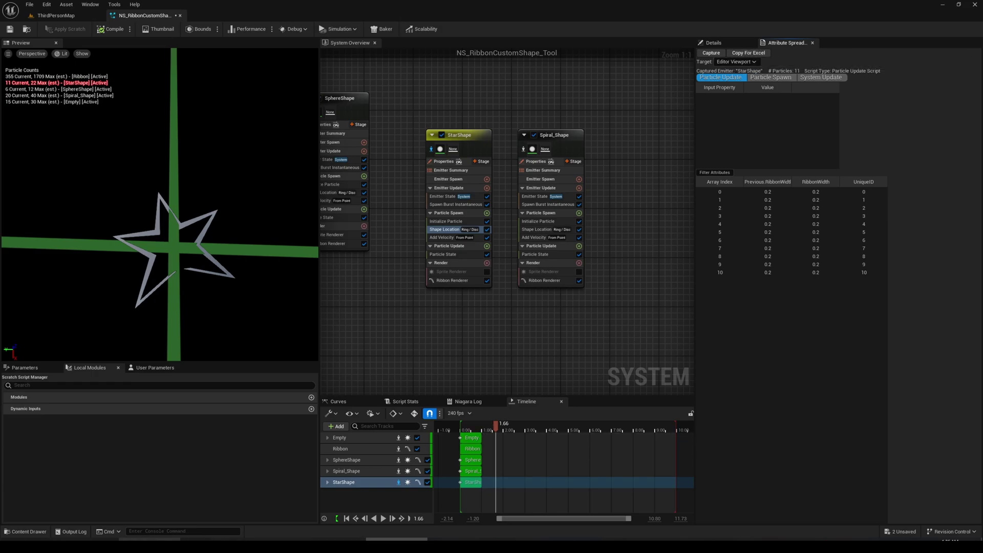
Step: Switch to the Google Sheet and replace all Initial Data From Particles table contents with the copied StarShape attributes, starting at B7
key(alt+Tab)
click(179, 531)
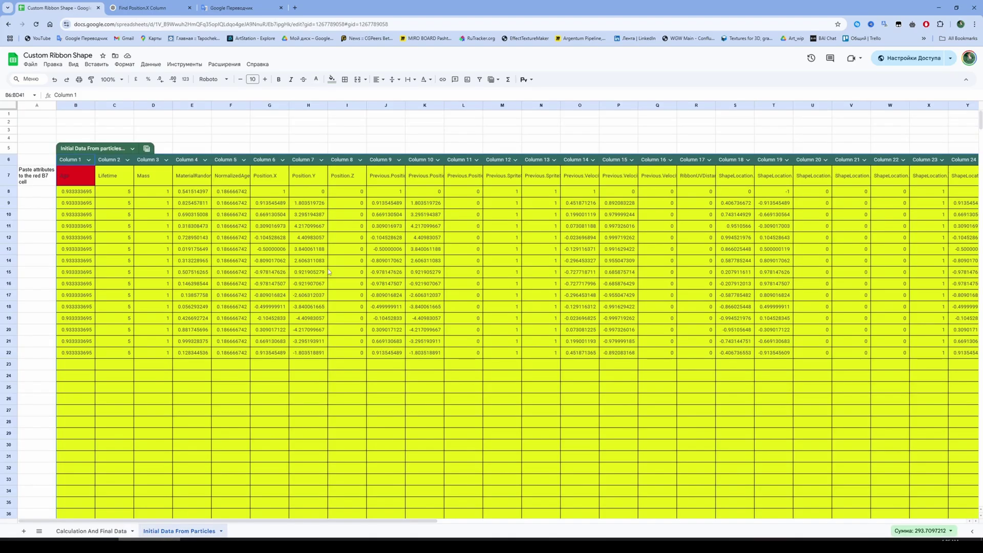
click(94, 182)
key(ctrl+a)
key(Delete)
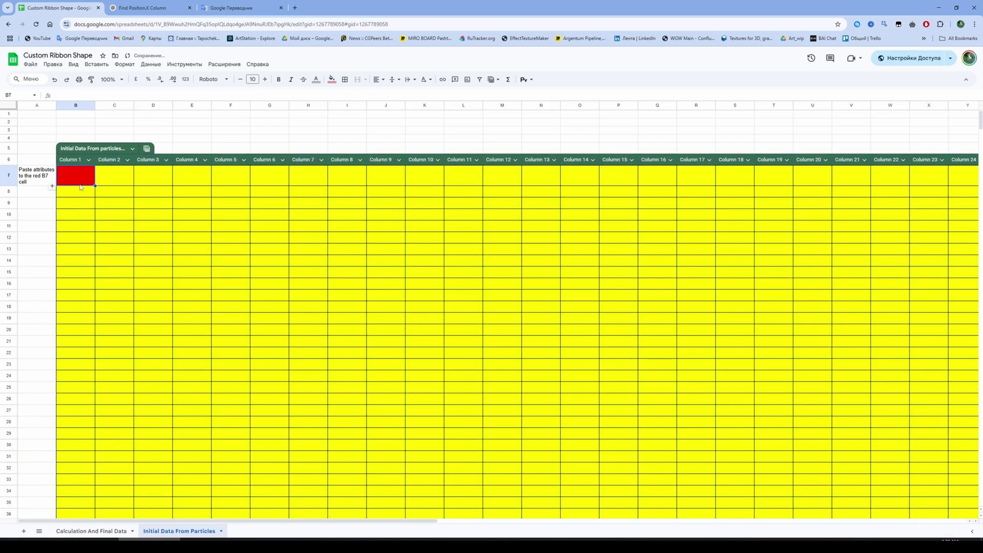
key(ctrl+v)
Step: Check StarShape's spawn count in Unreal Editor and set the number of points in I2 of Calculation And Final Data to 11
click(81, 532)
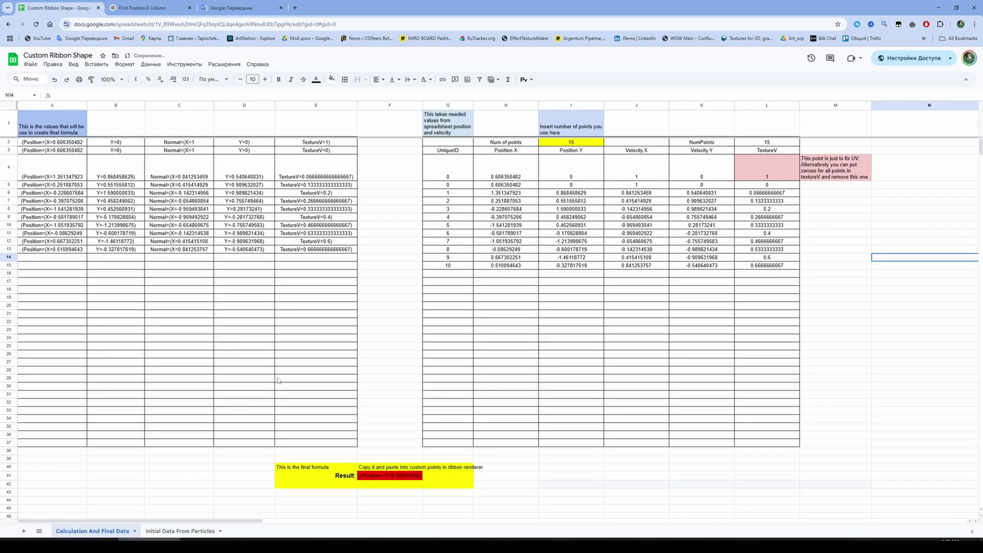
click(377, 473)
key(alt+Tab)
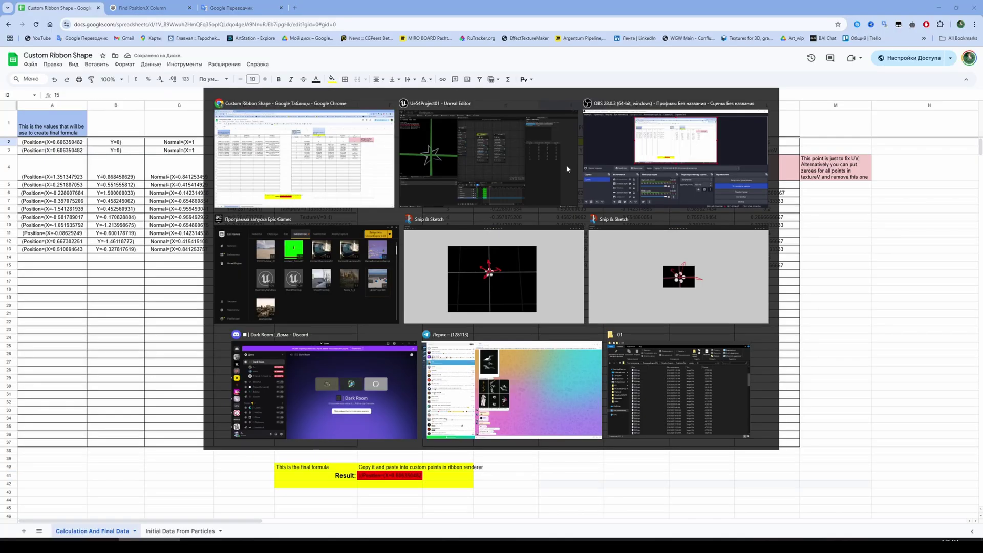
click(459, 206)
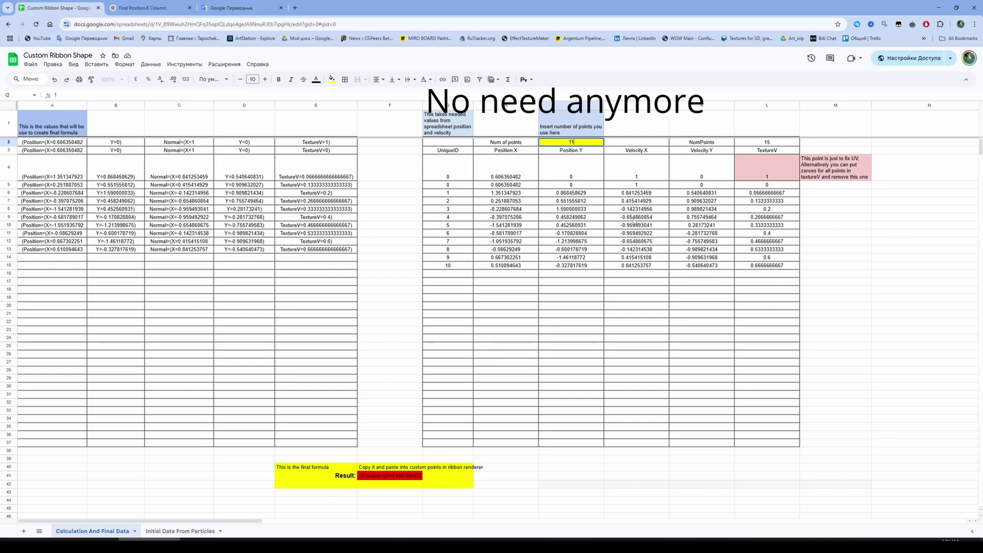
click(842, 302)
click(766, 266)
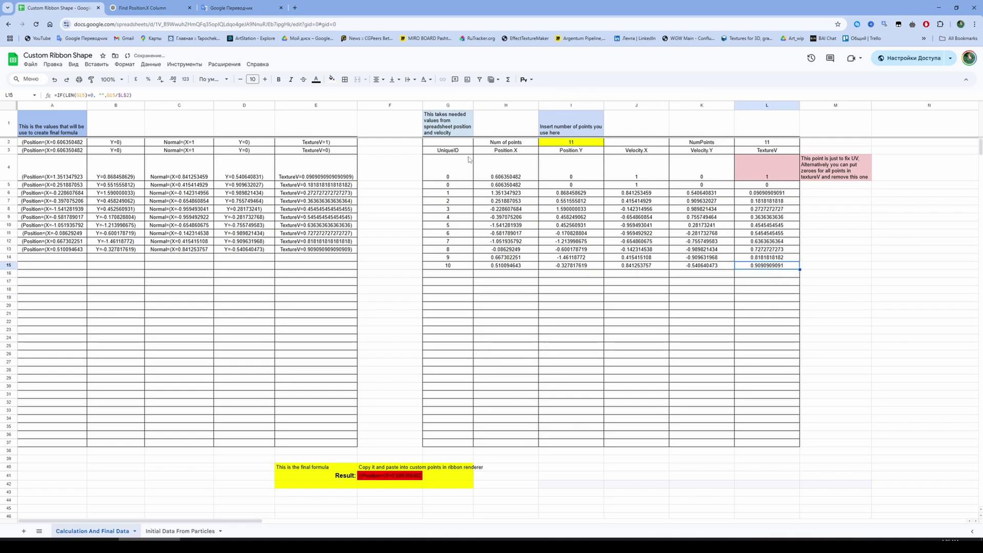
Step: Copy the star's final formula from F41 and paste it into the Custom Vertices of the Ribbon emitter's Ribbon Renderer in Unreal Editor
click(410, 478)
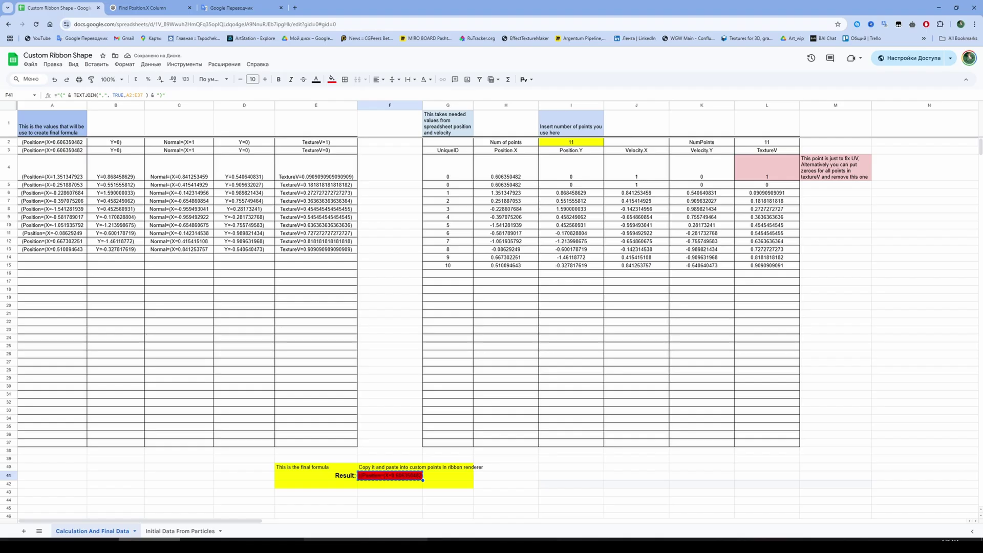
key(alt+Tab)
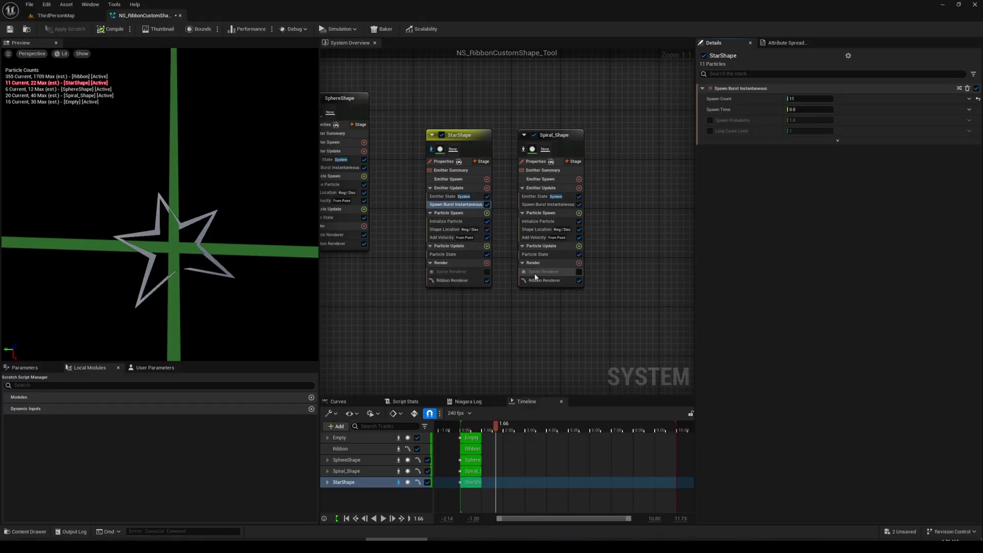
right_drag(469, 226, 464, 448)
right_drag(487, 211, 431, 198)
click(491, 266)
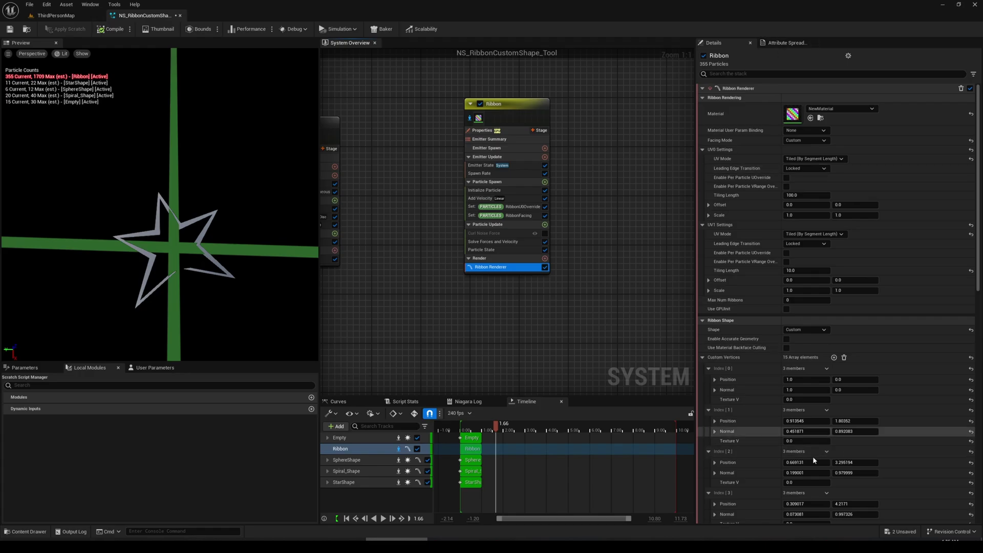
scroll(852, 242, down, 5)
click(870, 227)
click(899, 250)
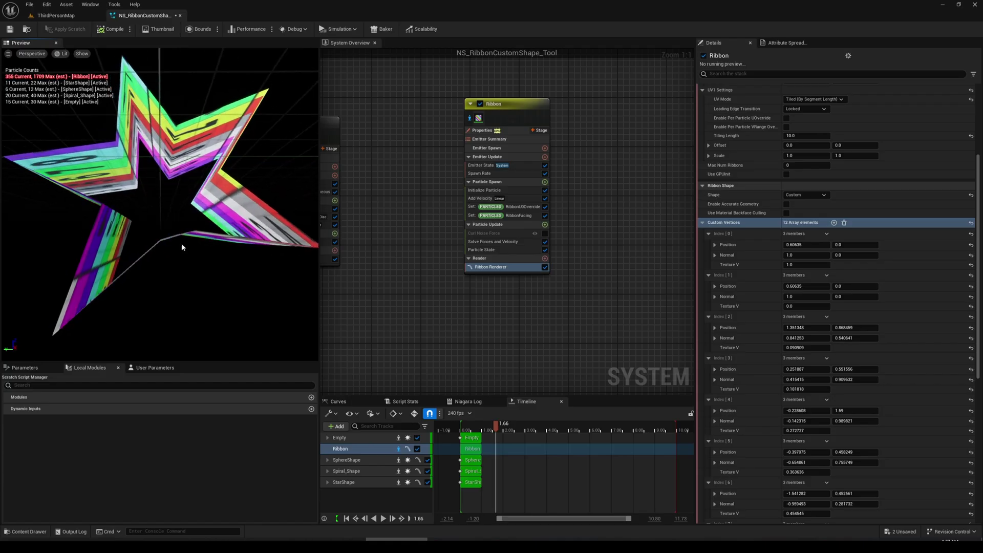
key(alt+Tab)
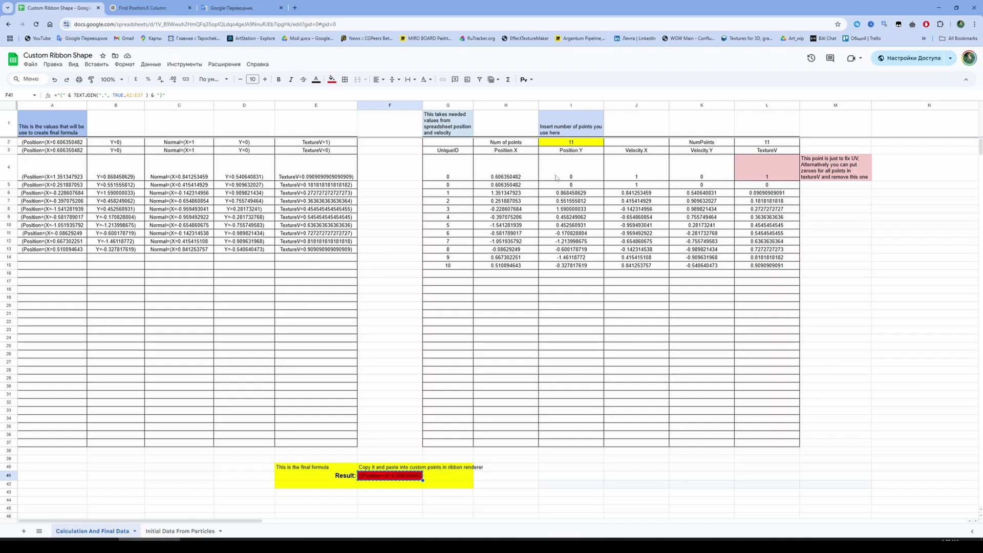
key(alt+Tab)
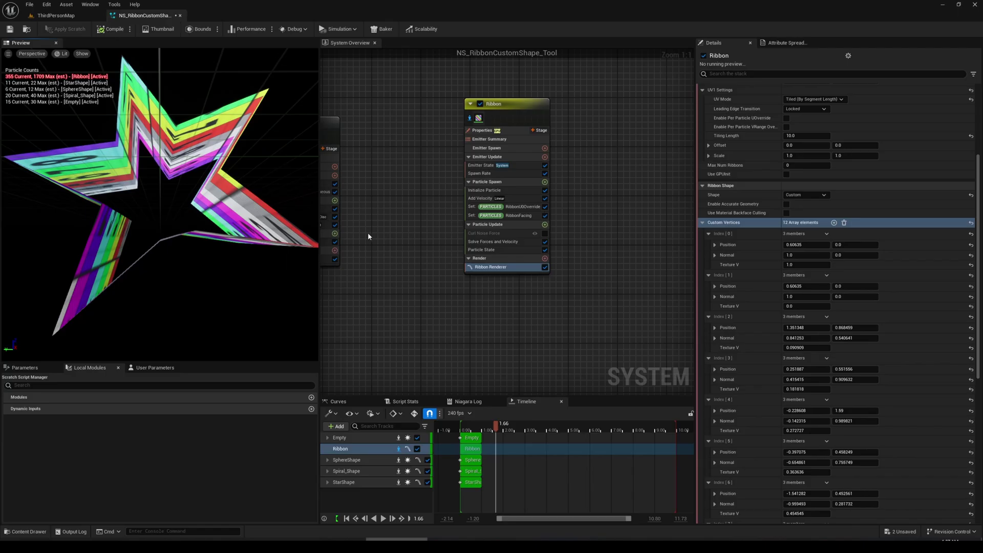
right_drag(418, 181, 419, 353)
click(408, 346)
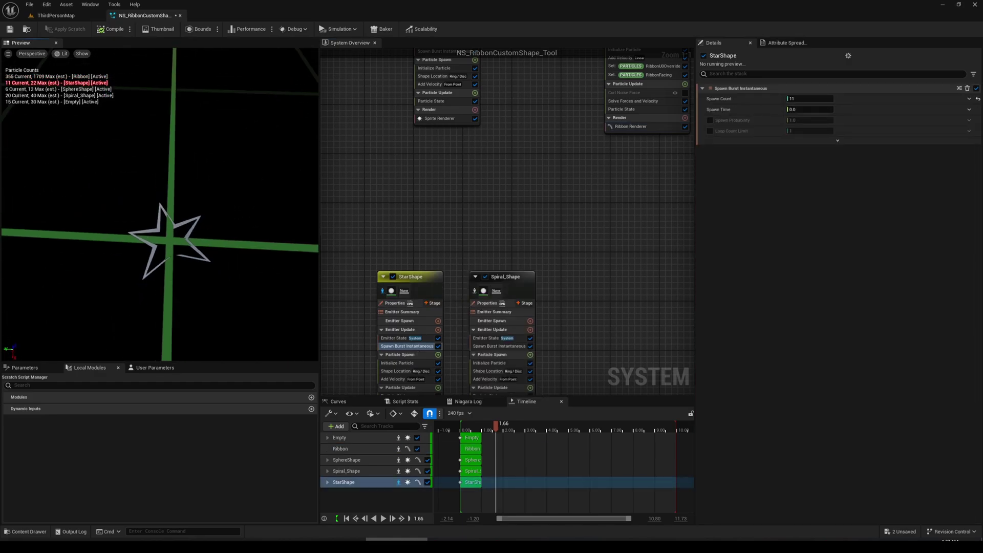
right_drag(474, 206, 328, 408)
click(463, 183)
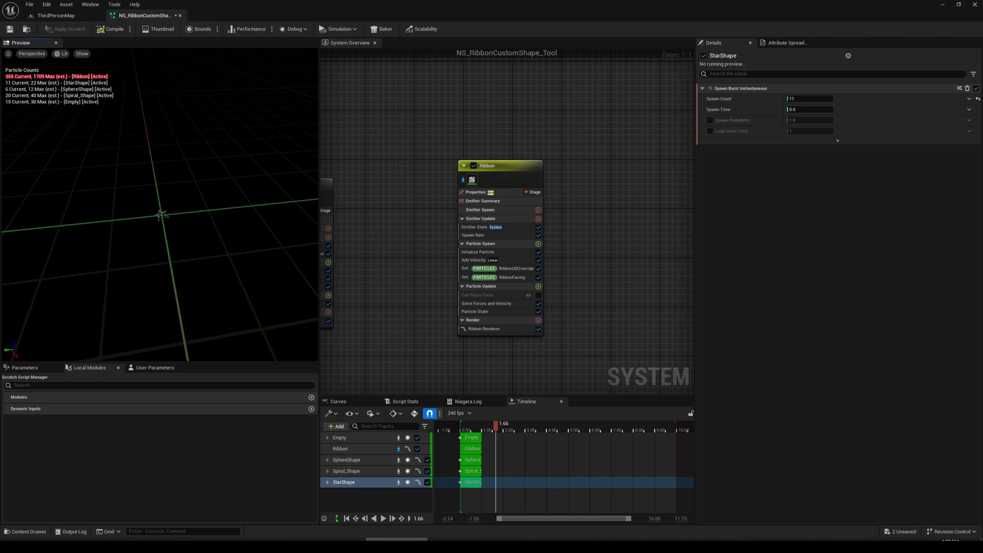
Step: Move the NS_RibbonCustomShape_Tool actor around ThirdPersonMap and examine its star-shaped ribbon from several angles
click(56, 15)
key(f)
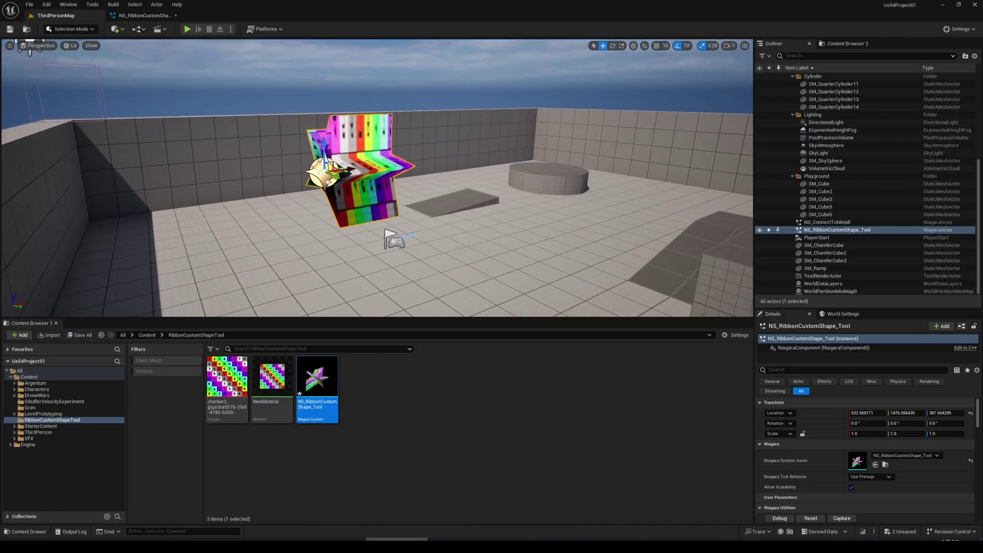
drag(336, 174, 576, 46)
mouse_move(592, 151)
alt+mouse_down()
mouse_move(643, 153)
mouse_move(592, 151)
alt+mouse_up()
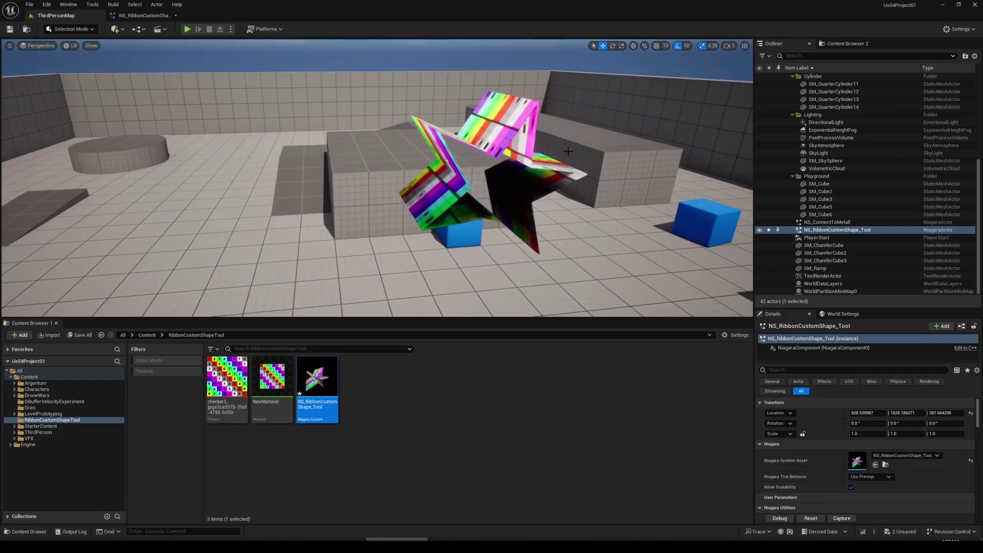
alt+drag(551, 124, 511, 133)
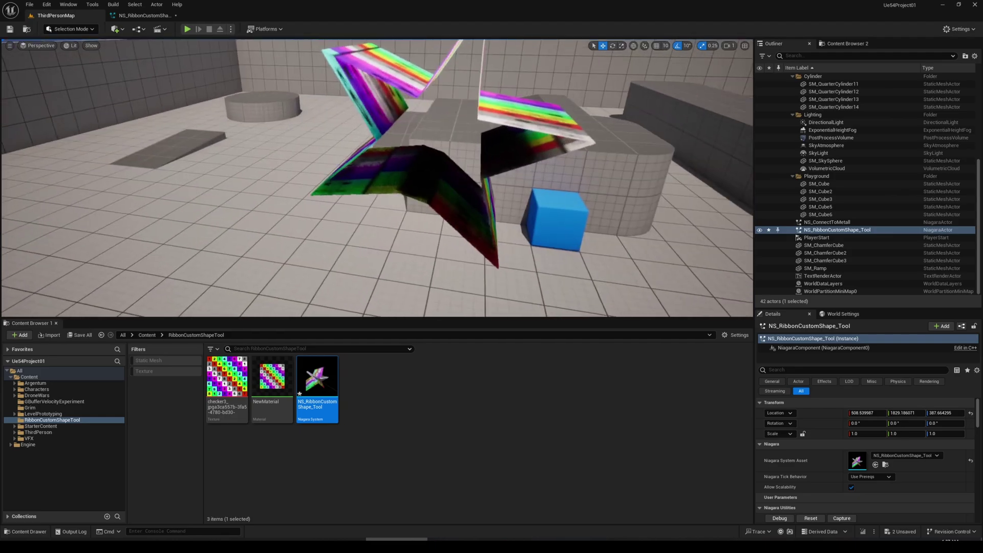
alt+drag(435, 136, 390, 128)
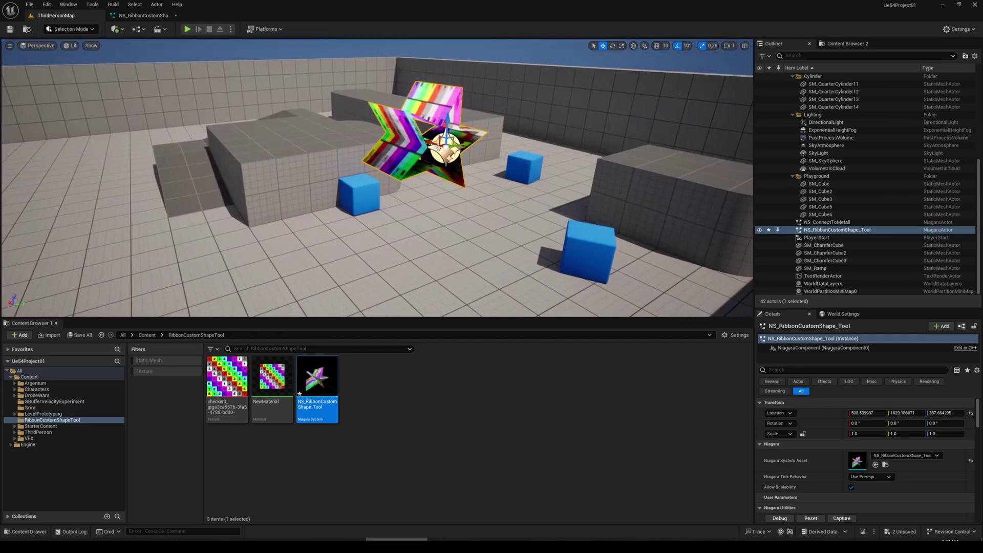
drag(466, 145, 276, 134)
right_drag(439, 164, 439, 163)
Step: In the Niagara system, try Spiral_Shape's Shape Location Ring Radius Normalized Index Scale at 1.0 and set it to 2.0
click(138, 19)
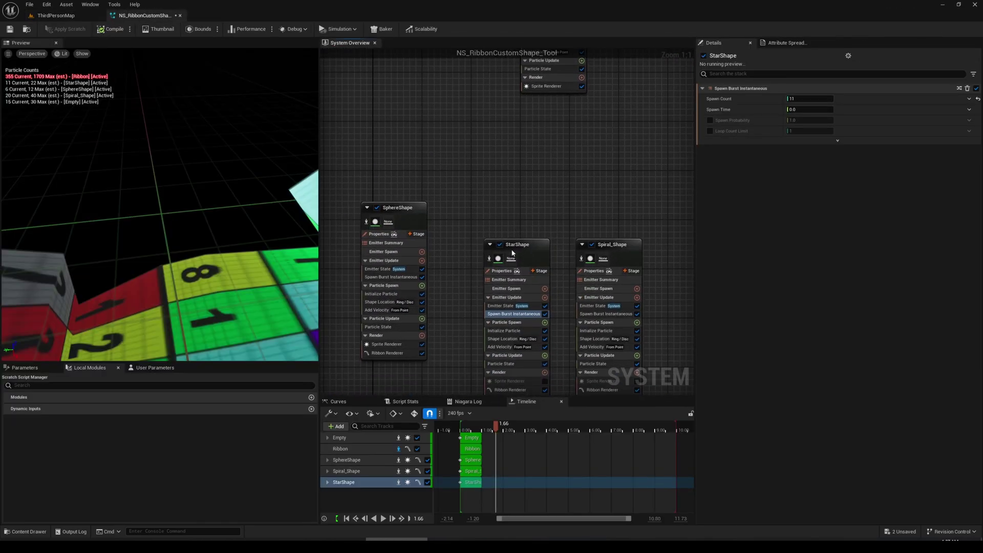
click(581, 263)
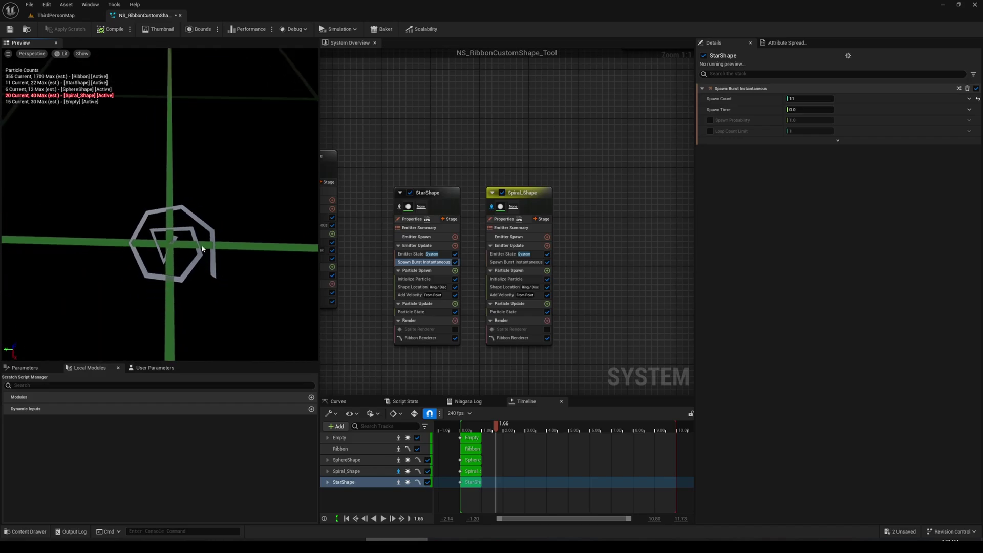
click(474, 258)
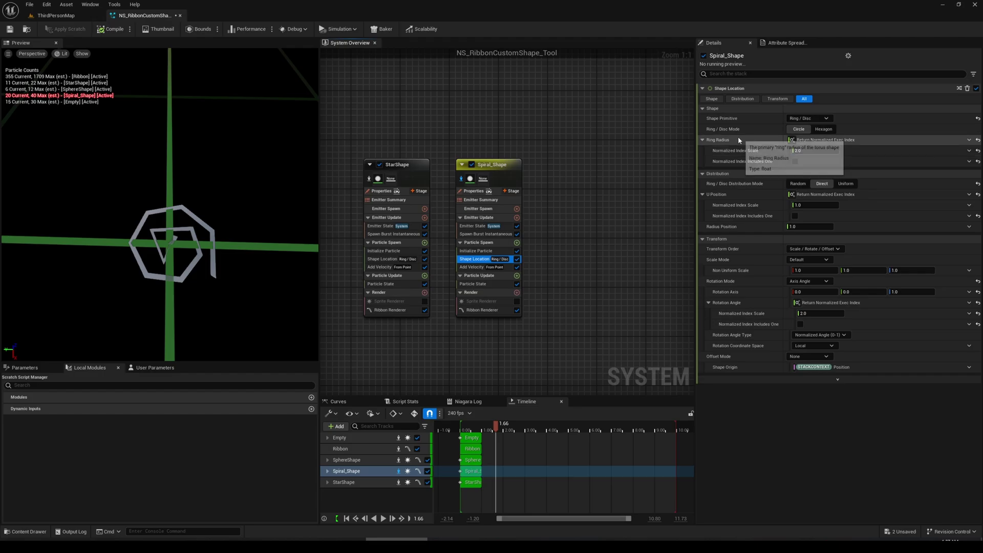
click(796, 150)
text(1)
key(Return)
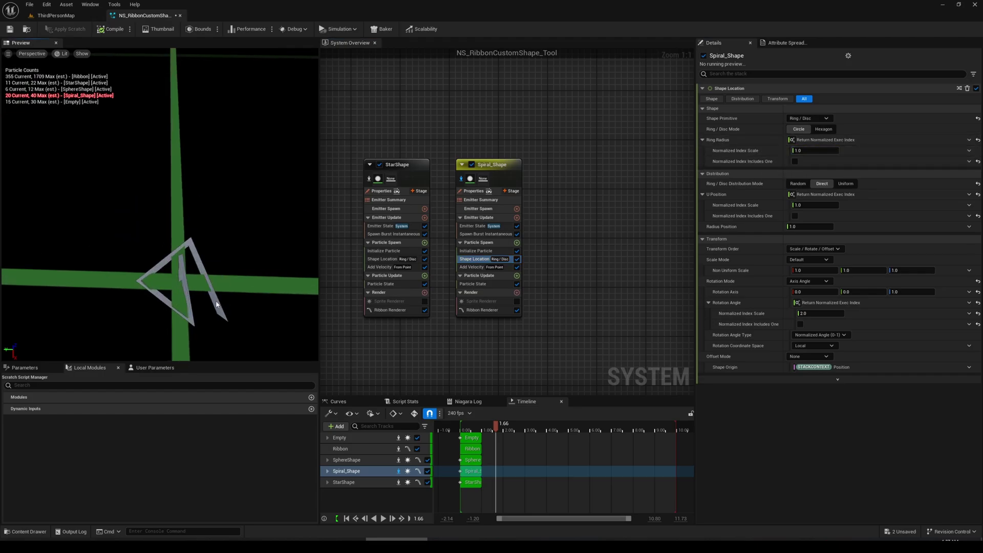
click(803, 150)
text(2)
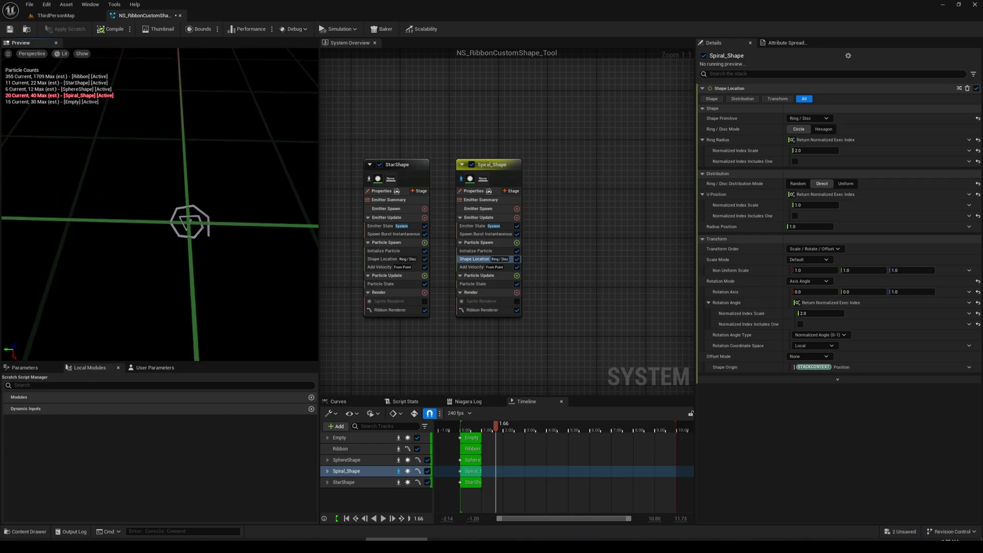
Step: Reduce the Normalized Index Scale of Spiral_Shape's Rotation Angle to about 1.0 and check the spiral preview
click(798, 194)
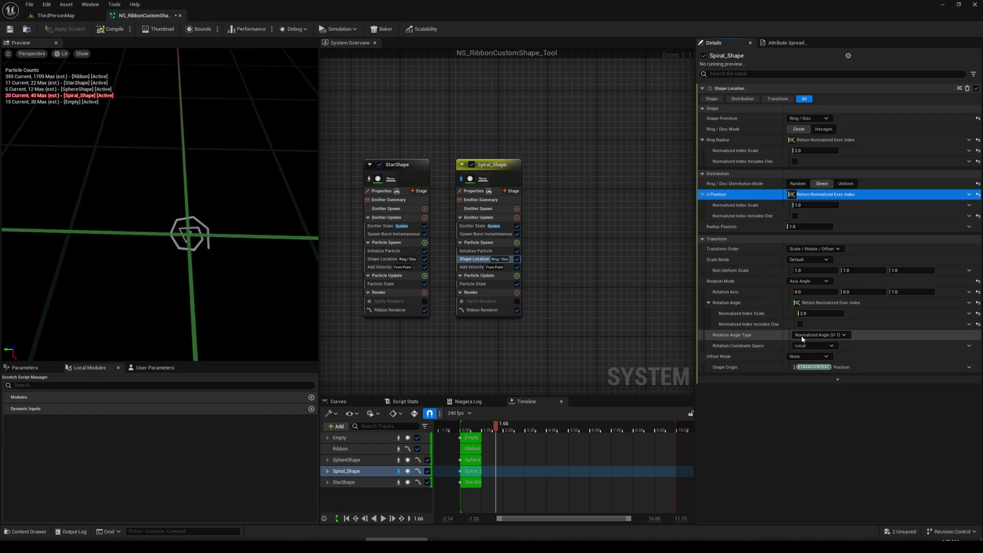
click(791, 303)
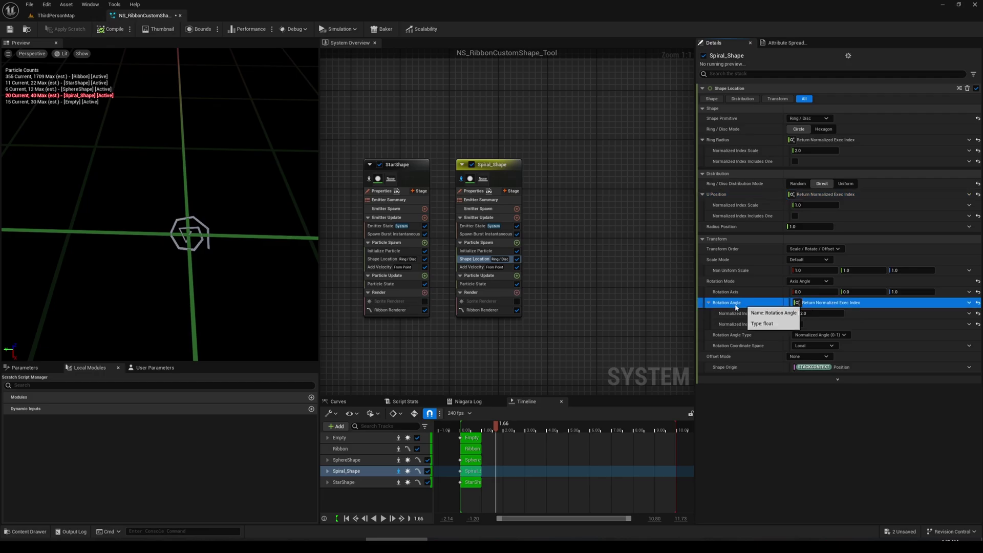
click(817, 313)
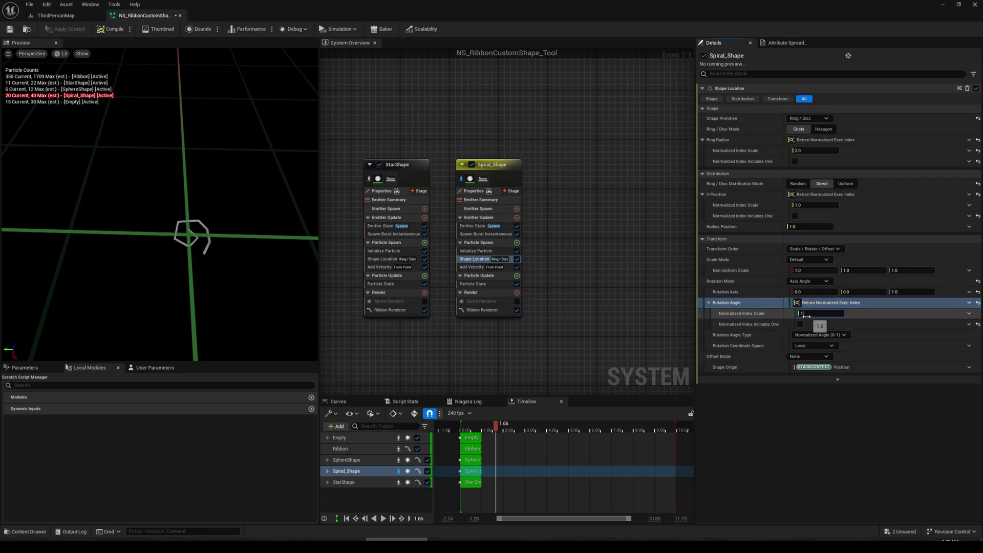
text(1)
click(772, 315)
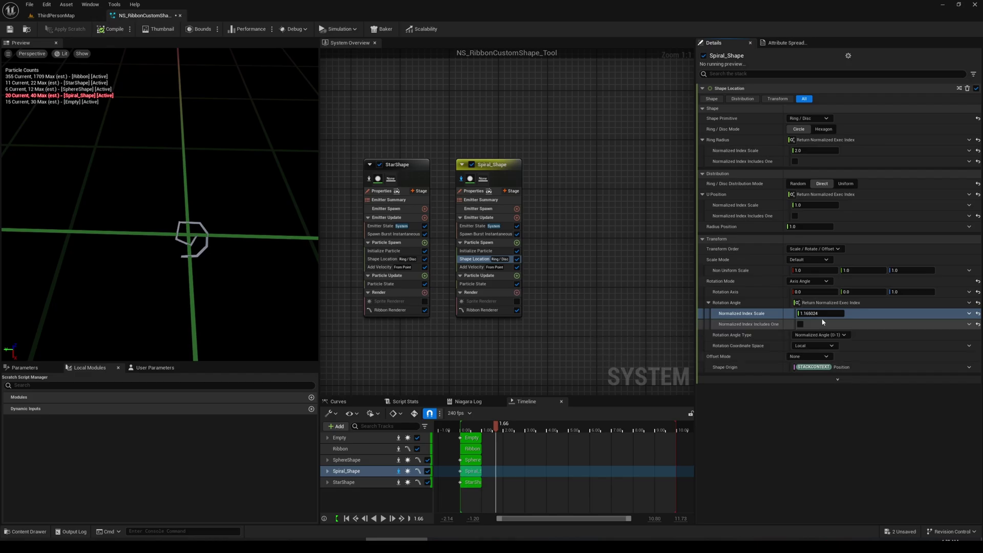
drag(819, 314, 845, 313)
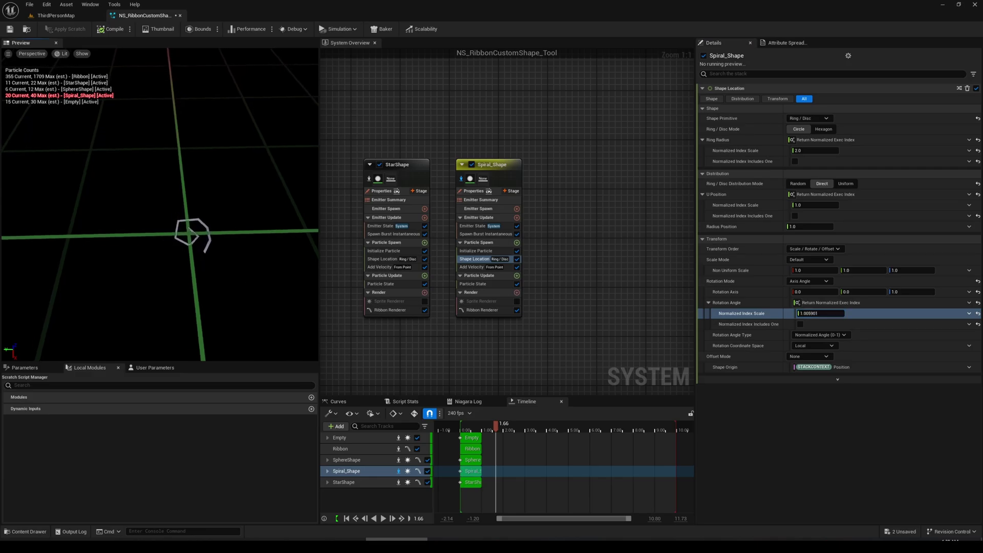
scroll(243, 268, up, 5)
scroll(242, 267, down, 6)
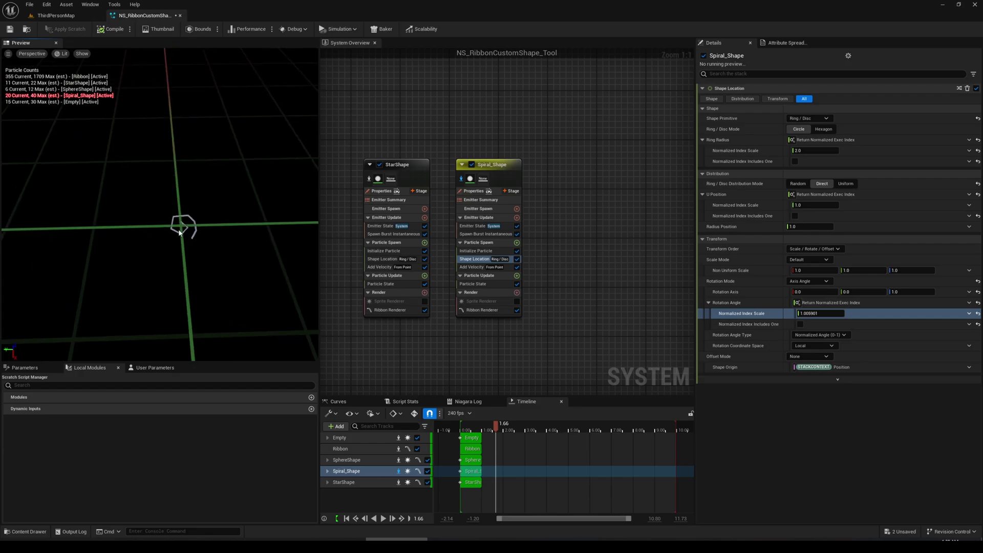
Step: Raise Spiral_Shape's Rotation Angle Normalized Index Scale to about 1.14
drag(819, 314, 829, 314)
scroll(174, 247, up, 3)
scroll(183, 249, down, 1)
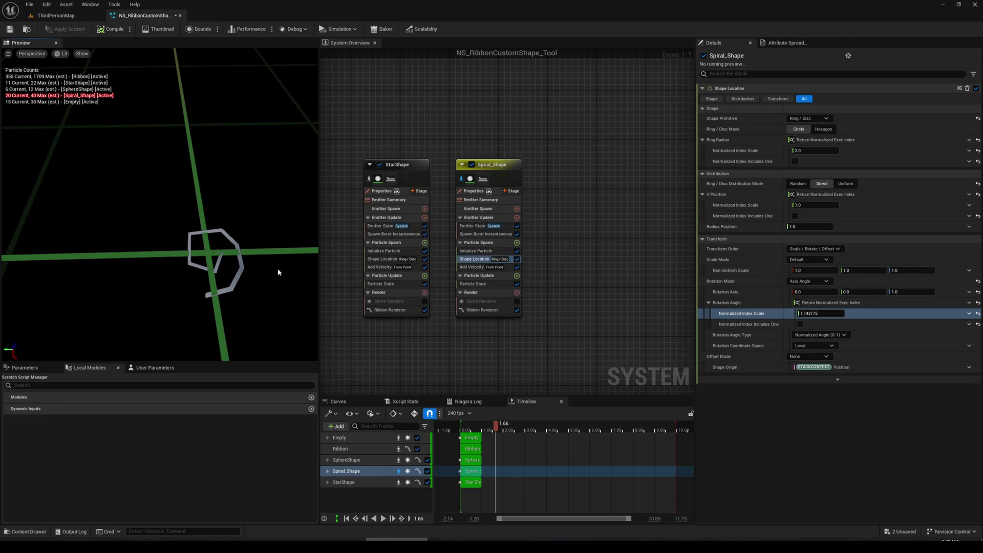
scroll(278, 271, down, 5)
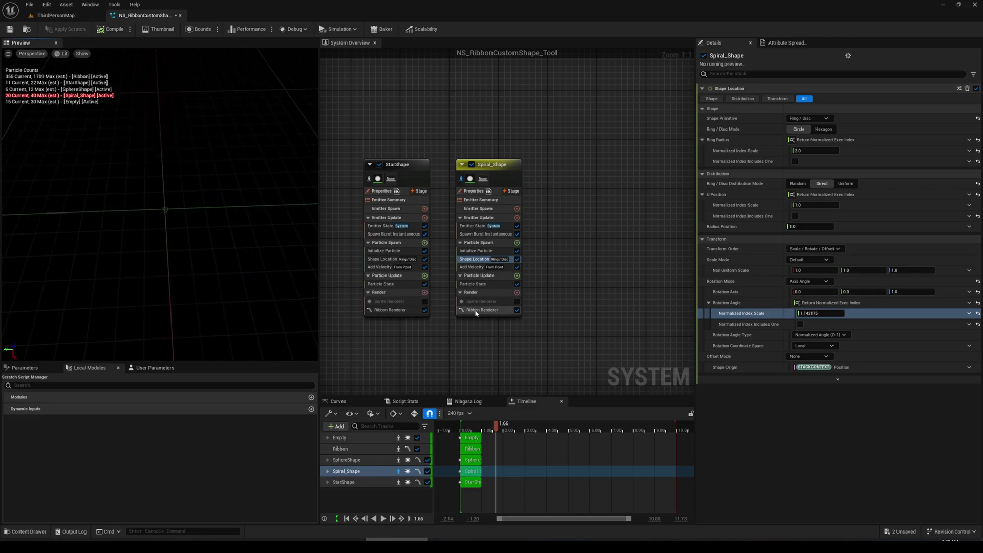
scroll(225, 231, up, 5)
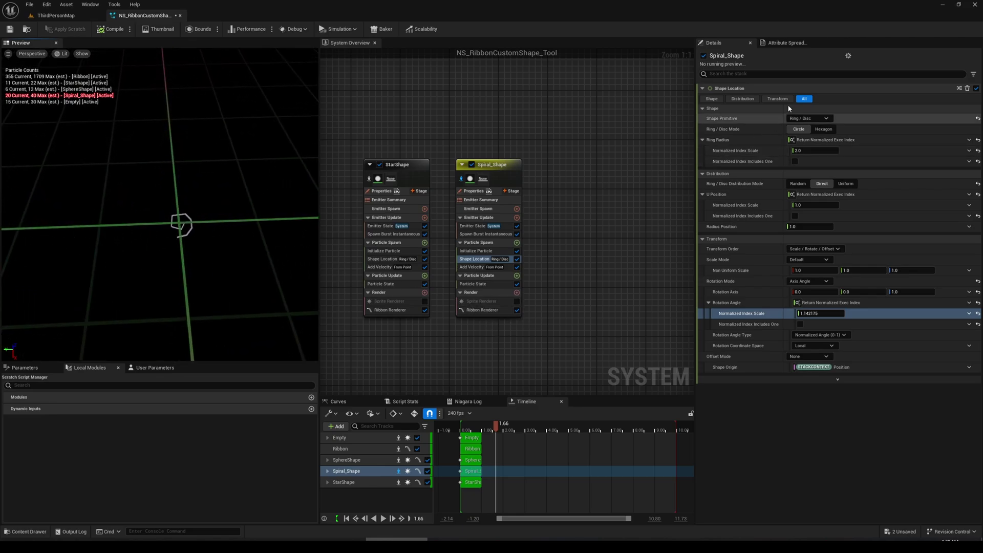
Step: Capture and copy Spiral_Shape's particle attributes, and replace the Initial Data From Particles table contents with them in the Google Sheet, starting at B7
click(786, 43)
click(702, 55)
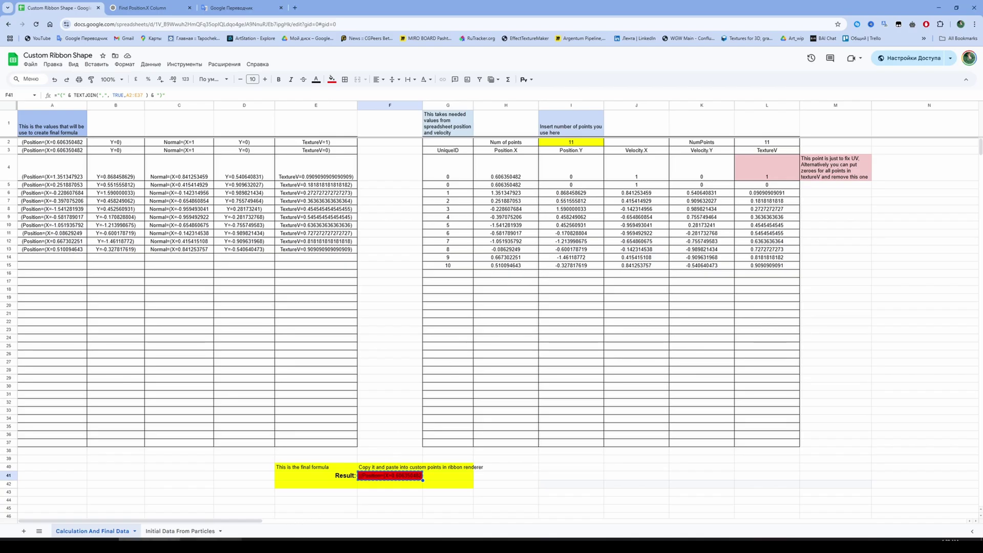
click(166, 531)
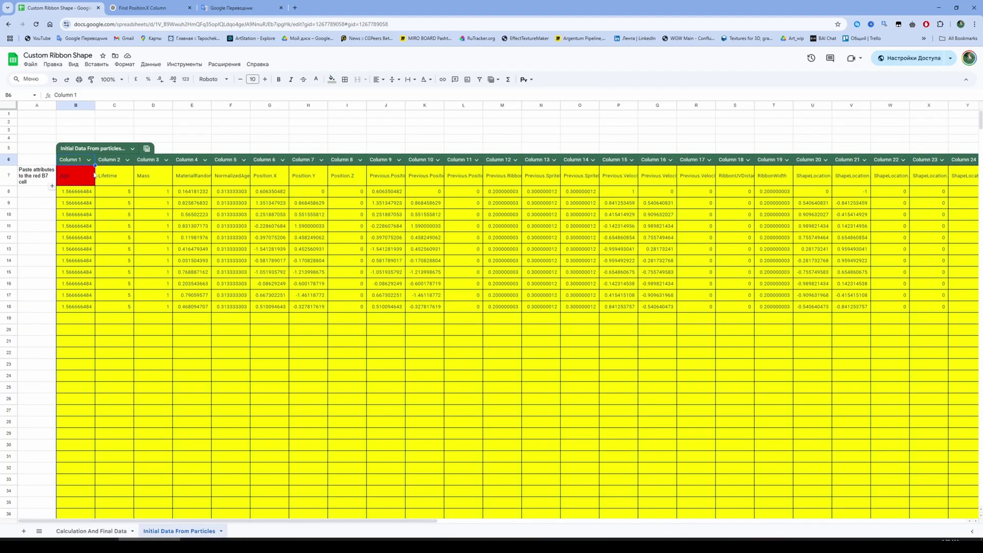
key(ctrl+a)
key(Delete)
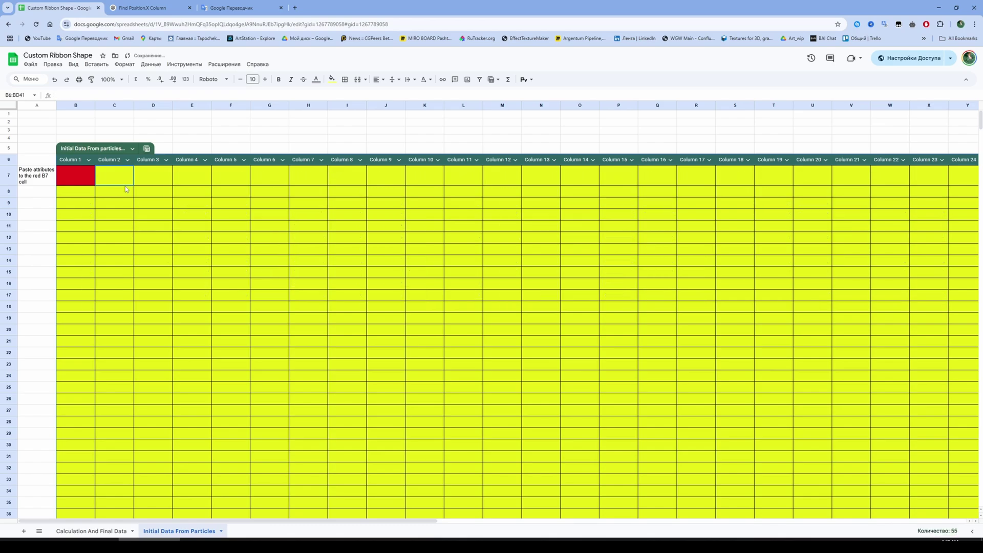
key(ctrl+v)
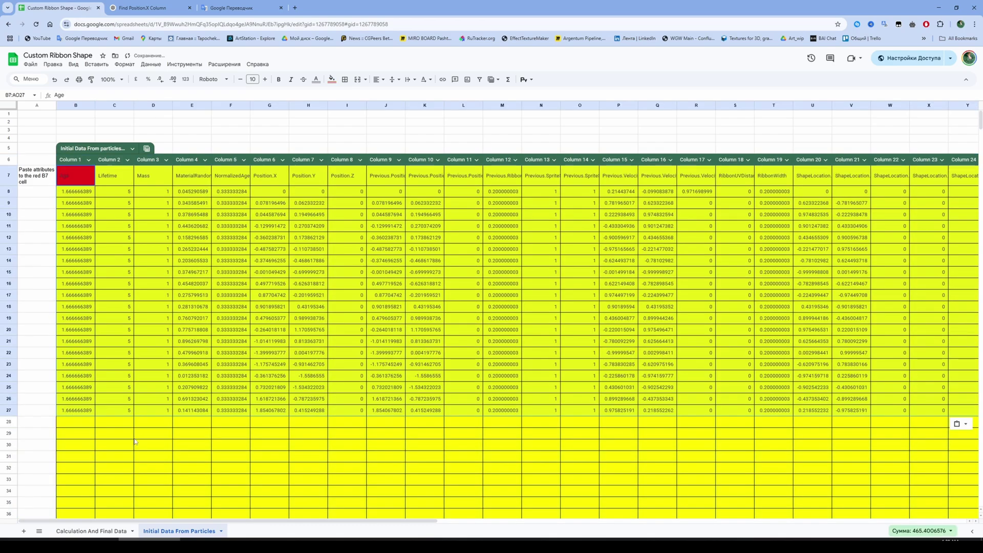
Step: Check Spiral_Shape's spawn count in Unreal Editor and set the number of points in I2 of Calculation And Final Data to 20
key(ctrl+shift+Page_Up)
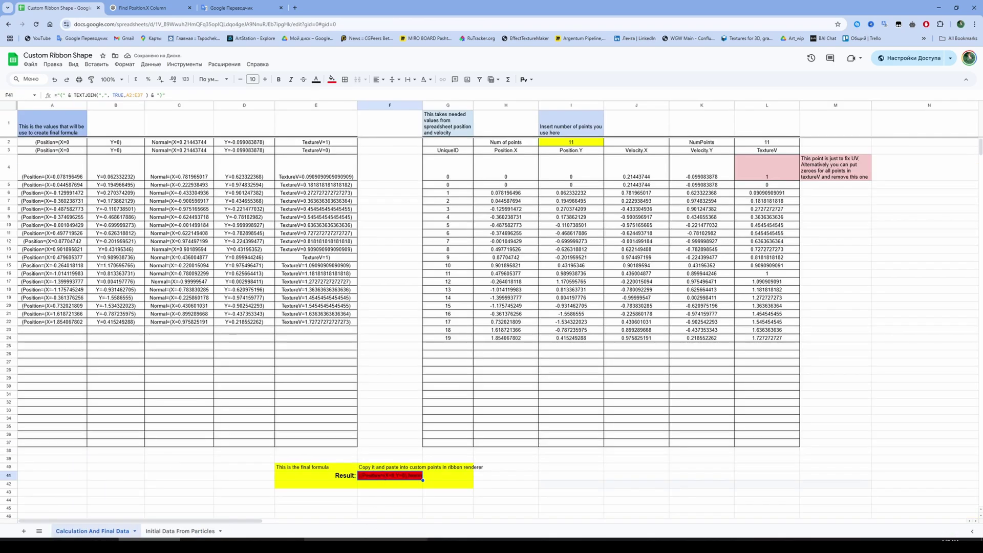
key(alt+Tab)
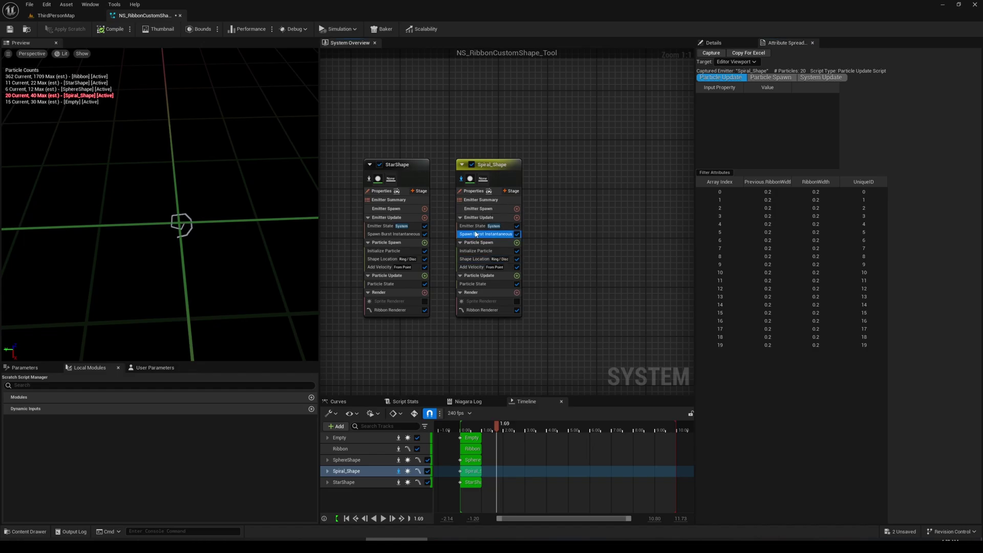
click(722, 41)
key(alt+Tab)
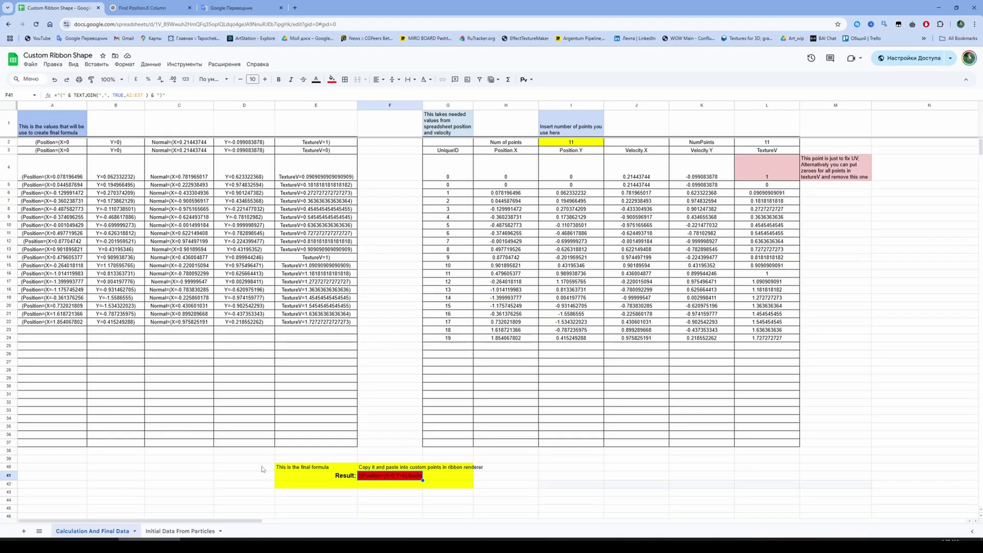
click(573, 141)
text(20)
key(Return)
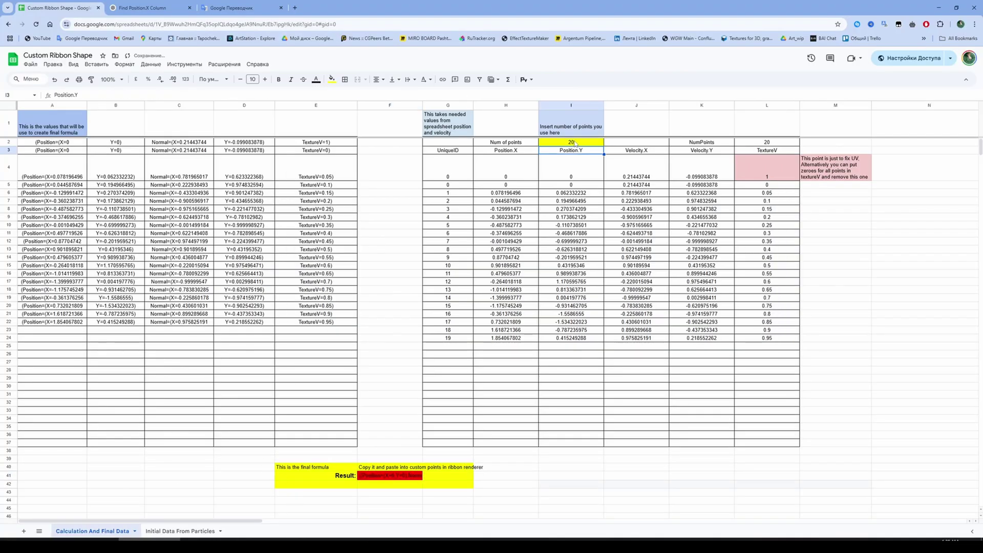
Step: Copy the spiral's final formula from F41, paste it into the Custom Vertices of Ribbon's Ribbon Renderer in Unreal Editor, and inspect the ribbon
click(396, 476)
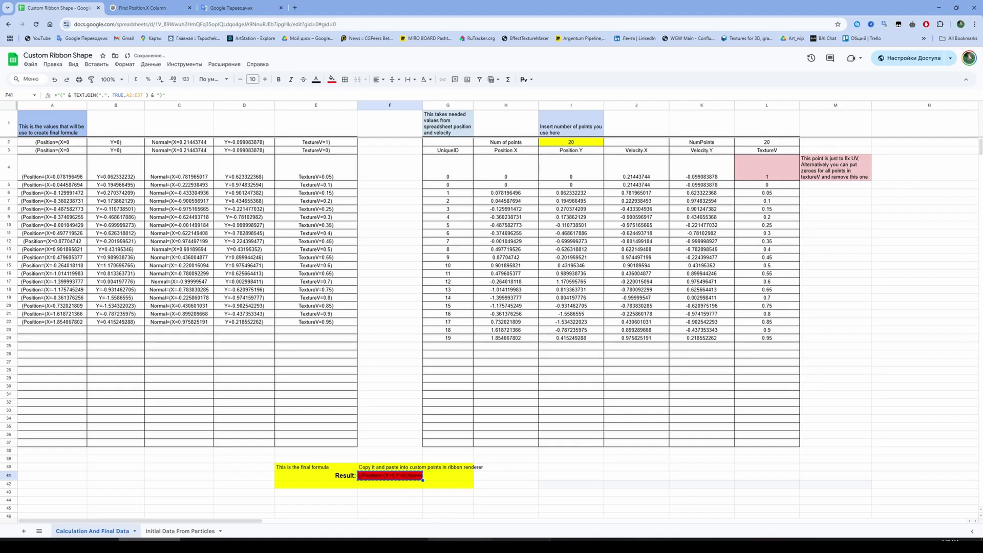
key(alt+Tab)
right_drag(563, 219, 468, 128)
click(487, 268)
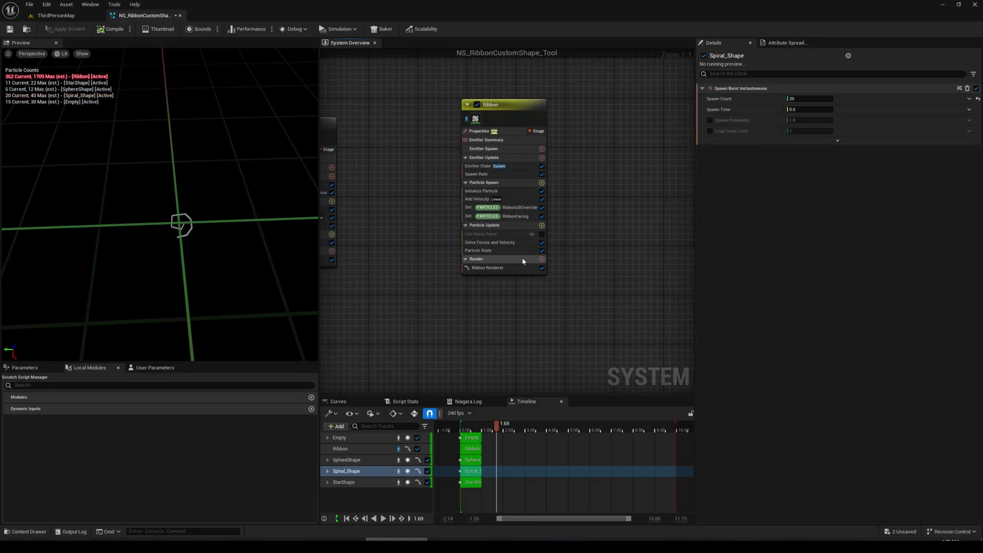
scroll(872, 277, down, 10)
right_click(873, 260)
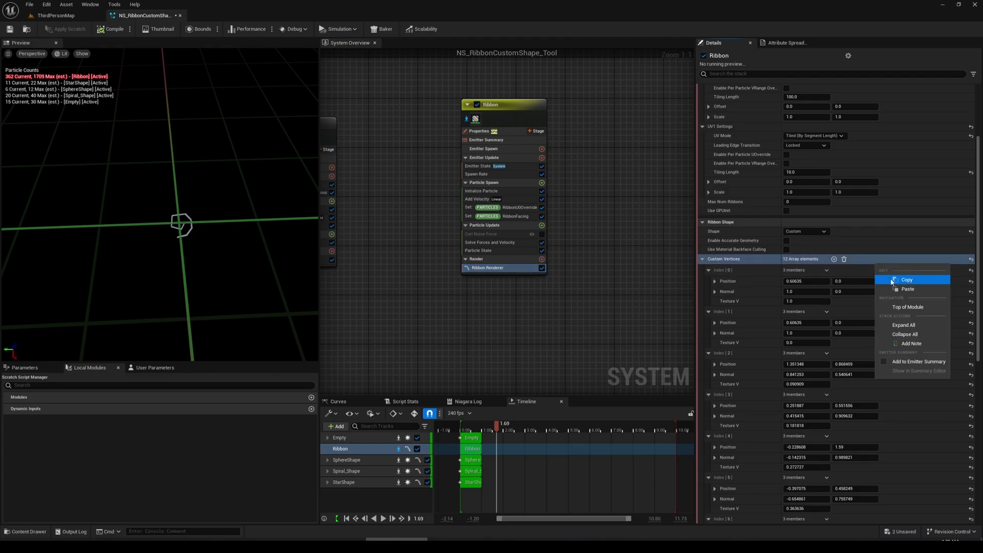
click(894, 290)
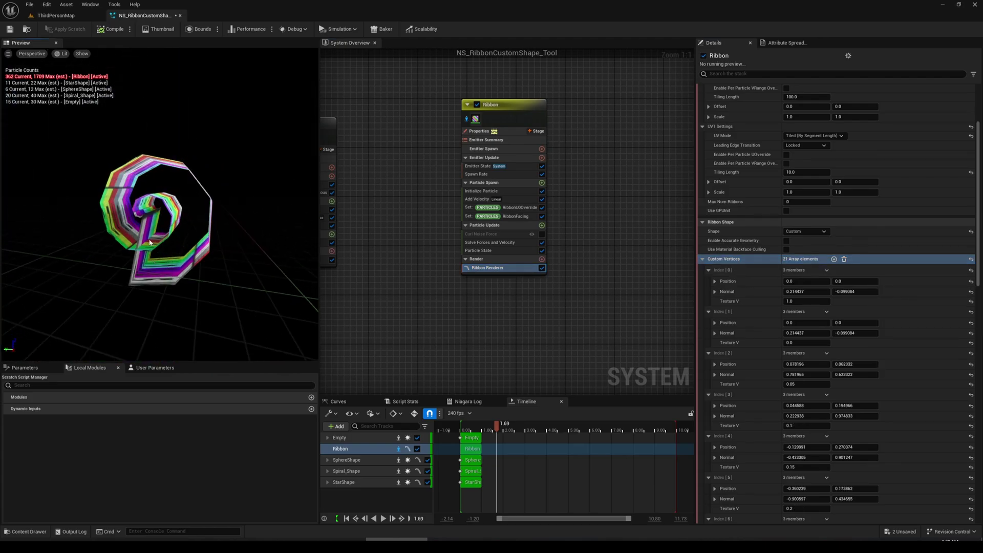
drag(150, 229, 180, 257)
drag(236, 275, 179, 222)
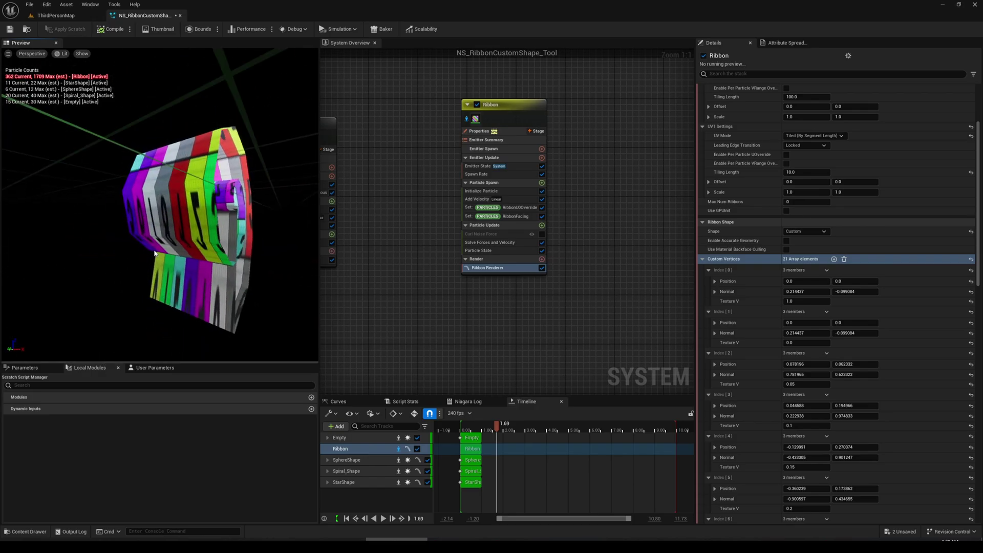
Step: Move NS_RibbonCustomShape_Tool across the ThirdPersonMap level to view the spiral ribbon in motion, and return to its Niagara system
click(85, 16)
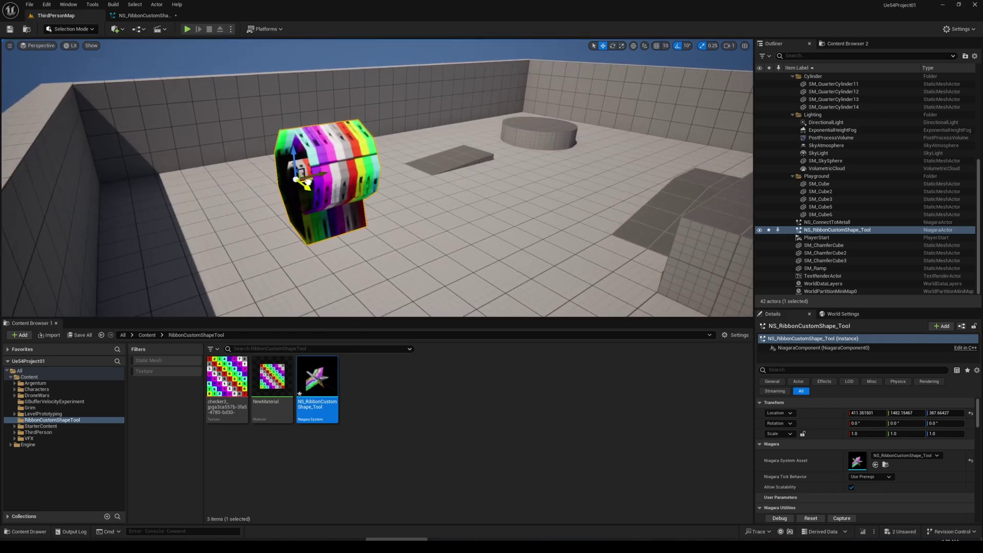
drag(307, 182, 524, 177)
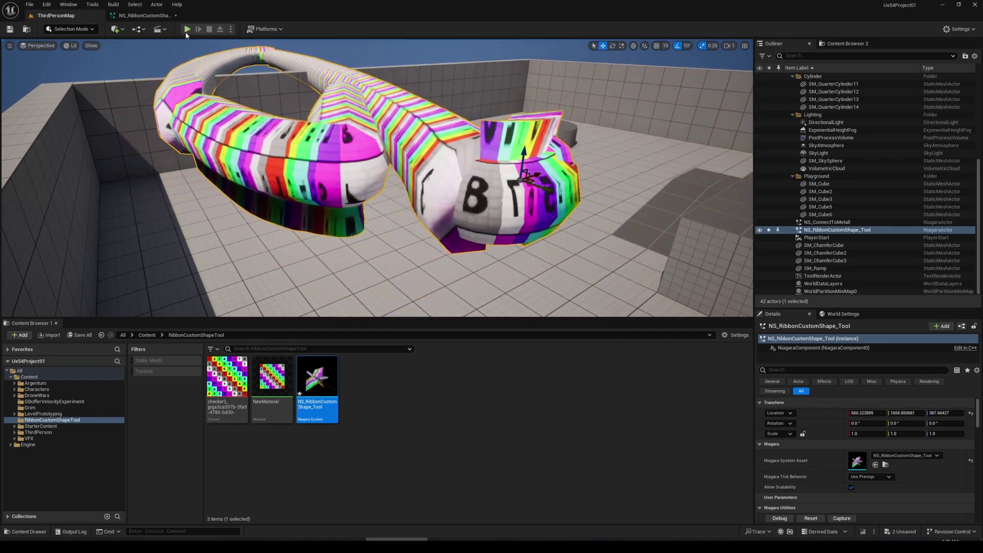
click(144, 15)
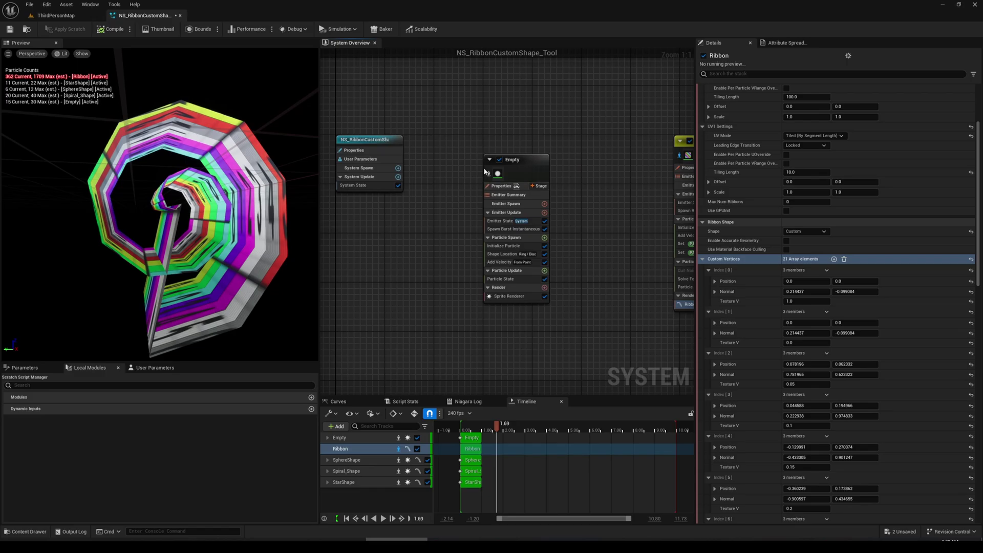
Step: Isolate the Empty emitter, set its Shape Location Ring / Disc Distribution Mode to Random, and reset Non Uniform Scale to default
click(486, 172)
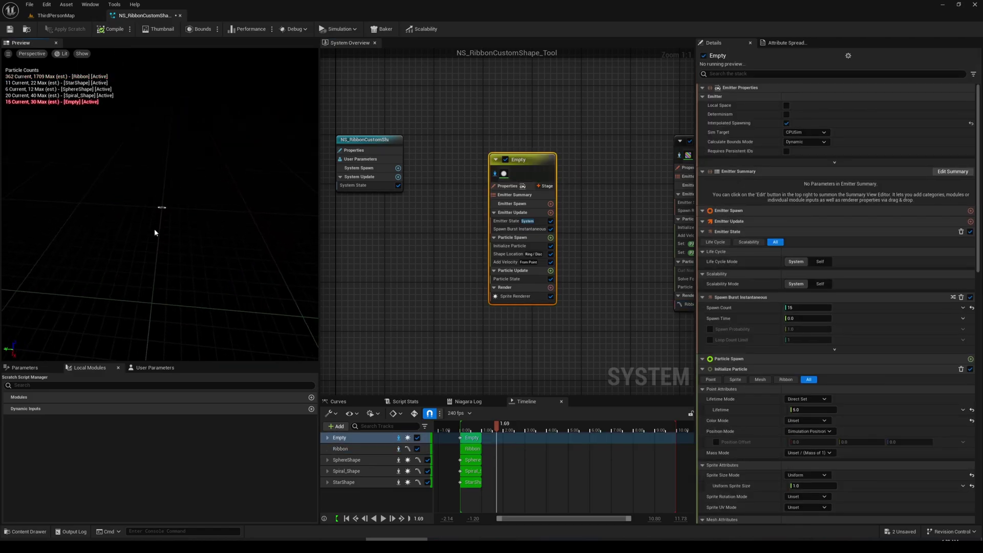
scroll(155, 233, up, 5)
click(512, 254)
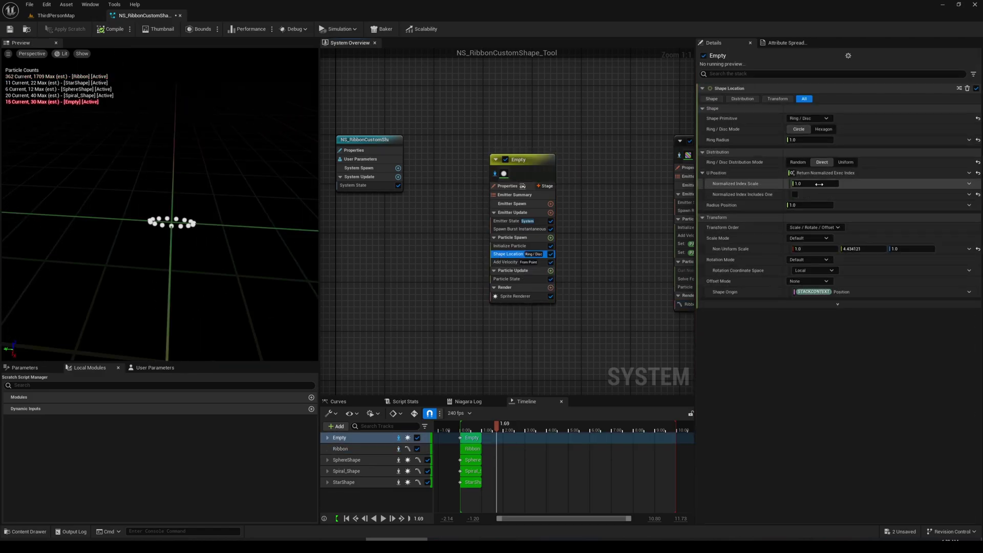
click(797, 162)
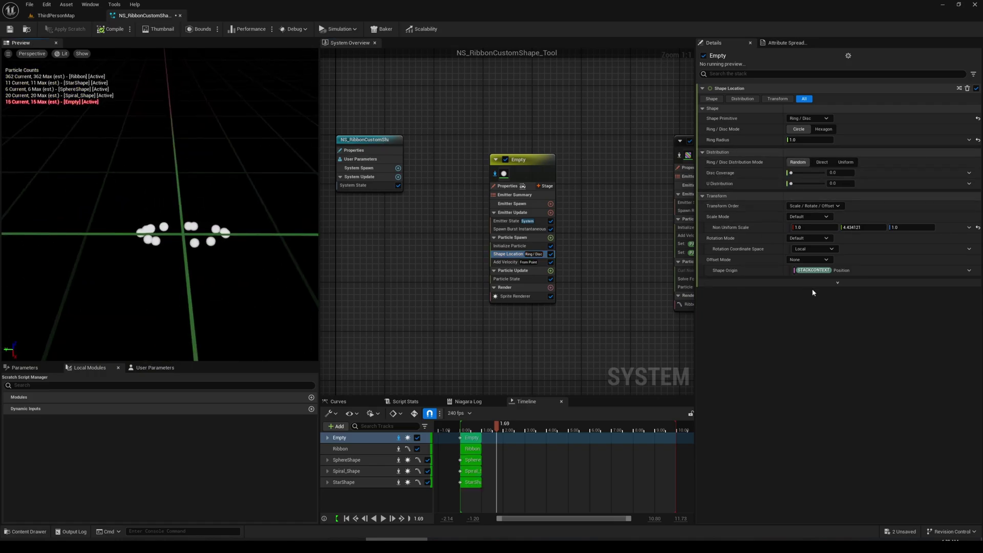
click(977, 227)
drag(263, 299, 279, 297)
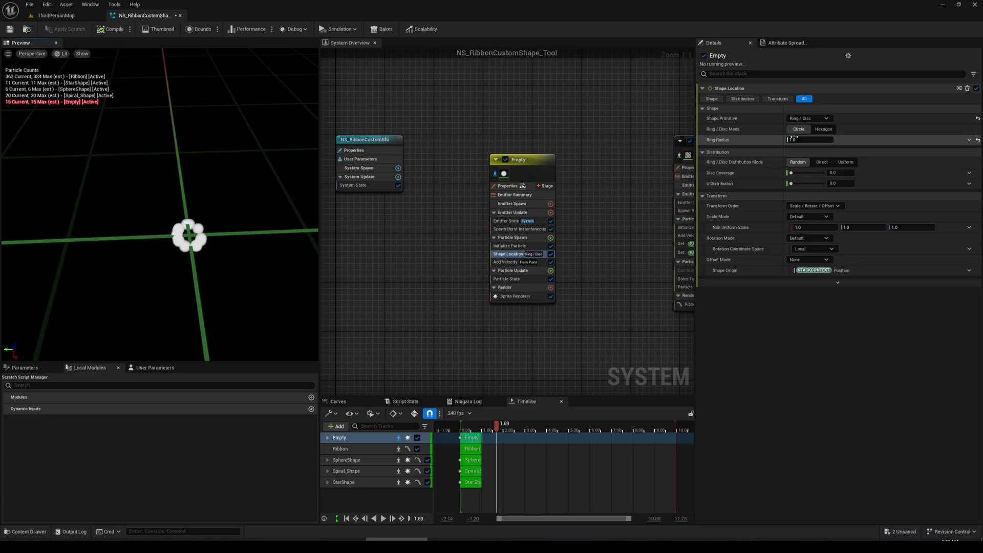
drag(309, 284, 215, 277)
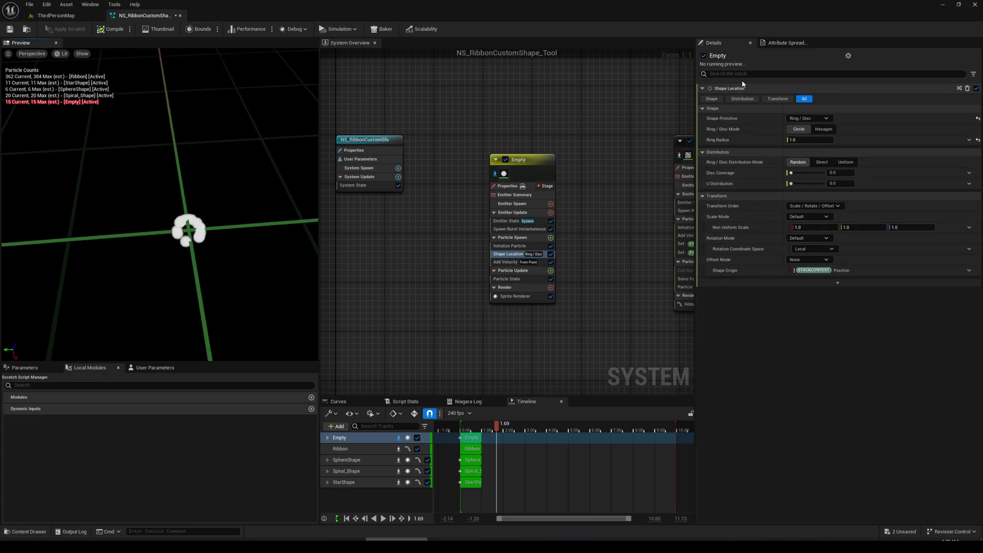
Step: Capture and copy Empty's particle attributes, and replace the Initial Data From Particles table contents with them in the Google Sheet, starting at B7
click(768, 44)
click(713, 53)
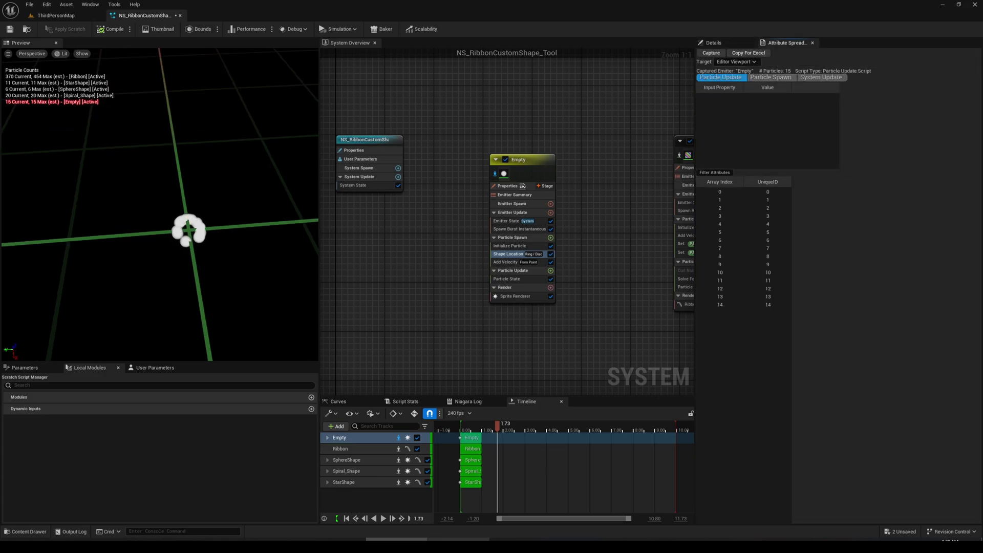
click(151, 539)
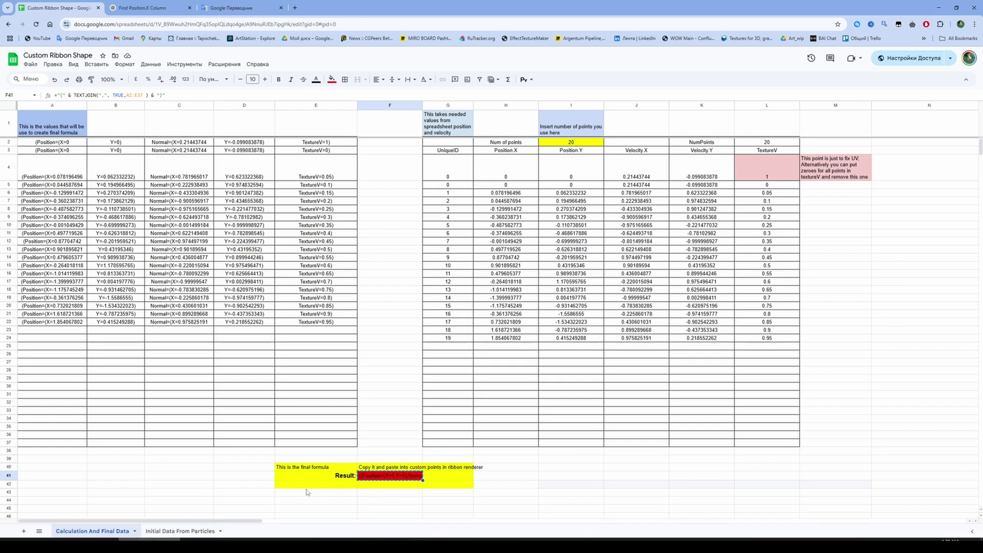
click(180, 530)
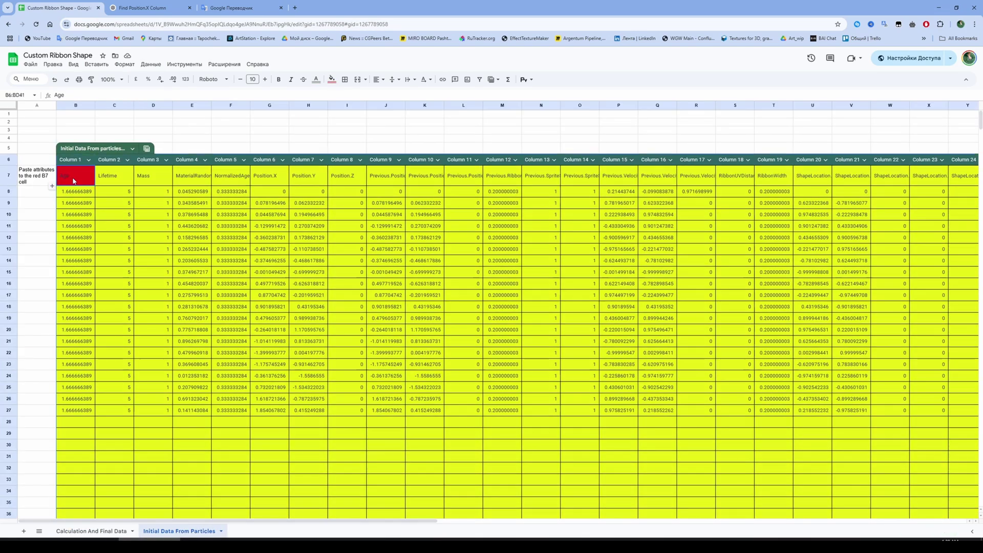
key(Delete)
click(73, 181)
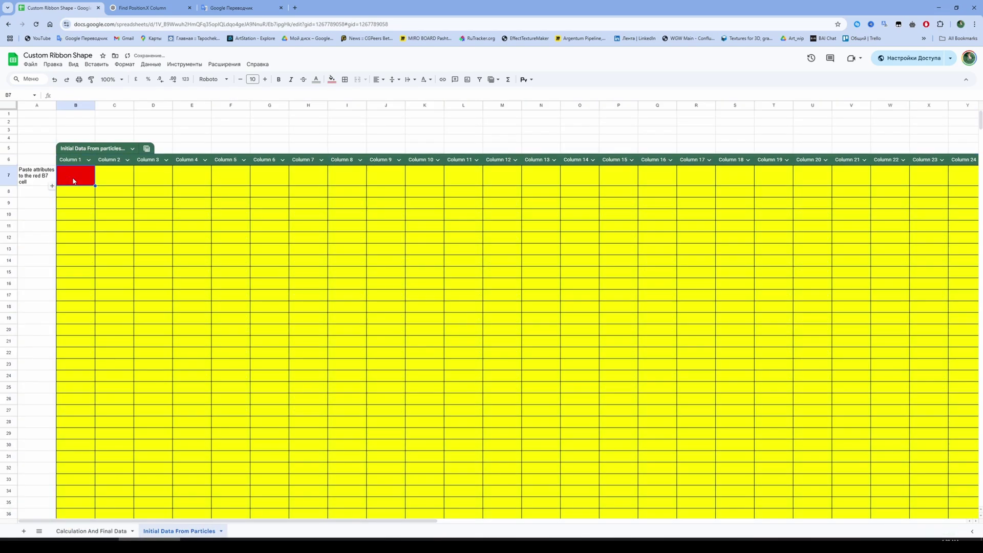
key(ctrl+v)
Step: Check the last UniqueID in the pasted data and set the number of points in I2 of Calculation And Final Data to 14
scroll(675, 214, right, 10)
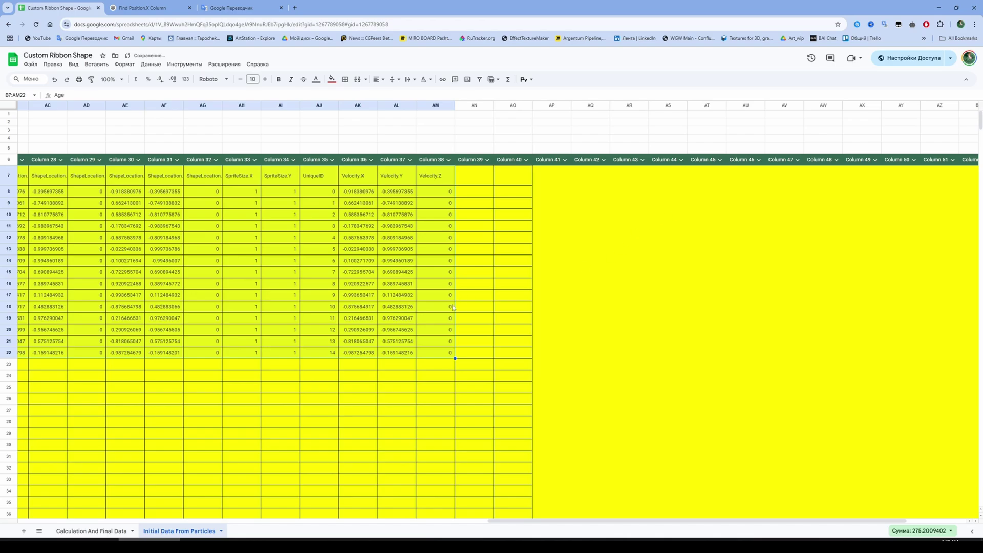
click(328, 353)
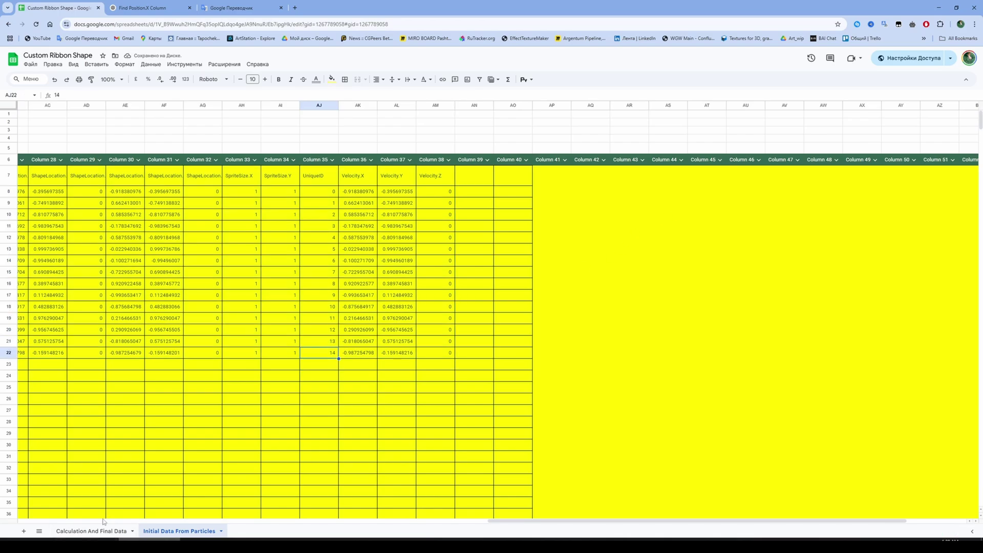
click(91, 531)
click(570, 143)
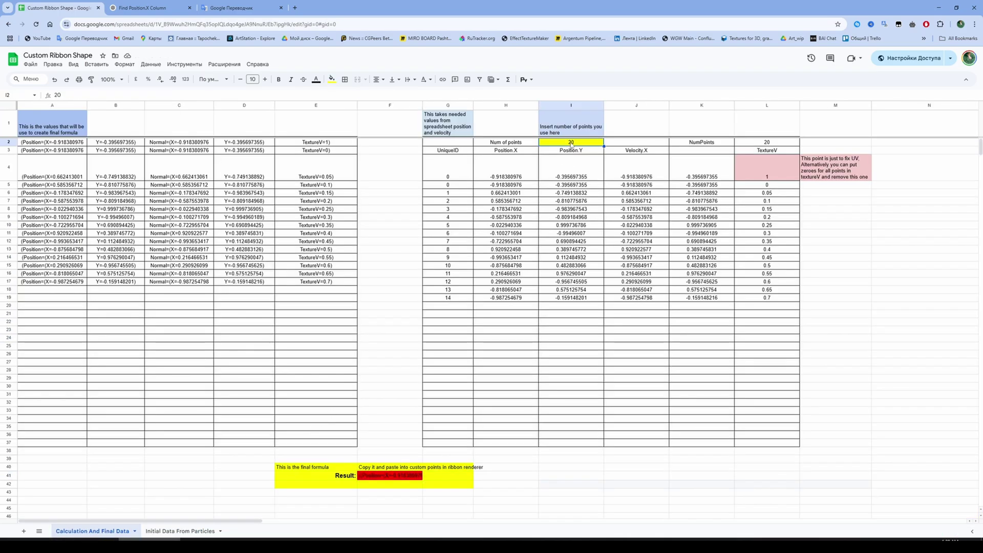
text(14)
key(Return)
Step: Copy the random shape's final formula from F41, paste it into the isolated Ribbon emitter's Custom Vertices in Unreal Editor, and inspect the ribbon
click(405, 468)
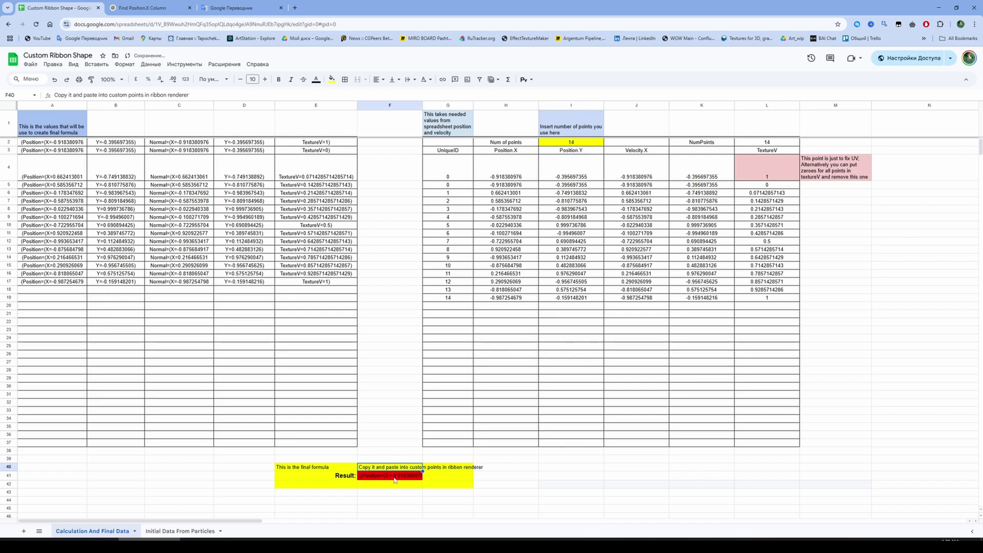
key(alt+Tab)
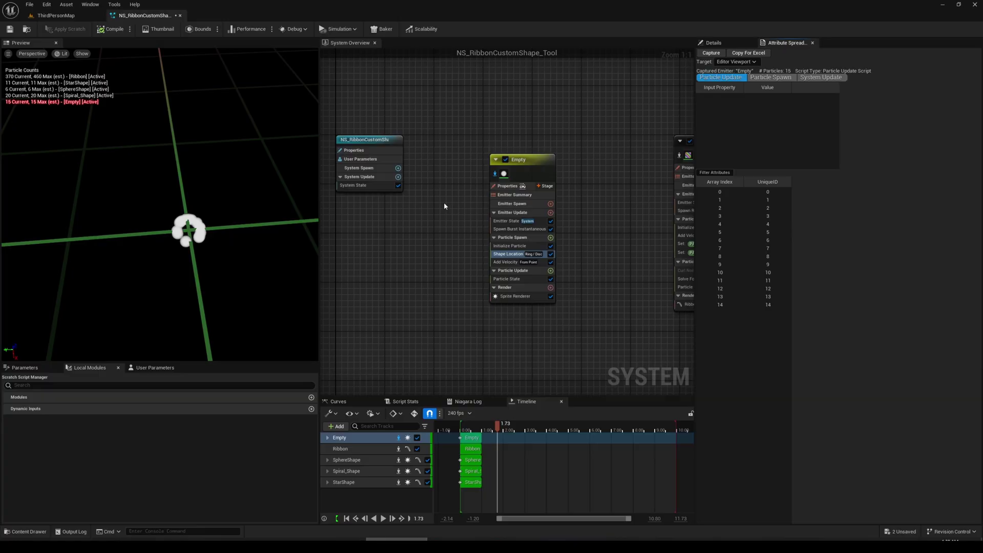
right_drag(444, 206, 374, 200)
right_drag(564, 250, 494, 192)
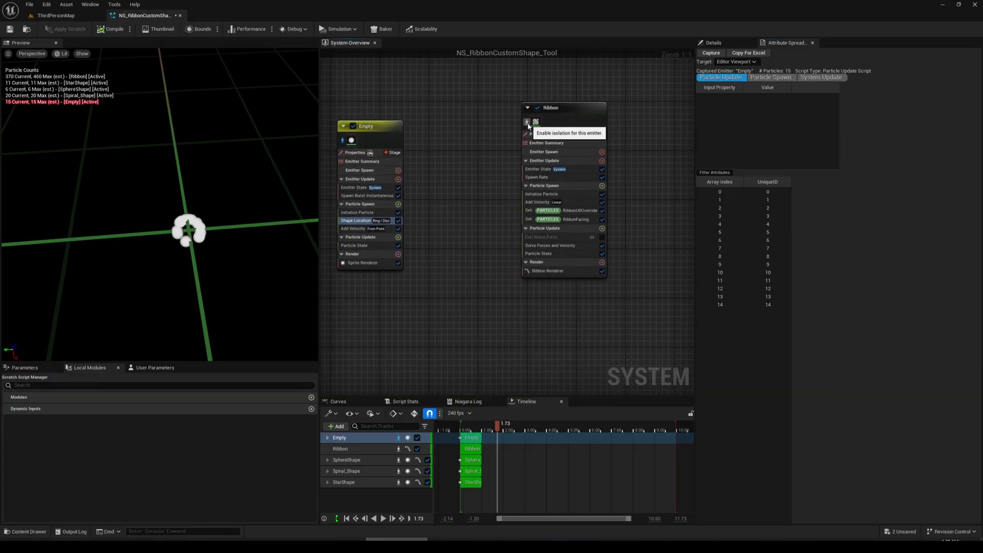
click(532, 117)
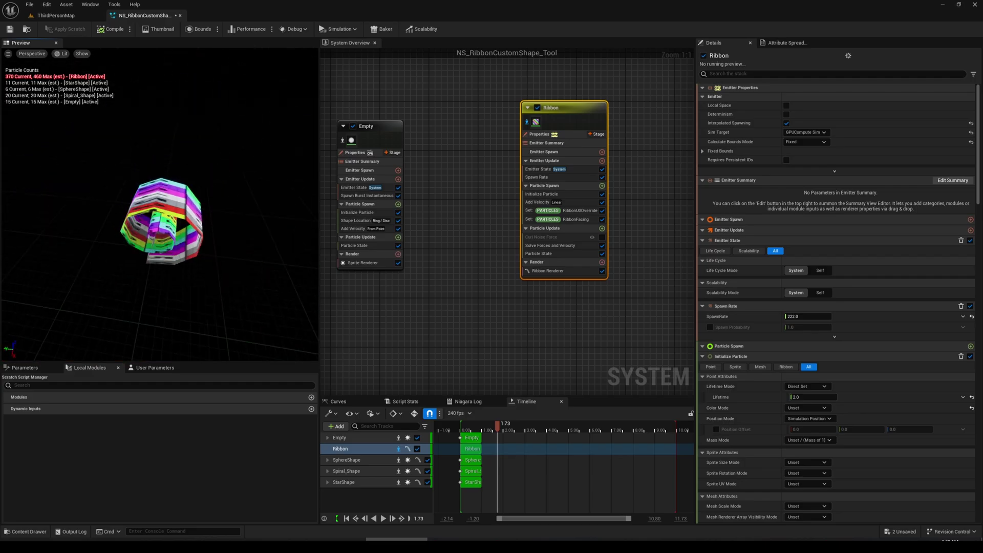
click(577, 276)
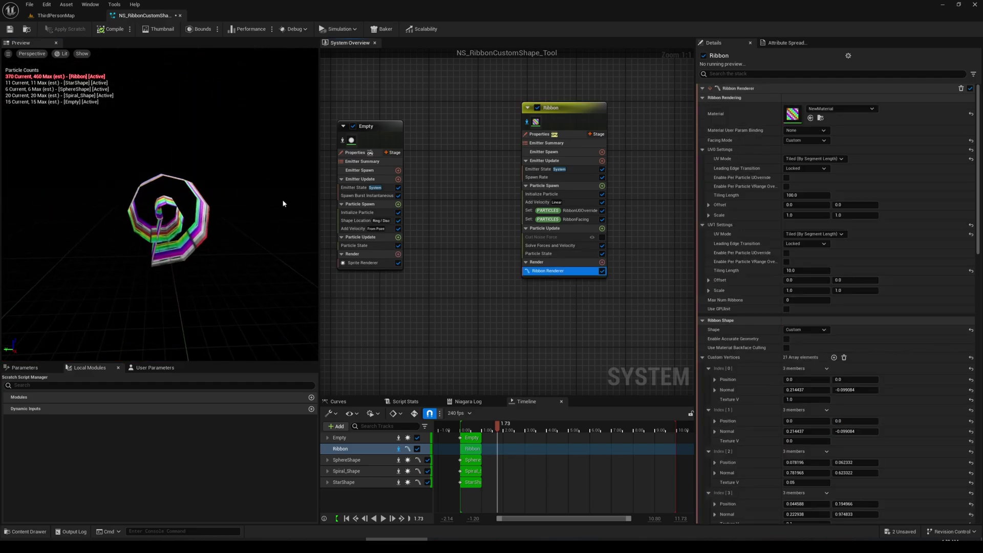
scroll(839, 307, down, 3)
right_click(885, 297)
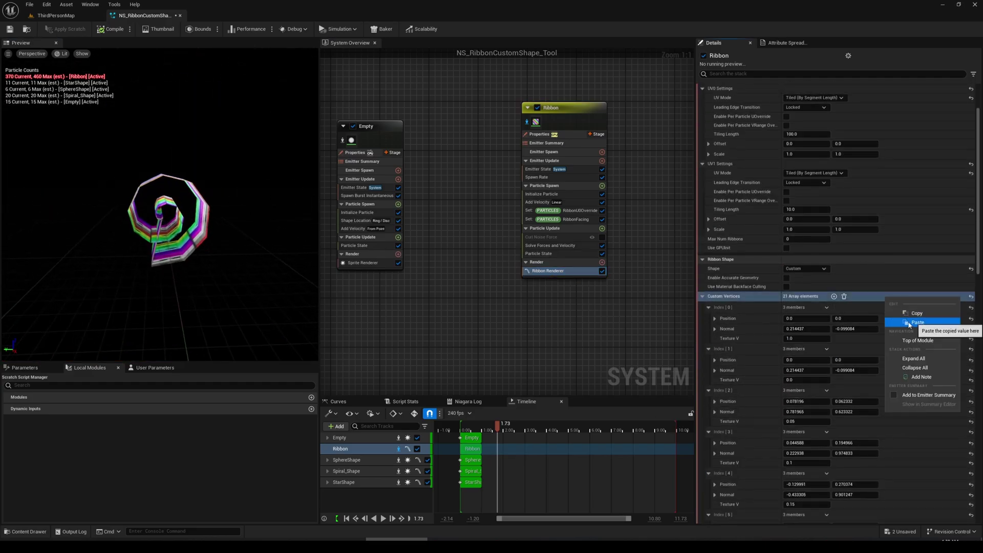
click(907, 323)
drag(198, 250, 179, 230)
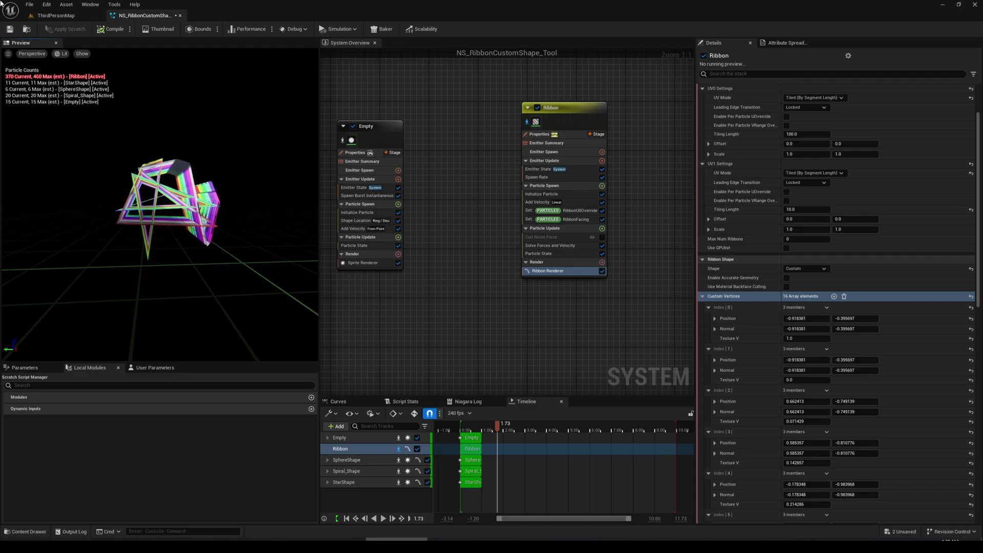
Step: Move NS_RibbonCustomShape_Tool around the ThirdPersonMap level to view the random-profile ribbon in motion
click(55, 16)
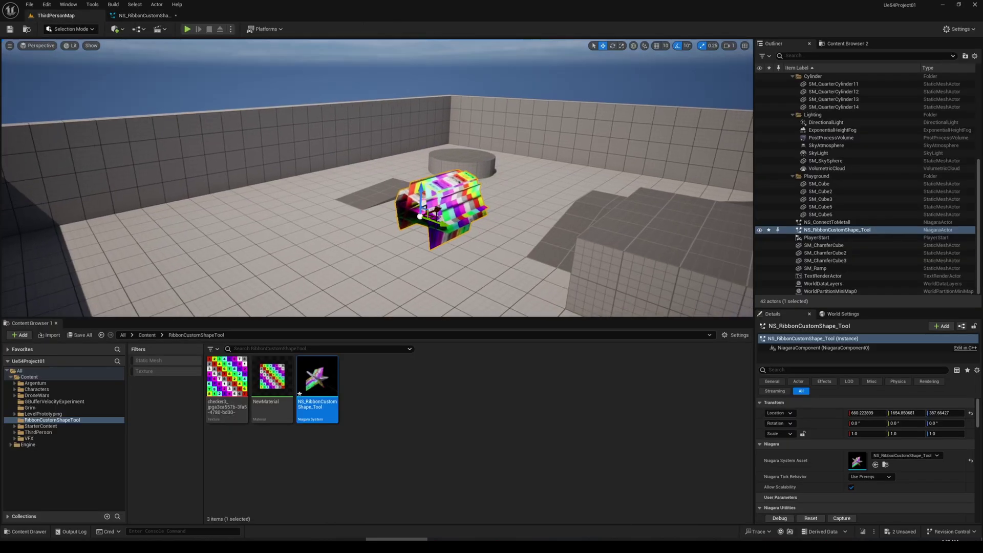
drag(435, 216, 200, 238)
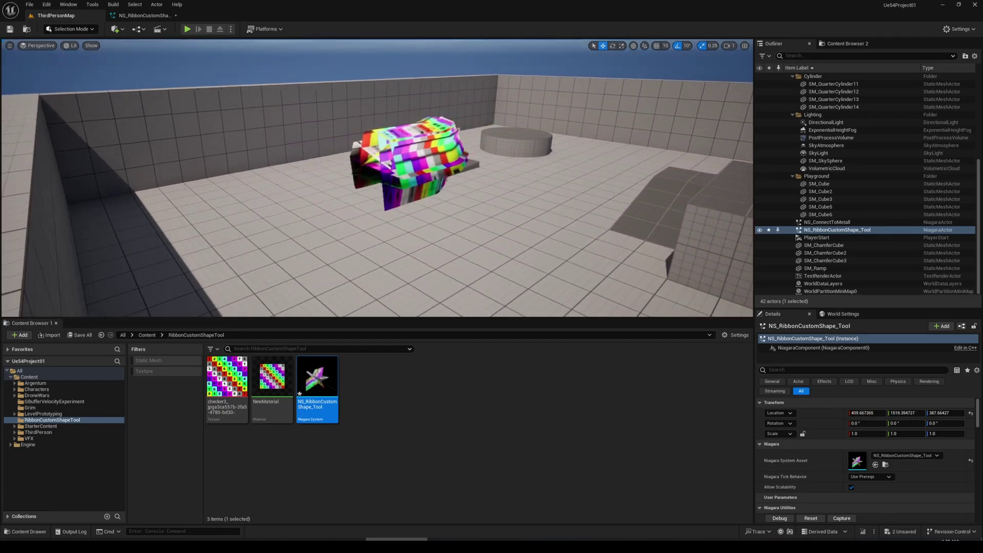
Step: Review the Calculation And Final Data and Initial Data From Particles sheets in the Google Sheet, and return to the Niagara system in Unreal Editor
key(alt+Tab)
click(436, 316)
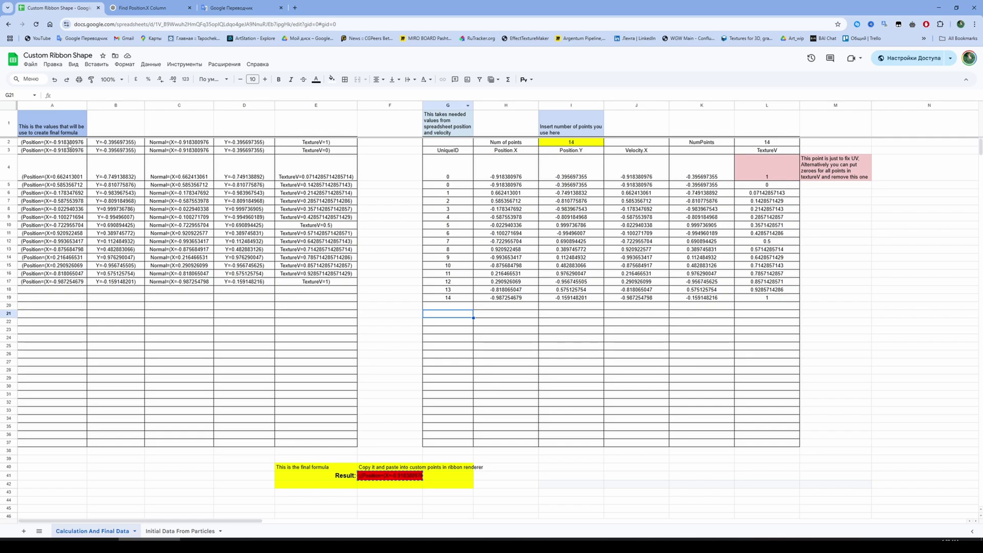
click(181, 531)
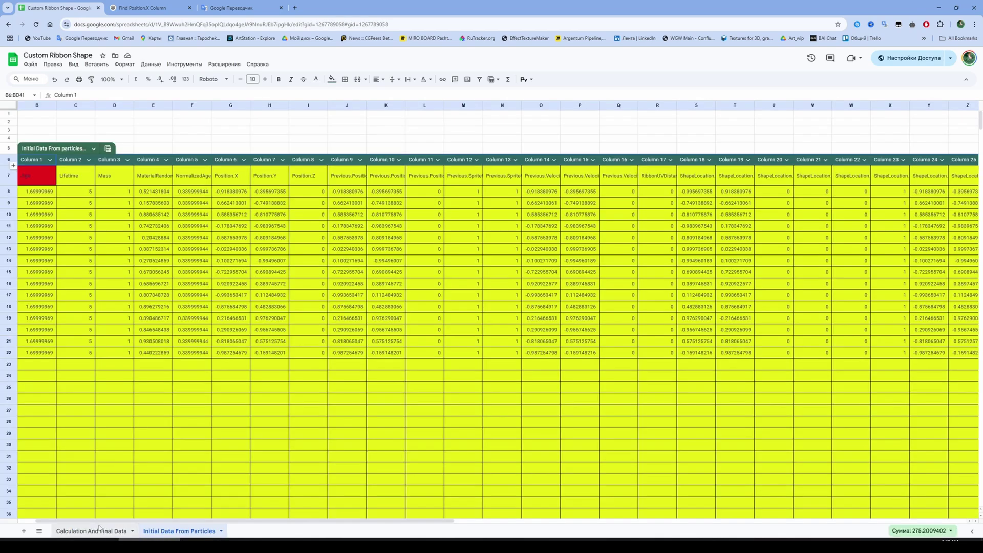
scroll(542, 419, down, 4)
scroll(500, 373, up, 5)
click(378, 346)
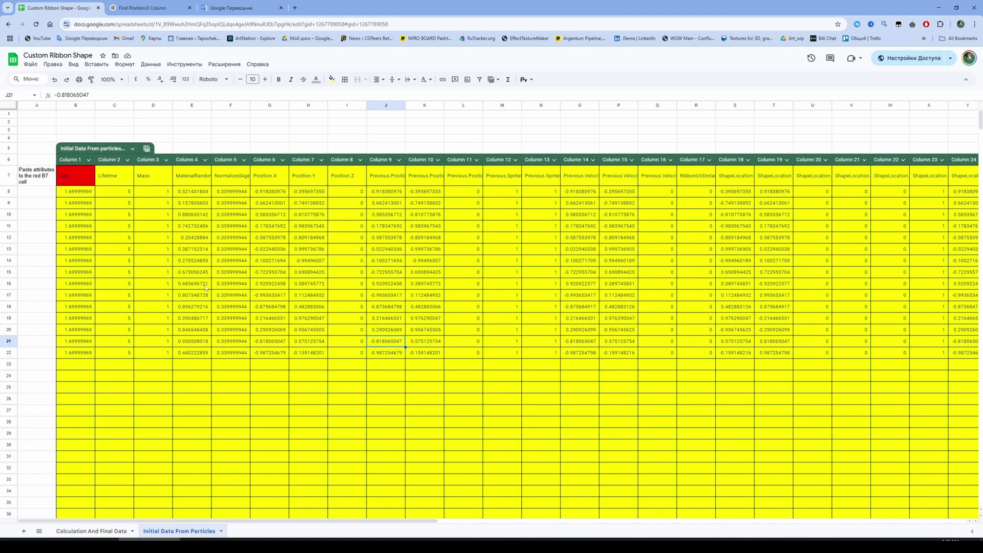
click(310, 132)
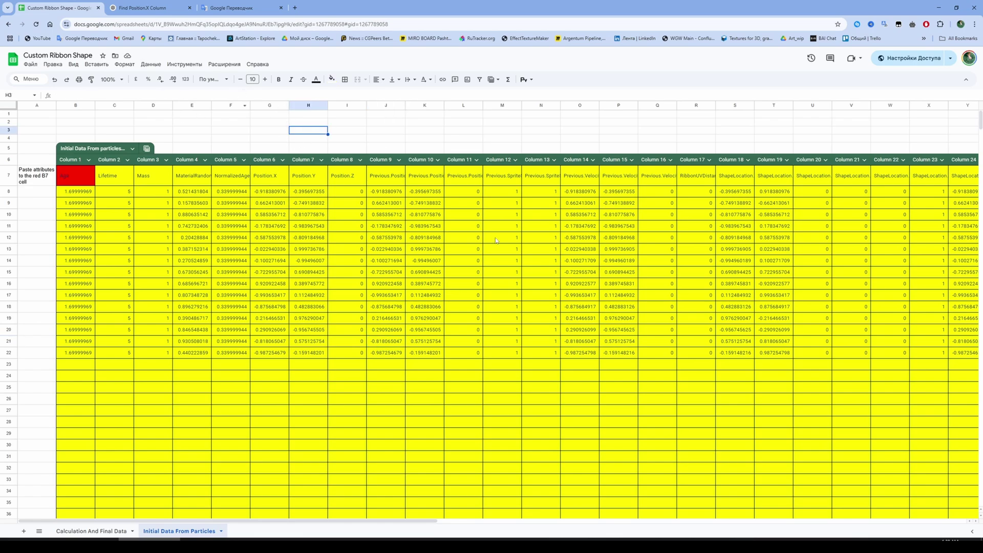
click(480, 205)
click(393, 228)
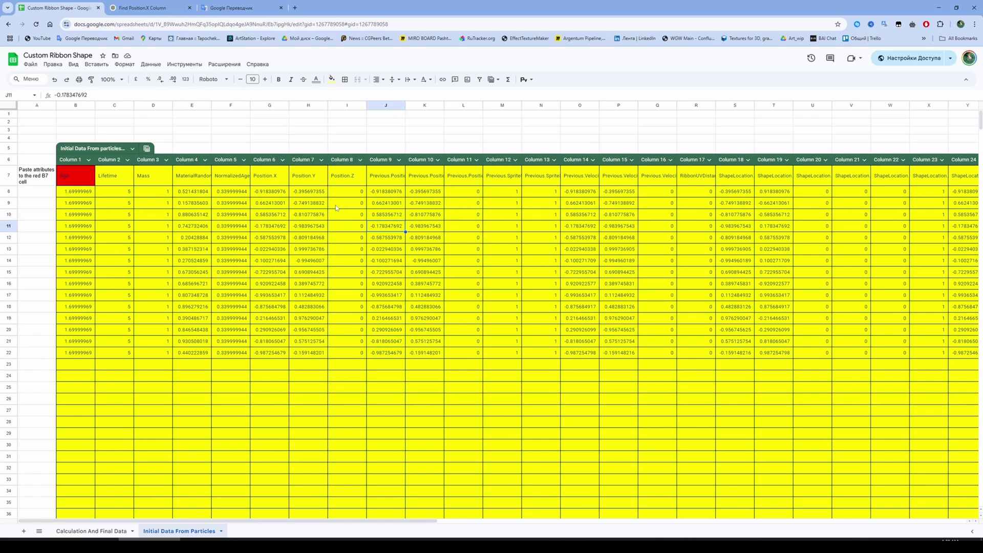
scroll(358, 277, down, 10)
scroll(377, 340, up, 10)
scroll(428, 466, down, 2)
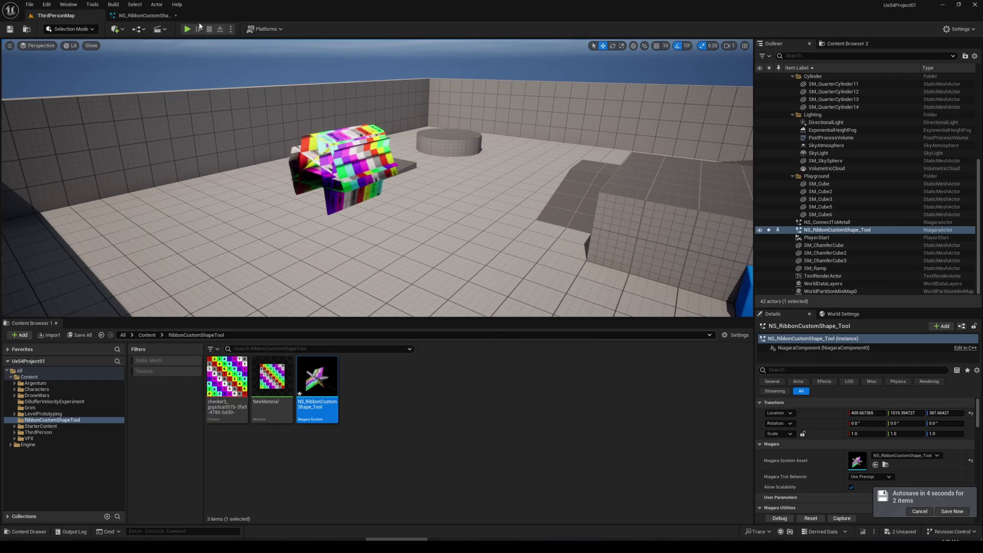
click(145, 16)
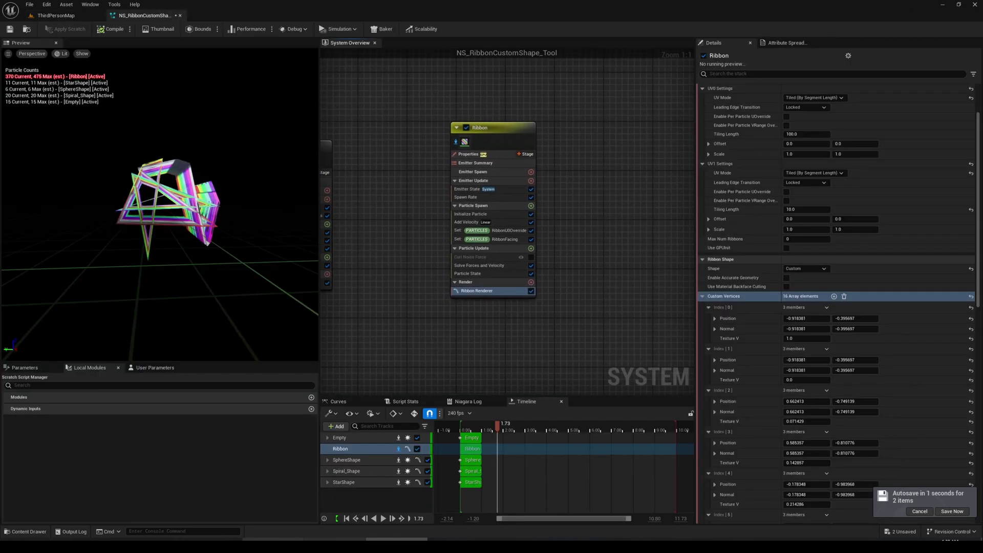